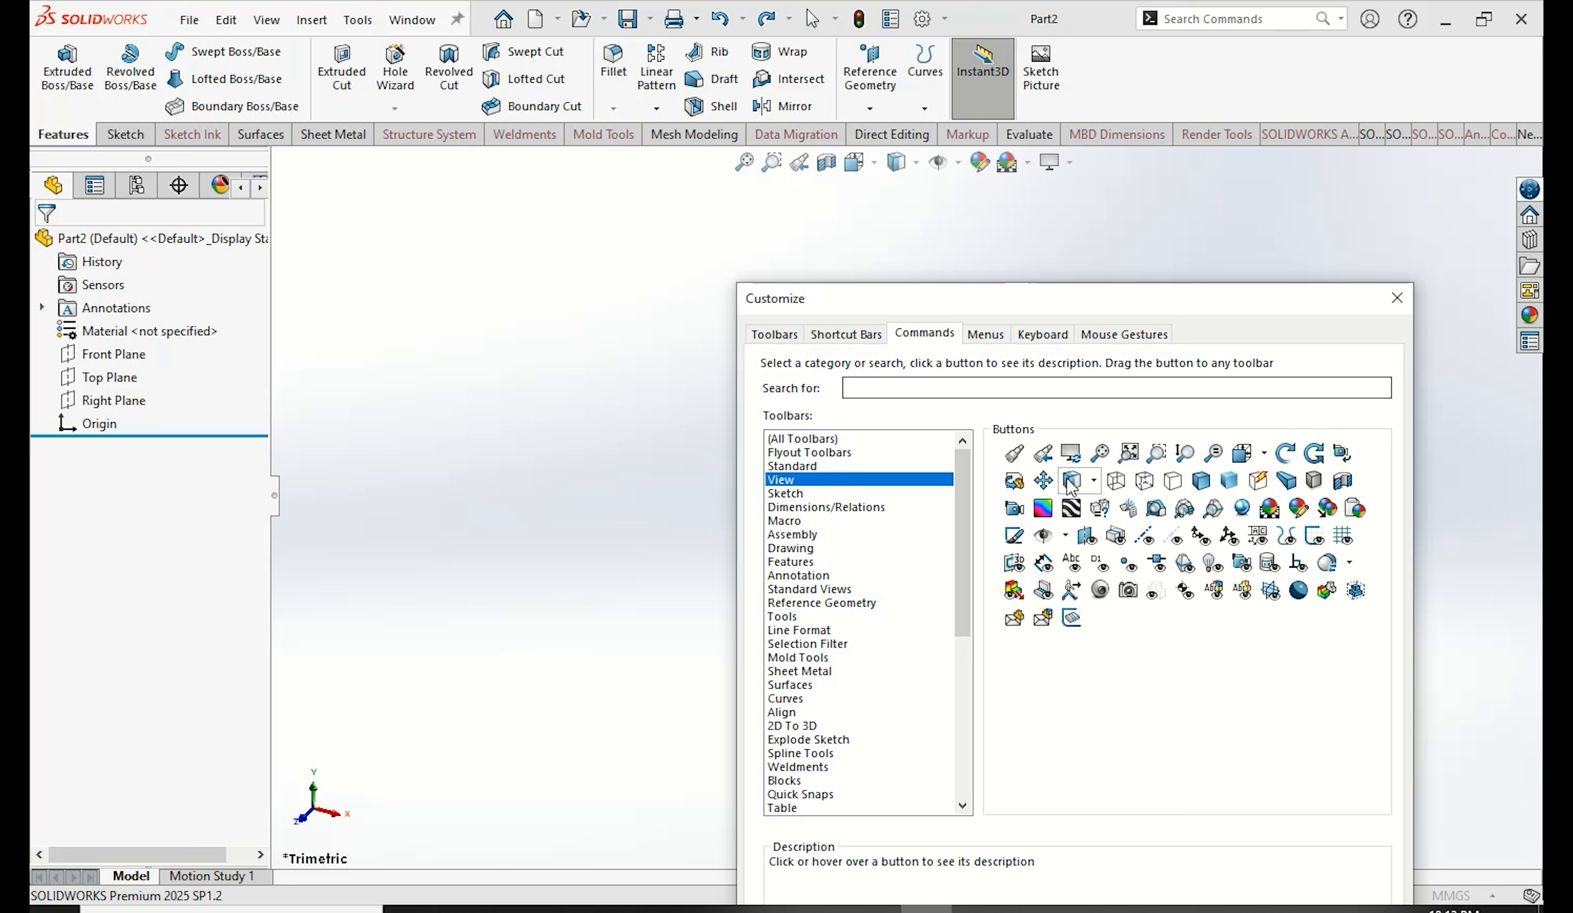
Step: Add the Rotate View, Isometric and Normal To commands to the heads-up view toolbar and finish customizing
drag(1286, 452, 729, 162)
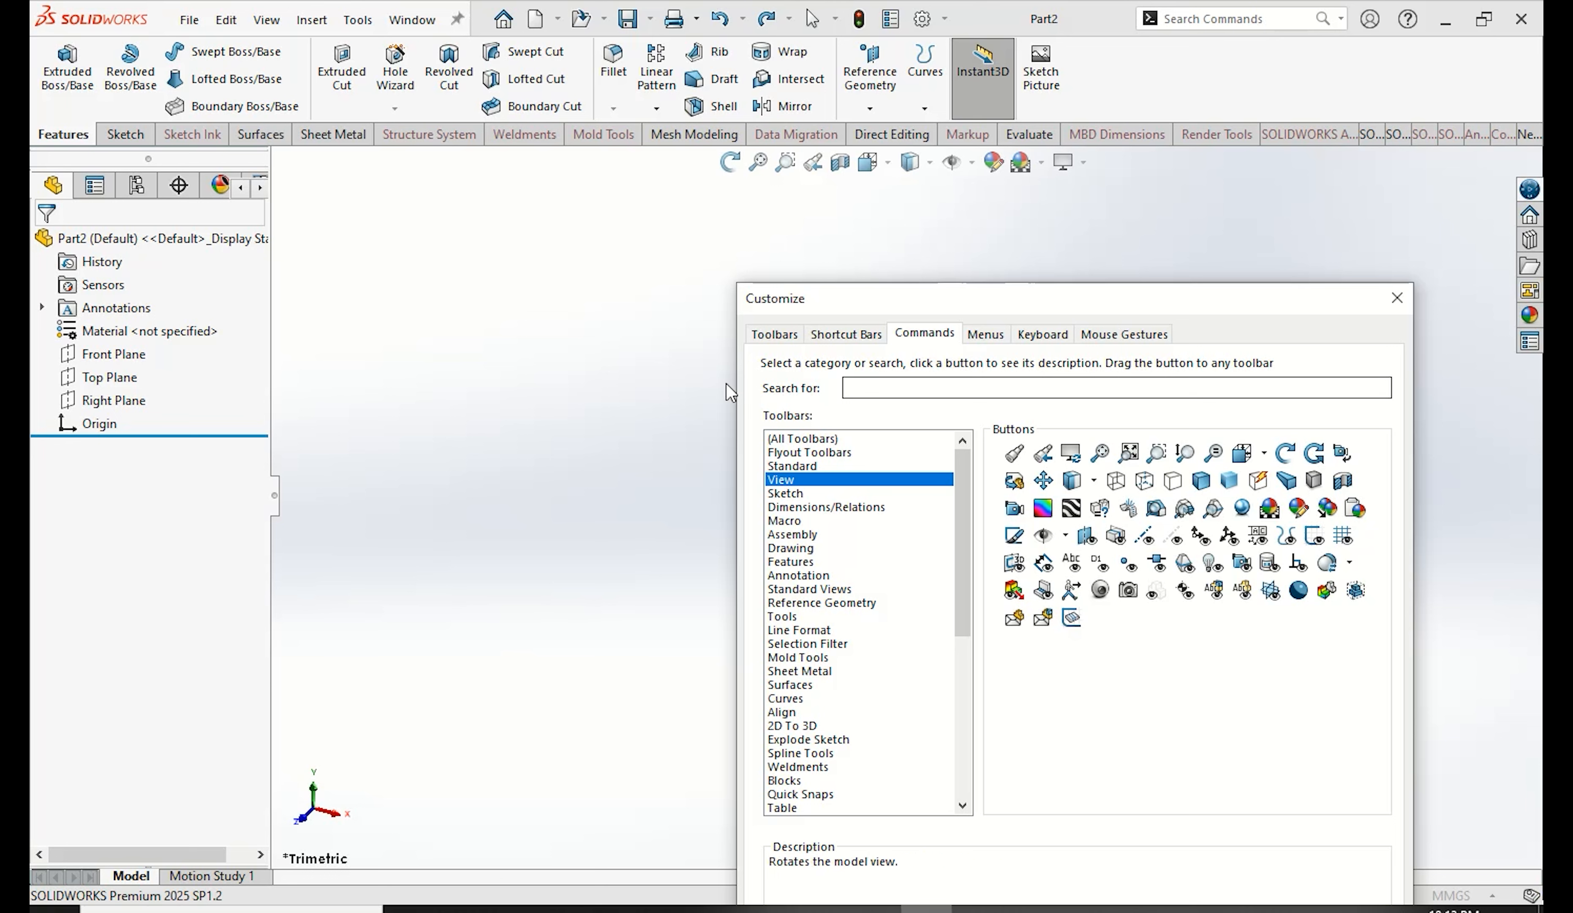
click(800, 590)
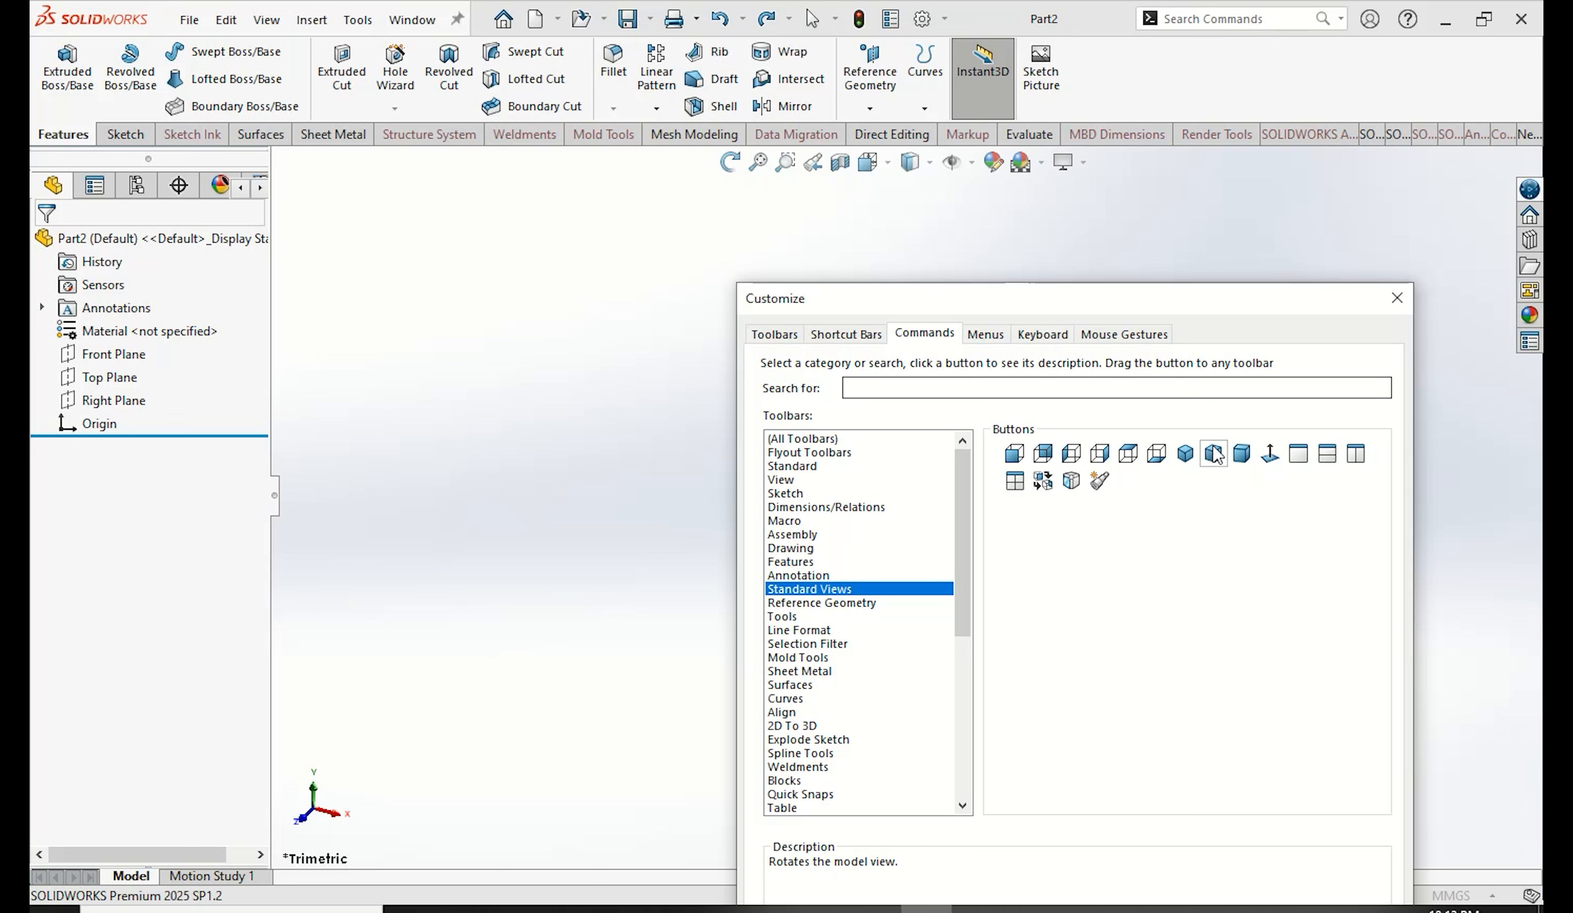
drag(1191, 460, 1116, 172)
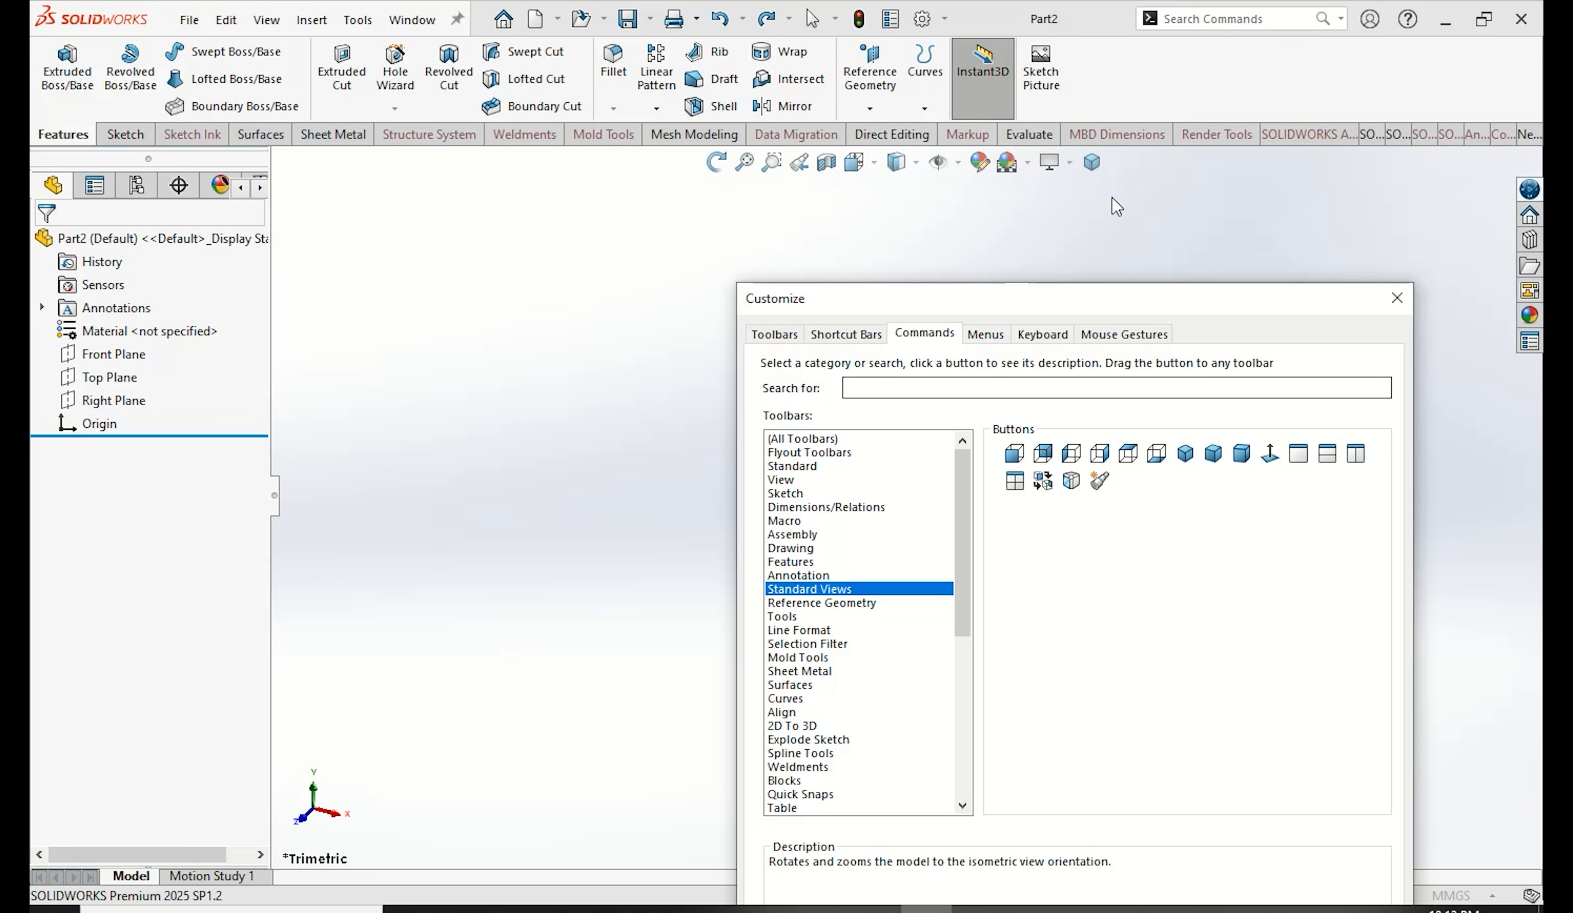
drag(1272, 457, 1129, 168)
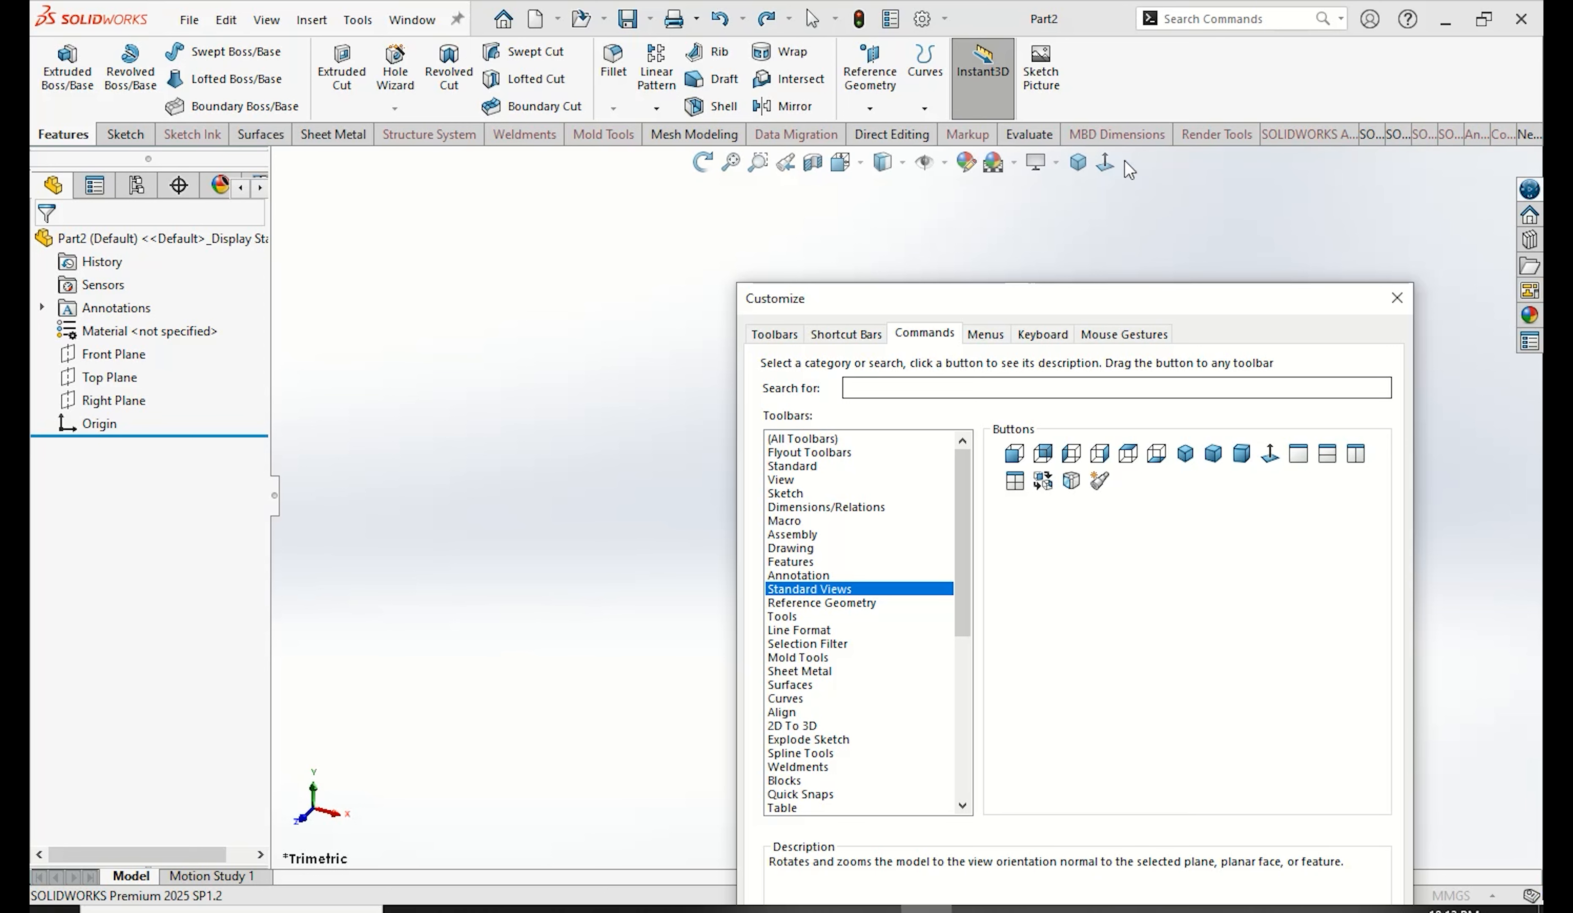
click(1398, 299)
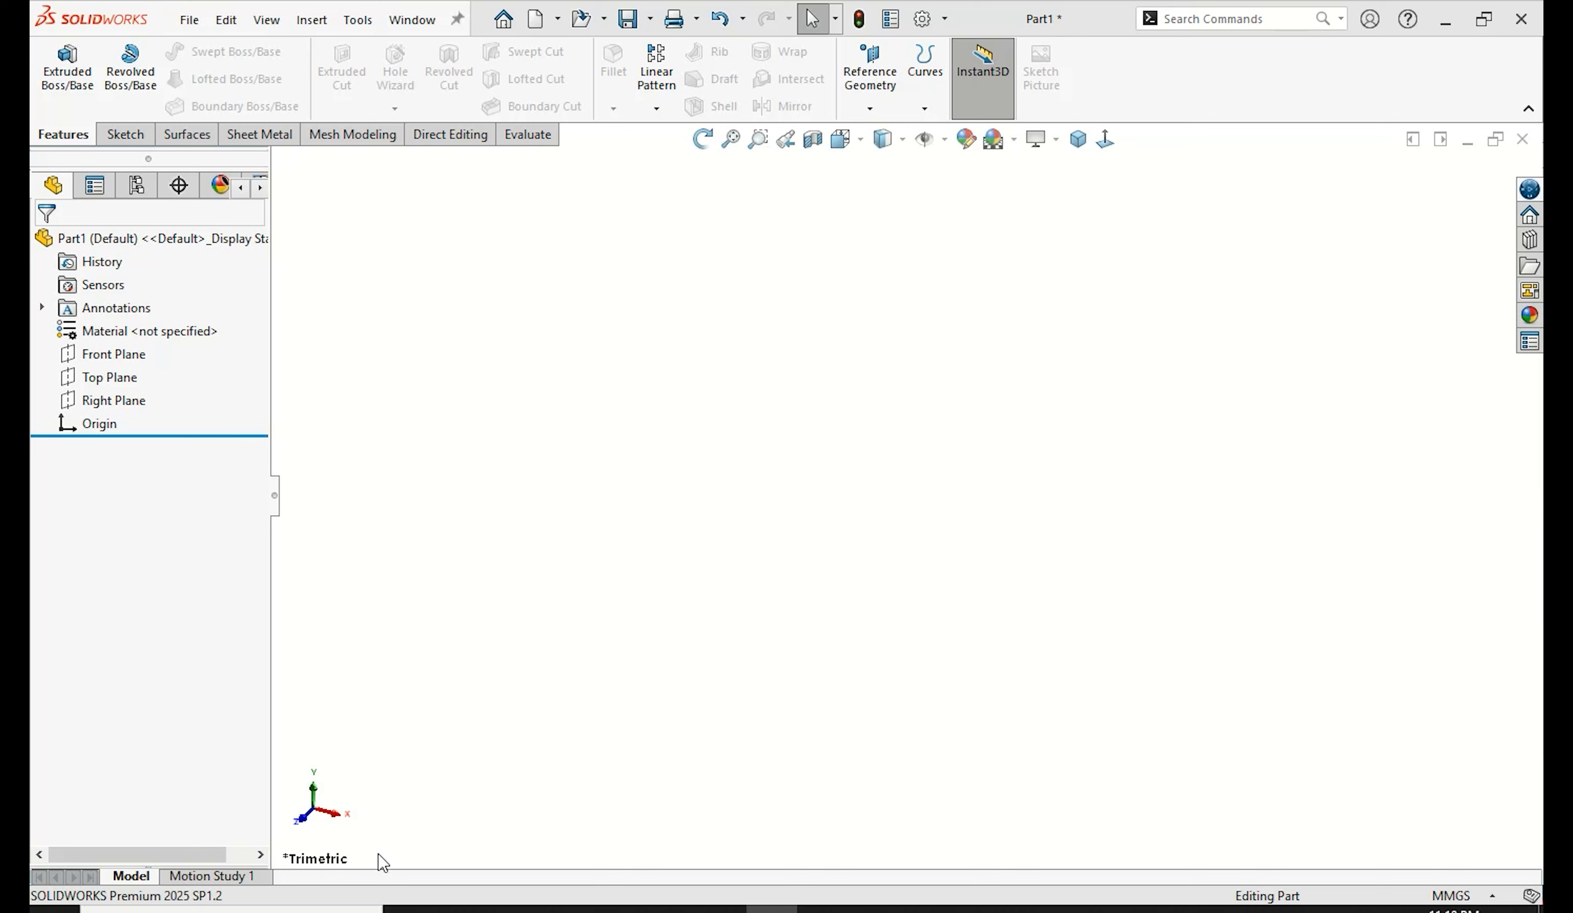
Step: Start a sketch on the Right Plane and draw a horizontal construction midpoint line about 166 mm long, centred on the origin
click(121, 401)
click(144, 371)
click(188, 51)
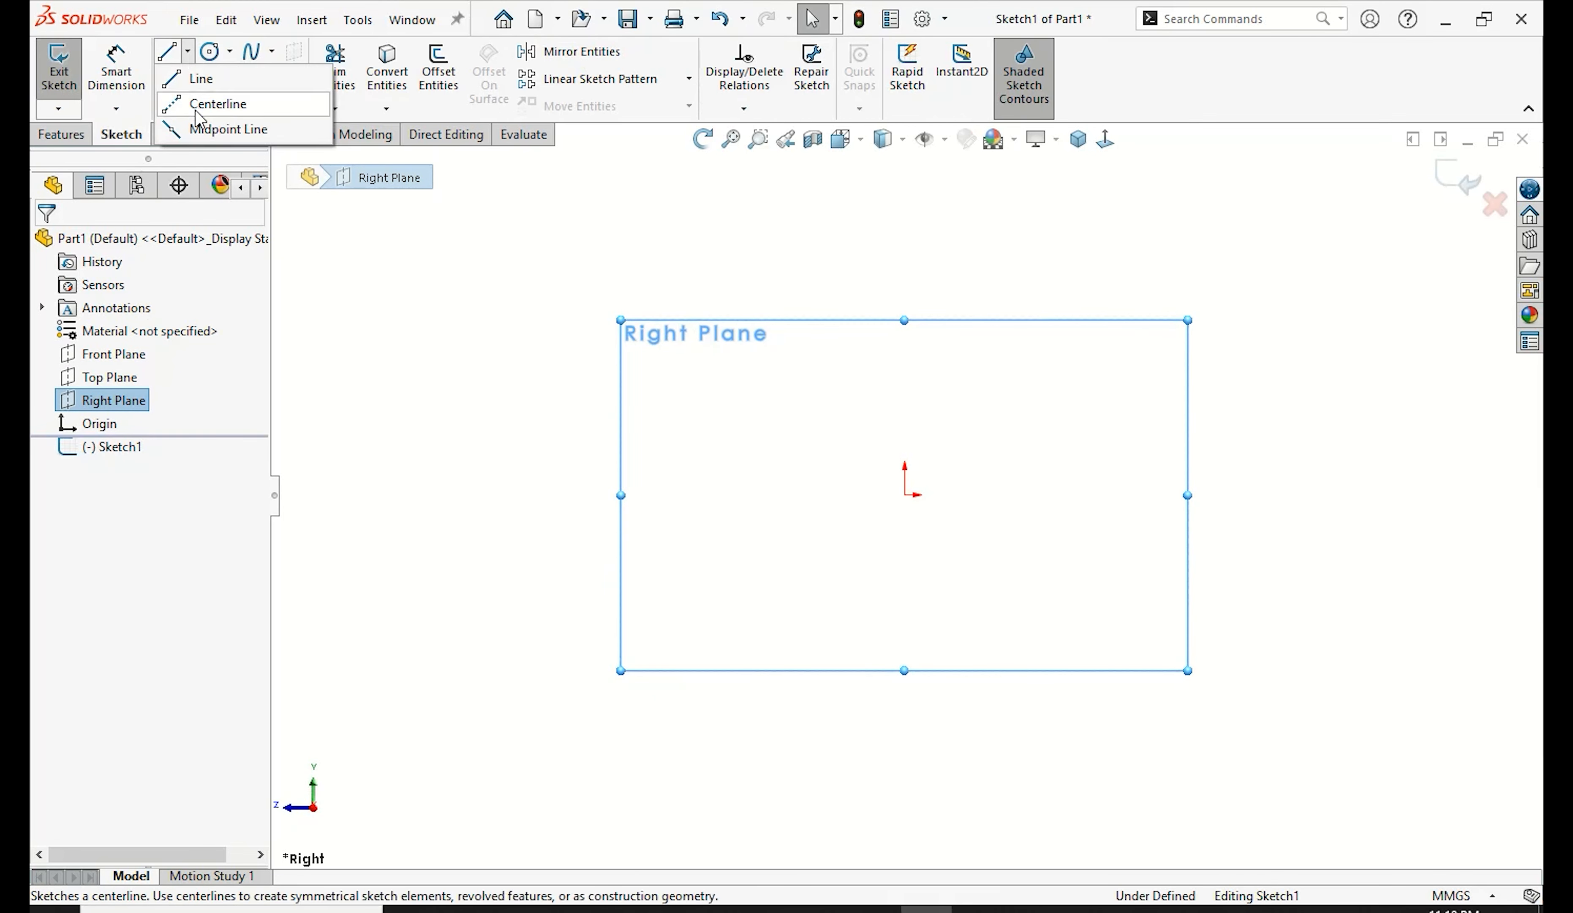
click(207, 104)
click(188, 51)
click(212, 130)
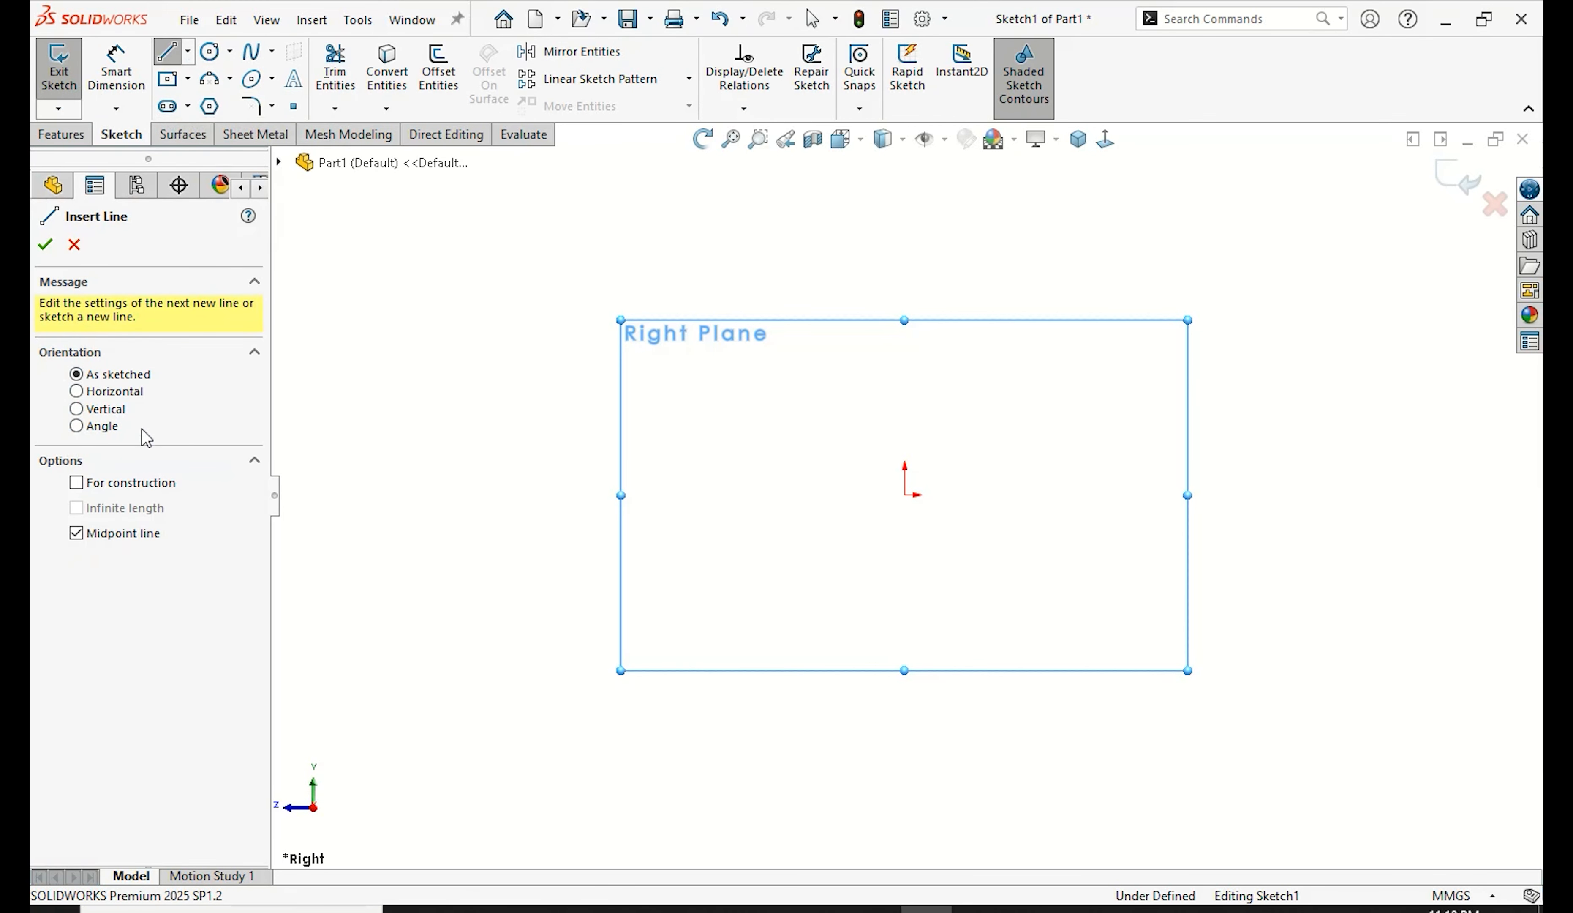
click(77, 482)
click(904, 495)
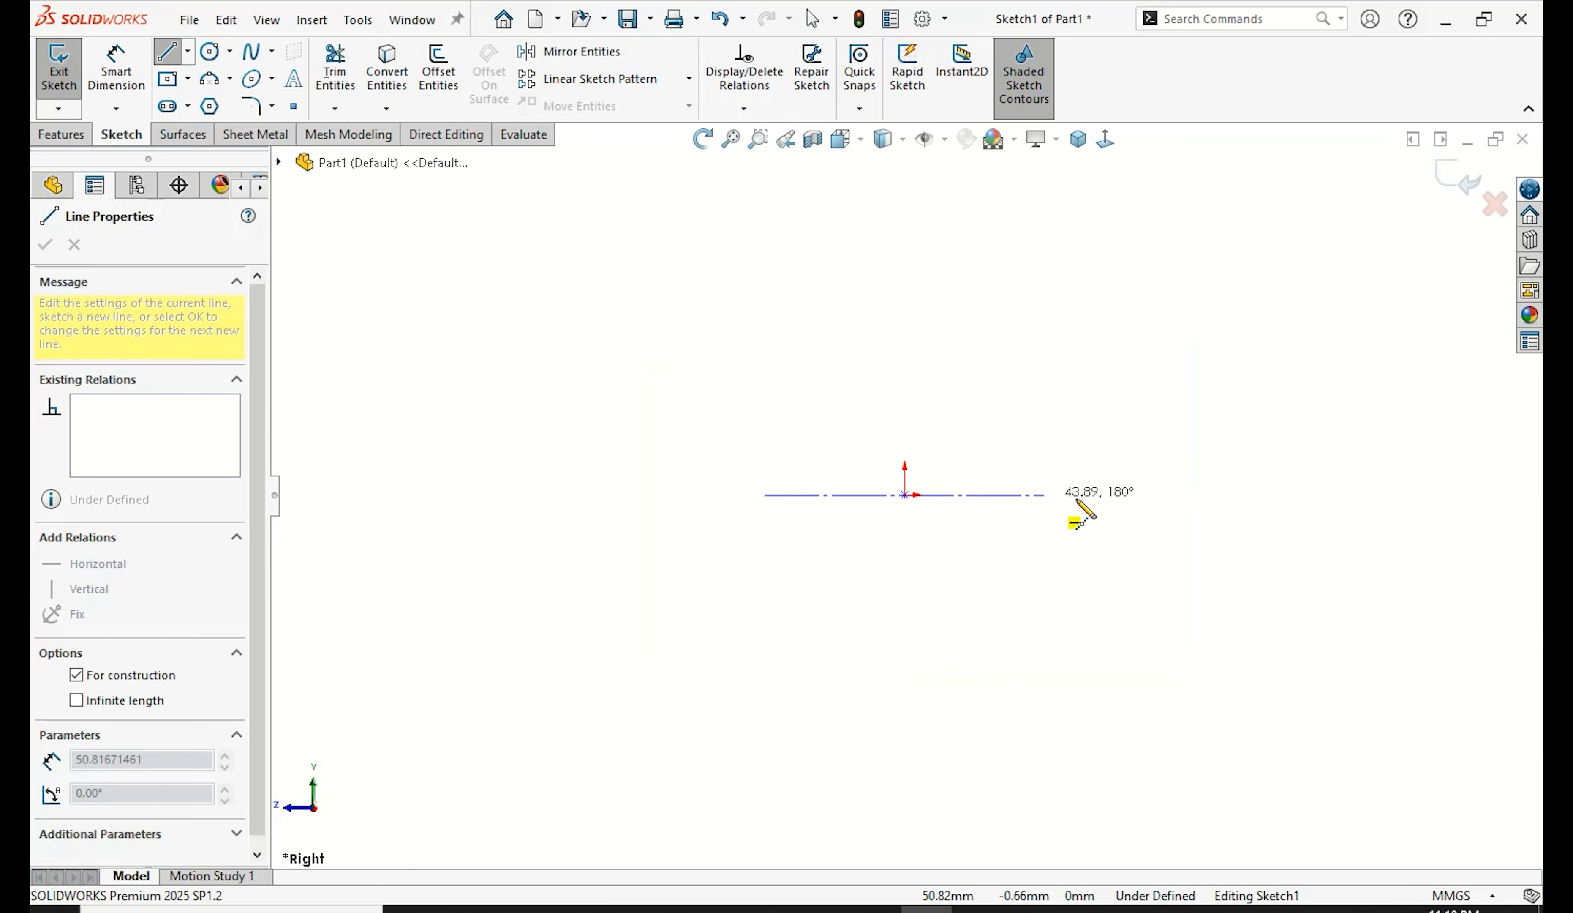
click(1170, 495)
right_click(1170, 495)
click(1222, 513)
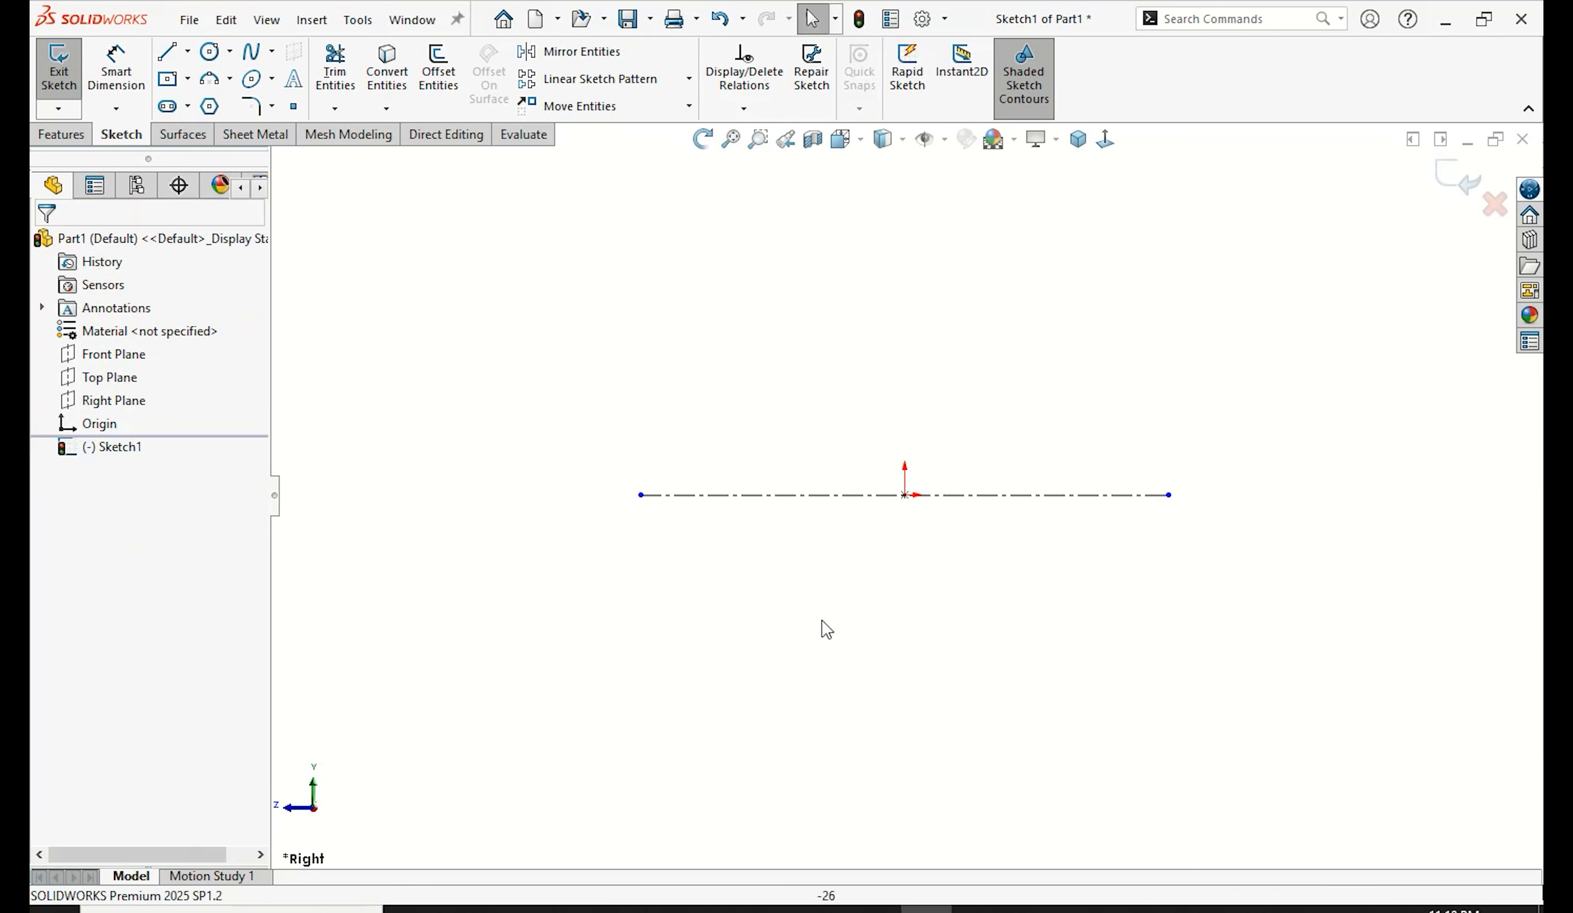
Step: Dimension the horizontal construction line's length to 152.4 mm
click(116, 69)
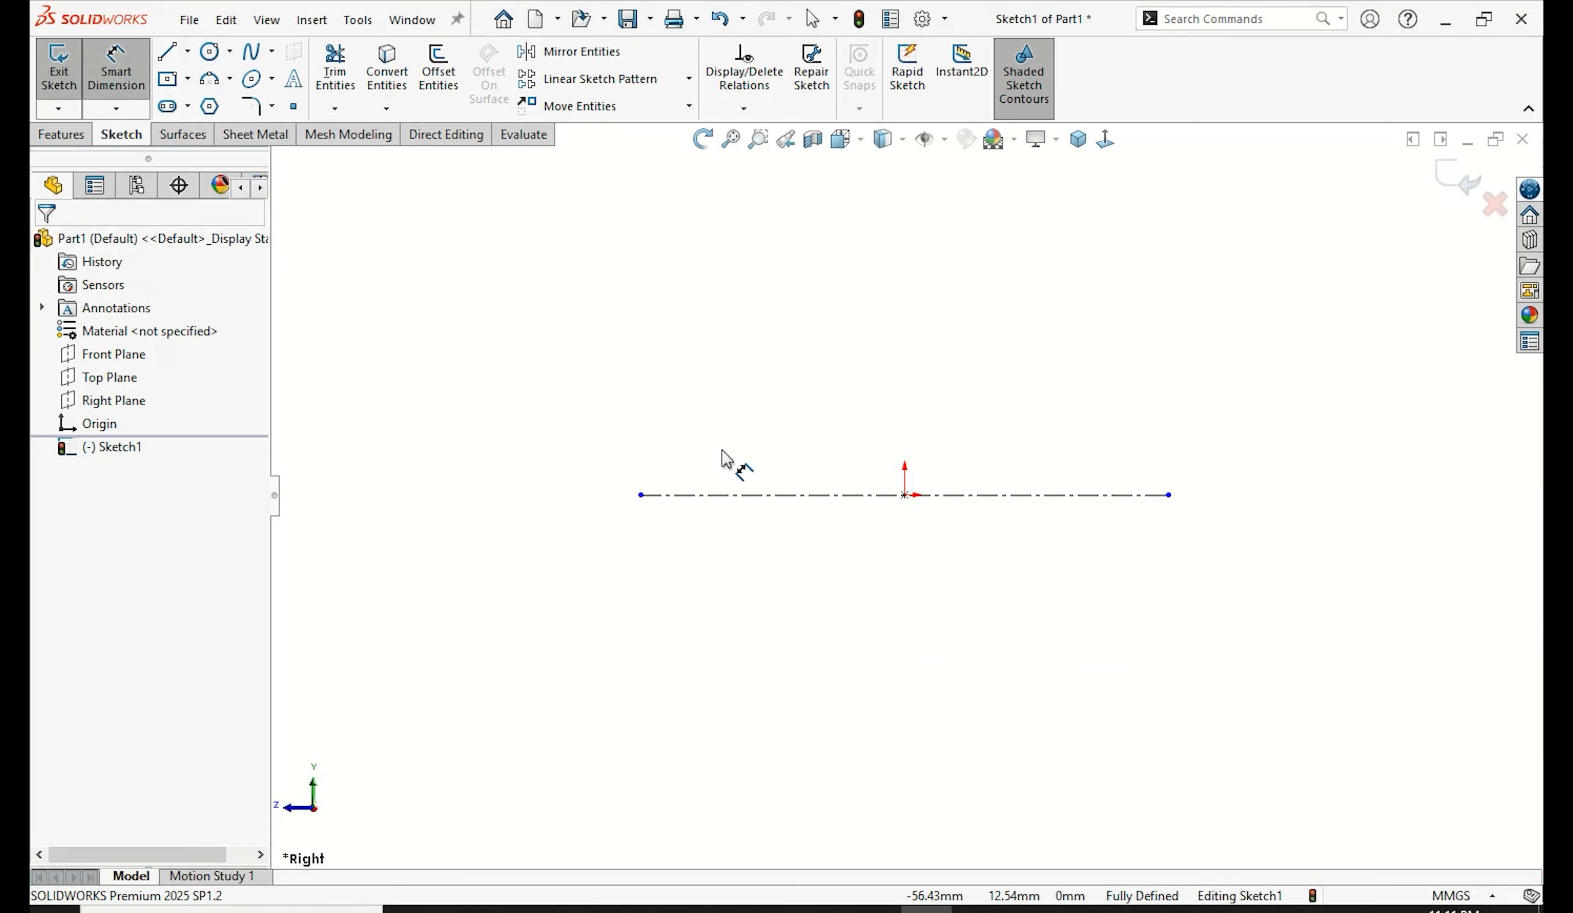
click(779, 495)
click(795, 360)
text(1)
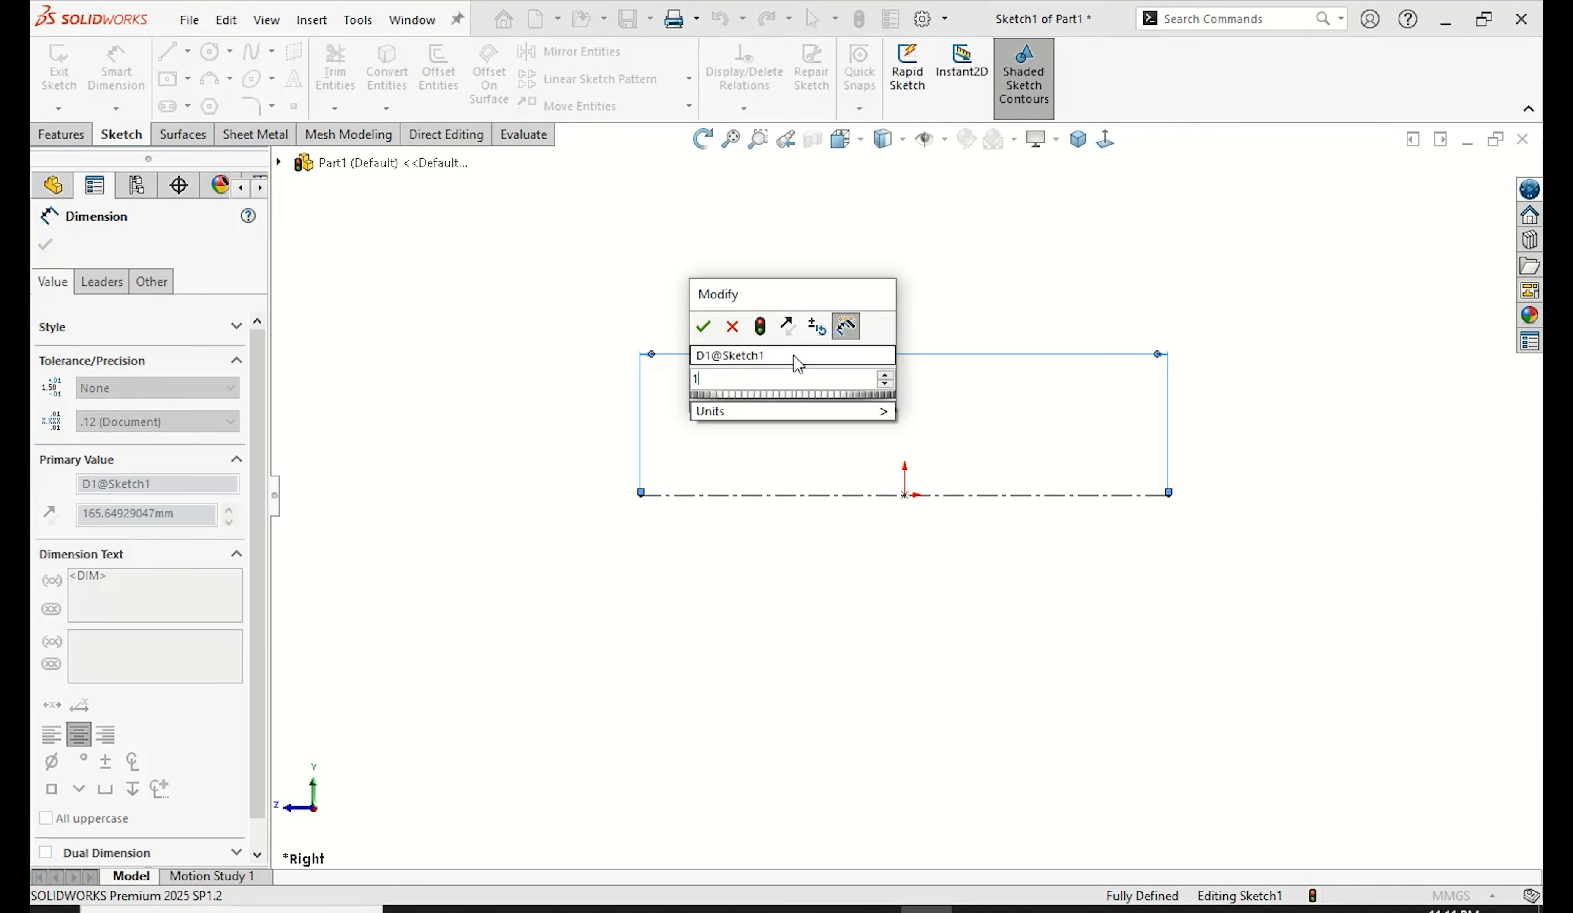
text(52.4)
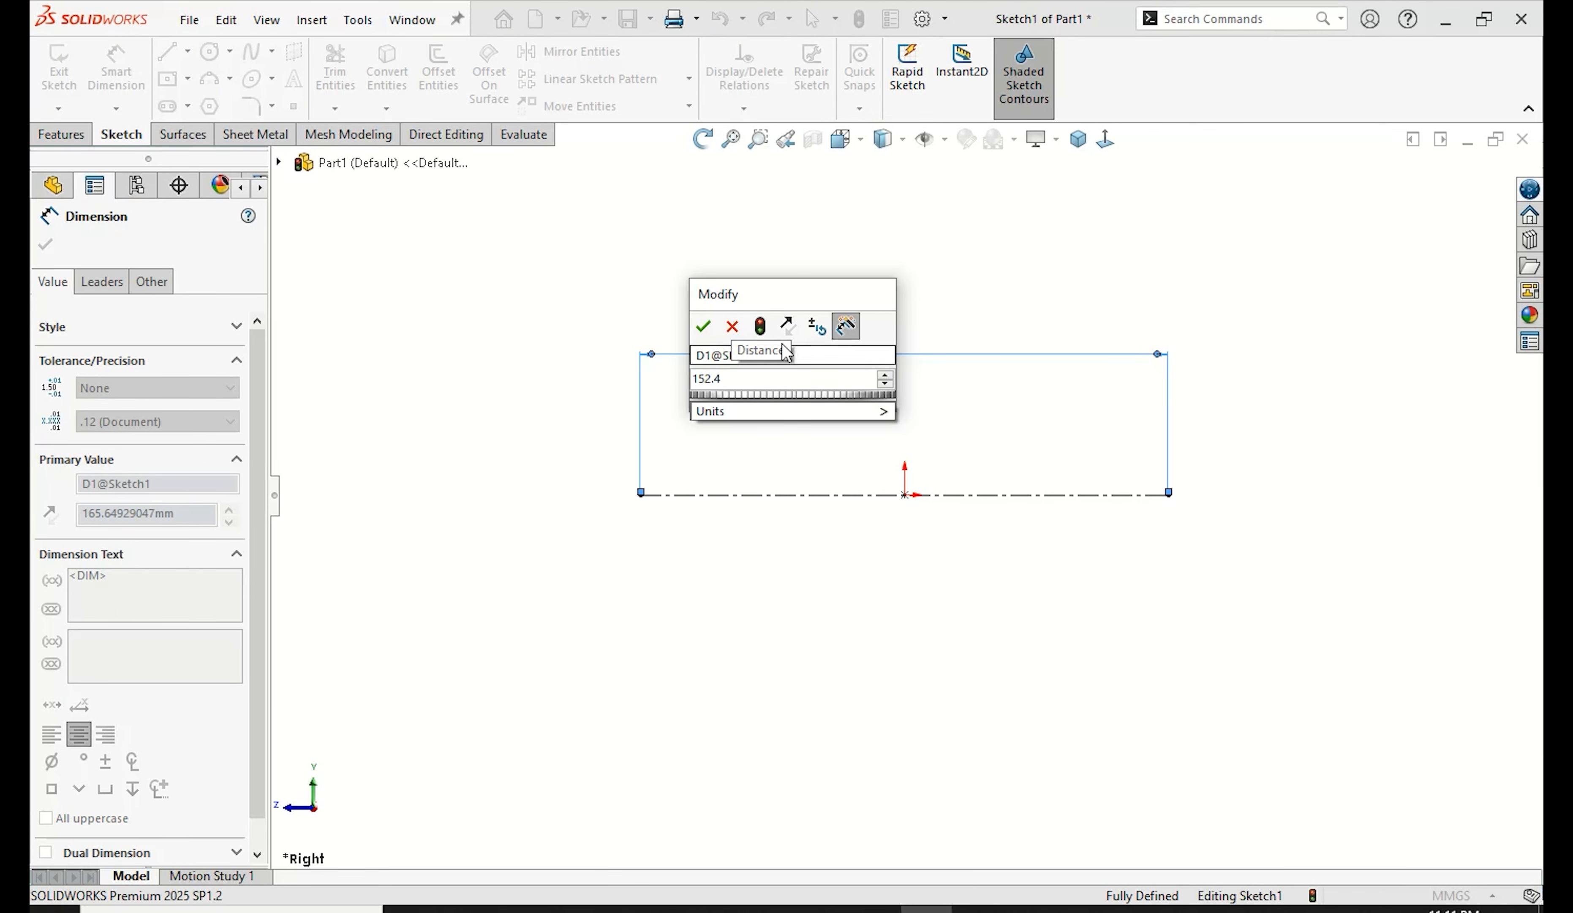
click(703, 326)
click(45, 244)
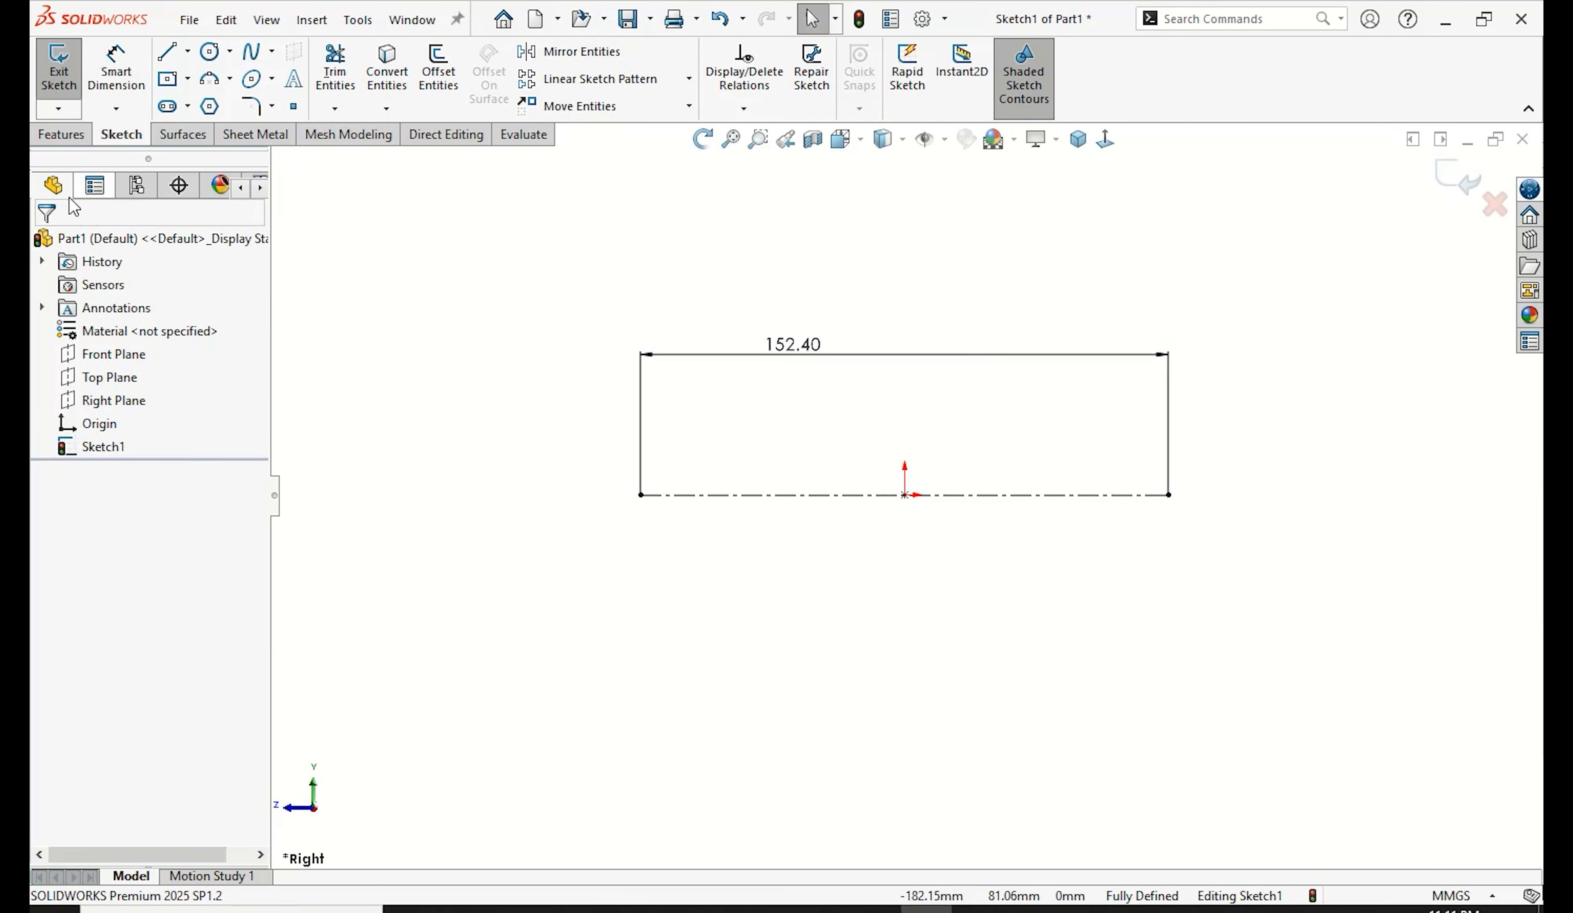
Step: Sketch a center rectangle about 108 mm wide and 36 mm high, centred on the origin
click(188, 78)
click(237, 131)
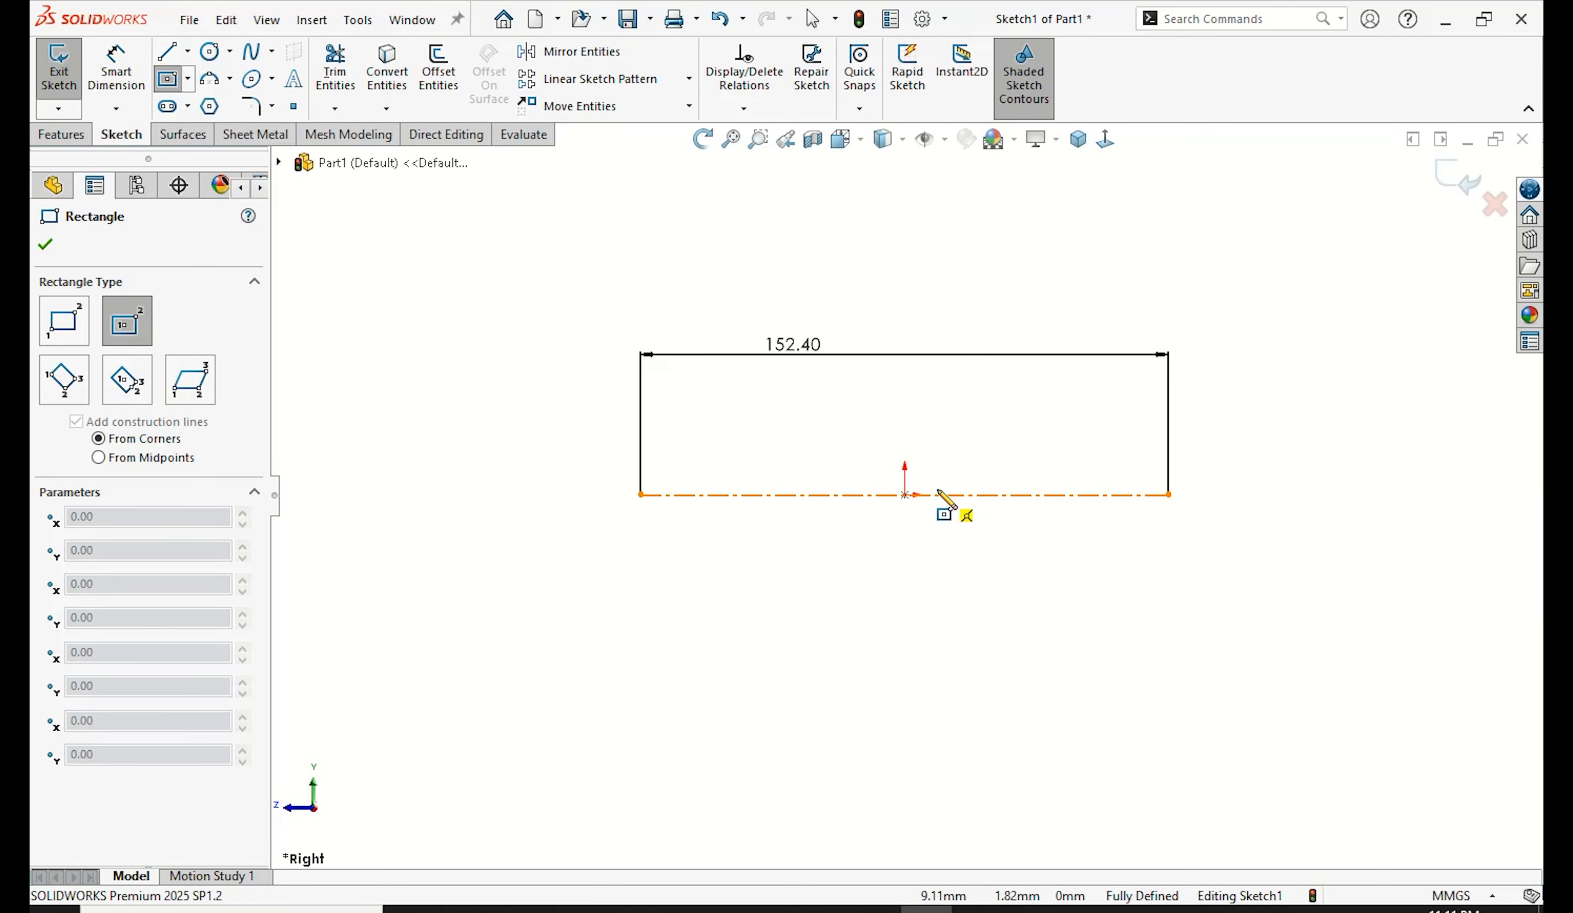
click(905, 495)
click(1093, 432)
right_click(1095, 446)
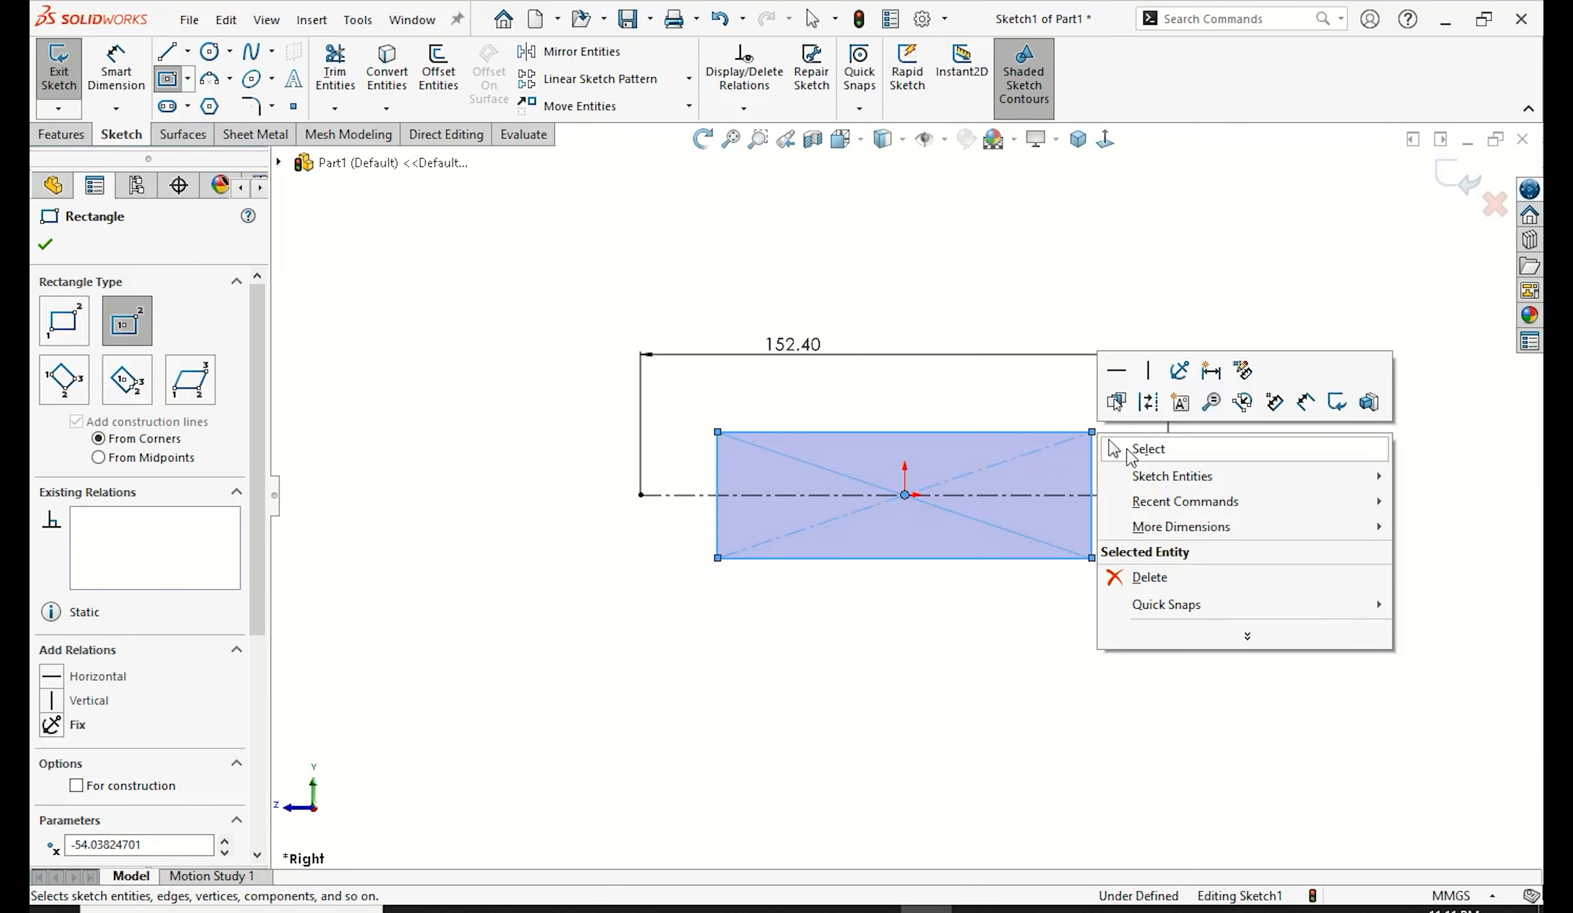
click(1141, 449)
Step: Dimension the rectangle's vertical side to 38.1 mm
click(120, 85)
click(718, 539)
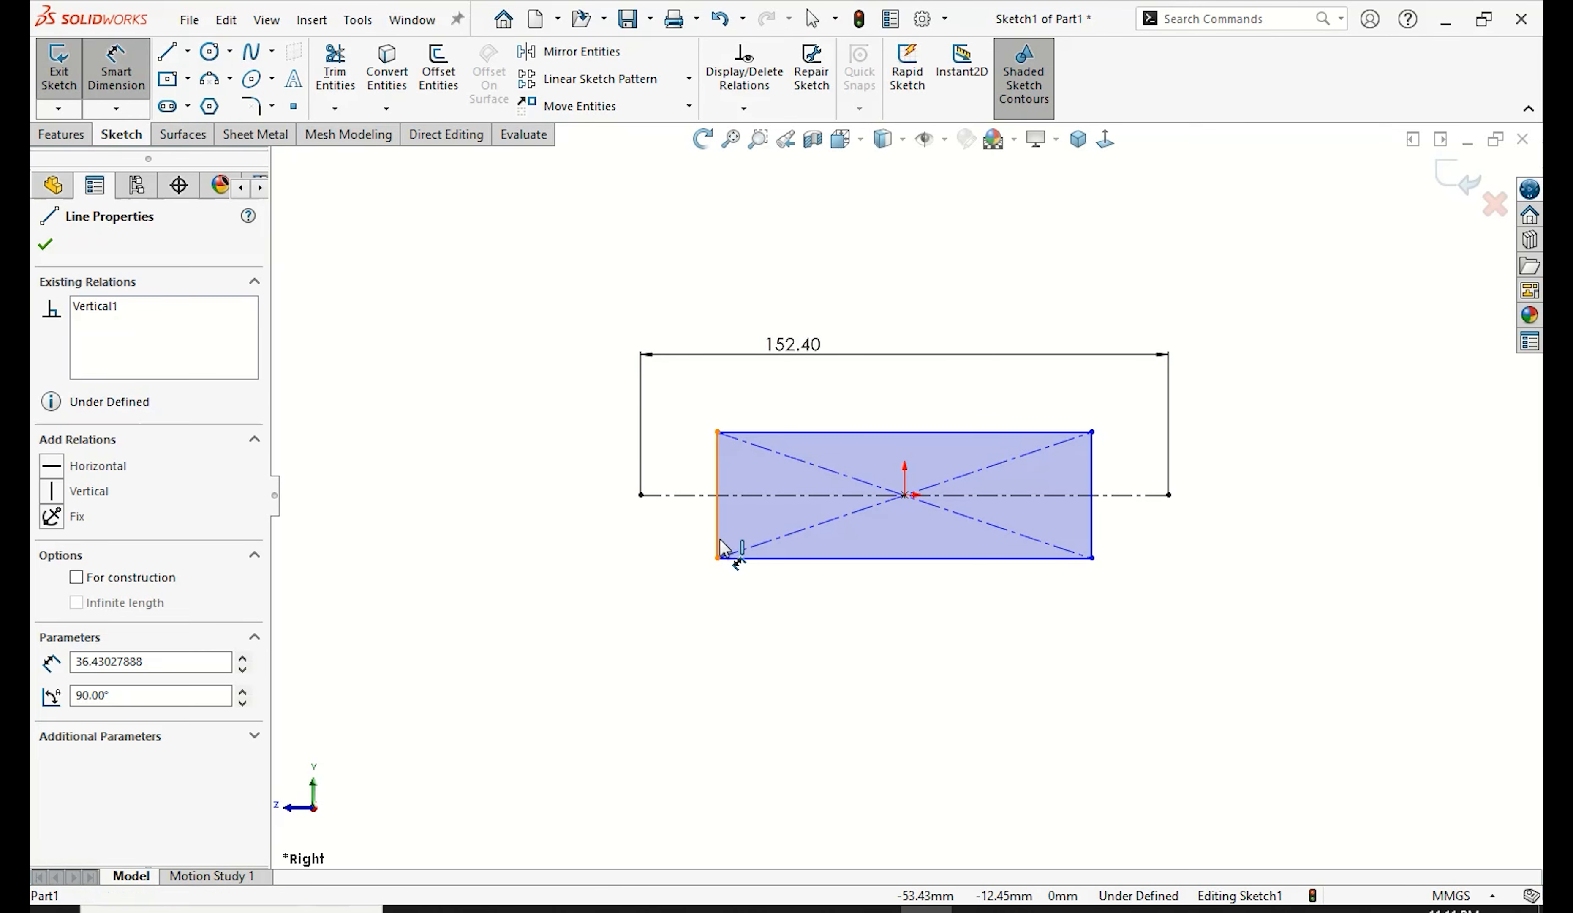
click(567, 502)
text(38)
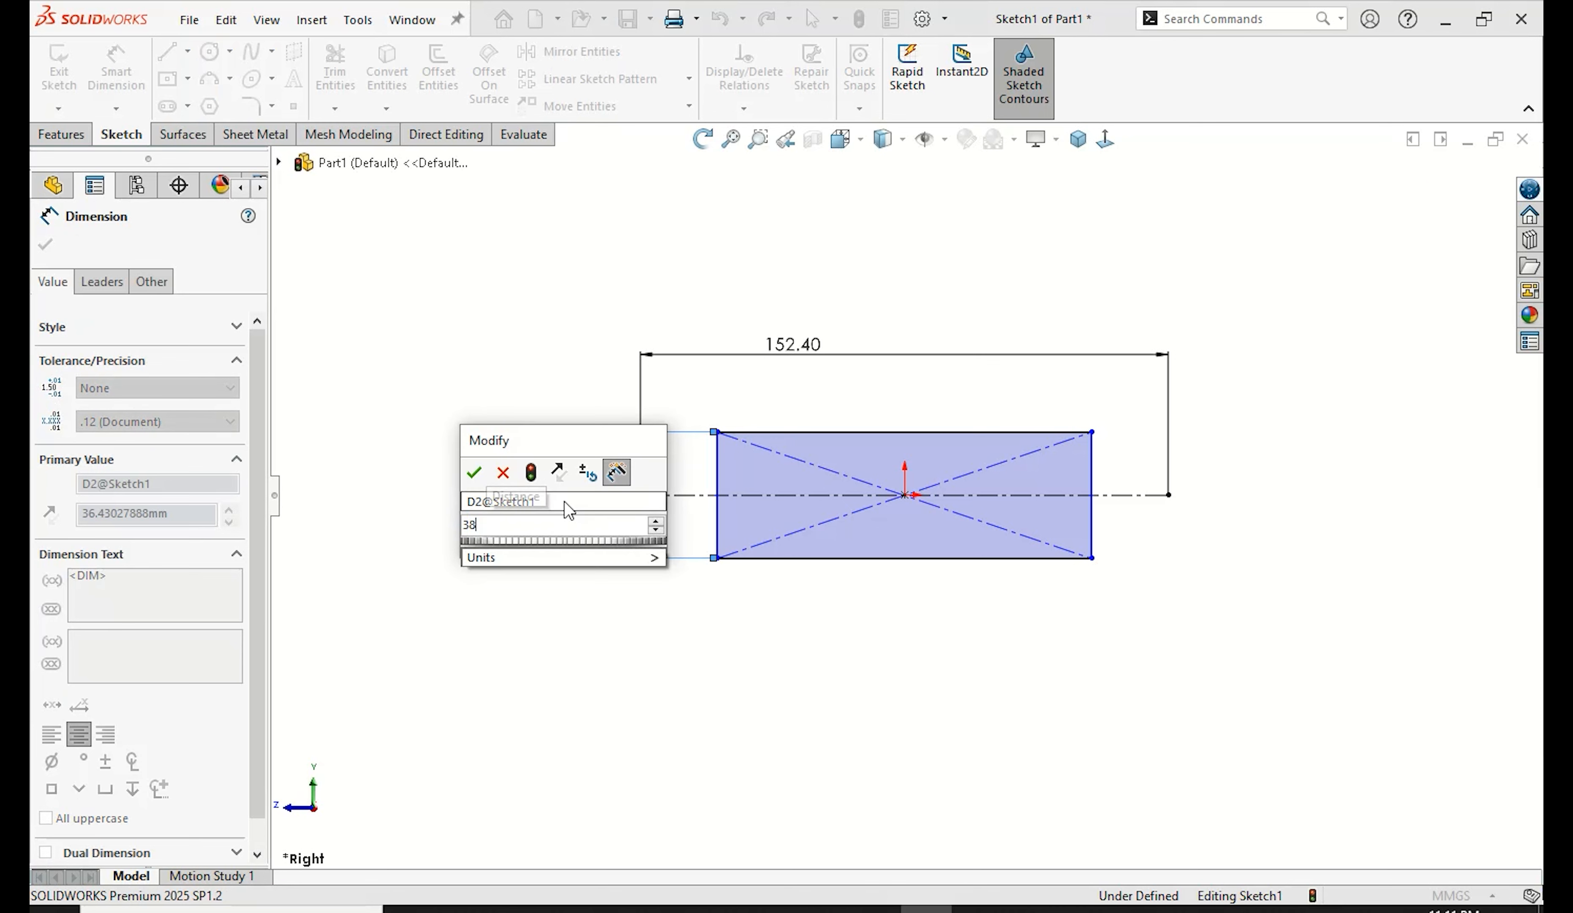
text(.1)
click(474, 472)
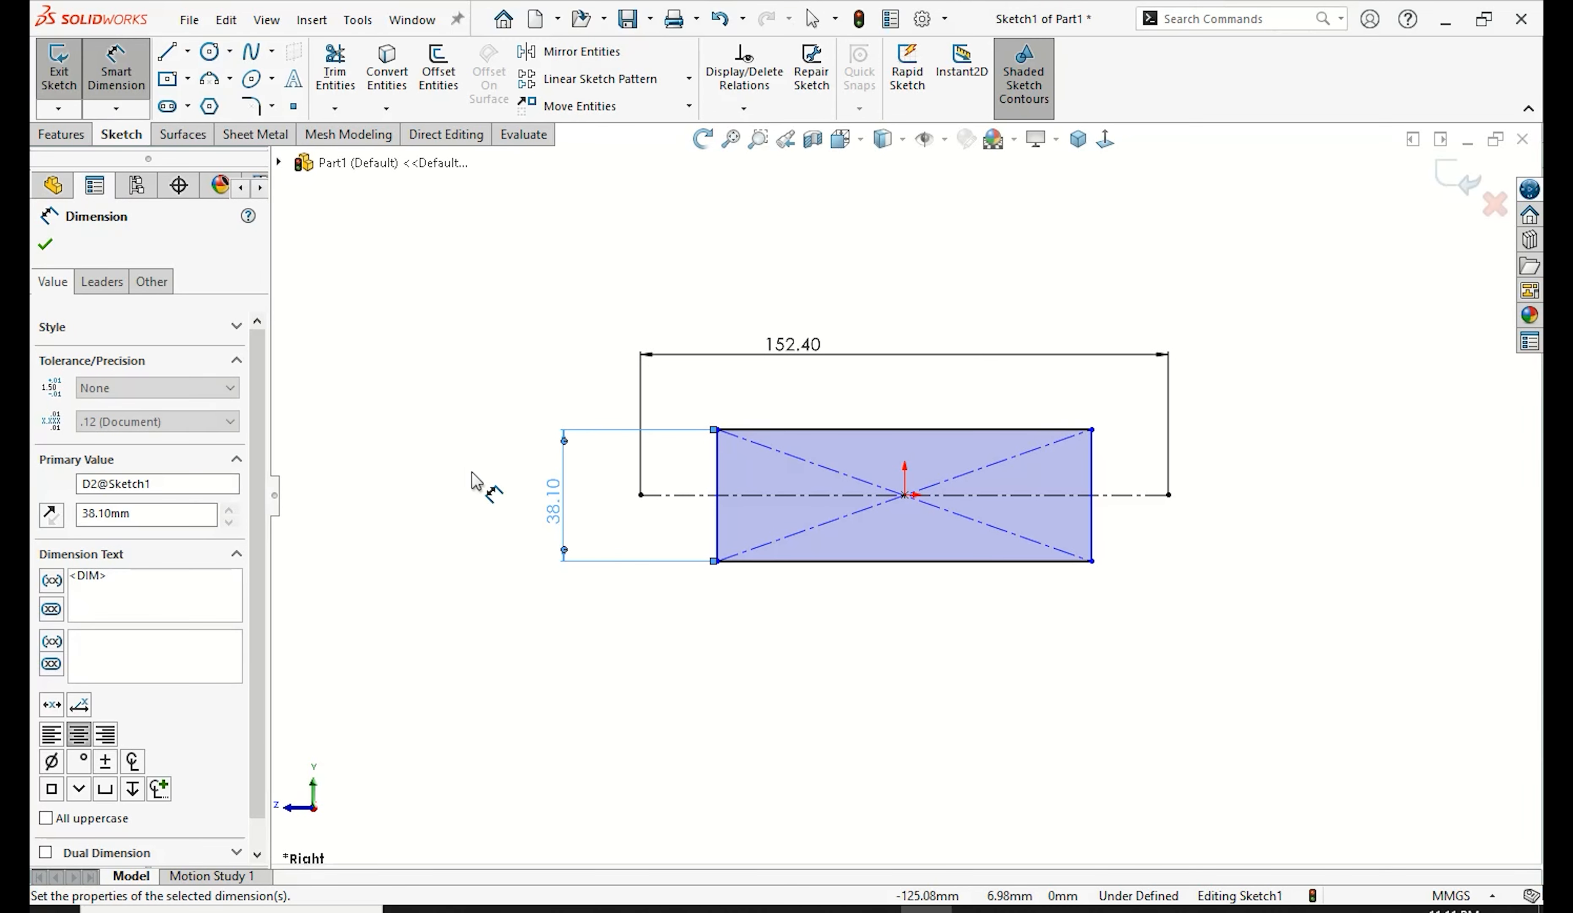
click(45, 245)
key(Escape)
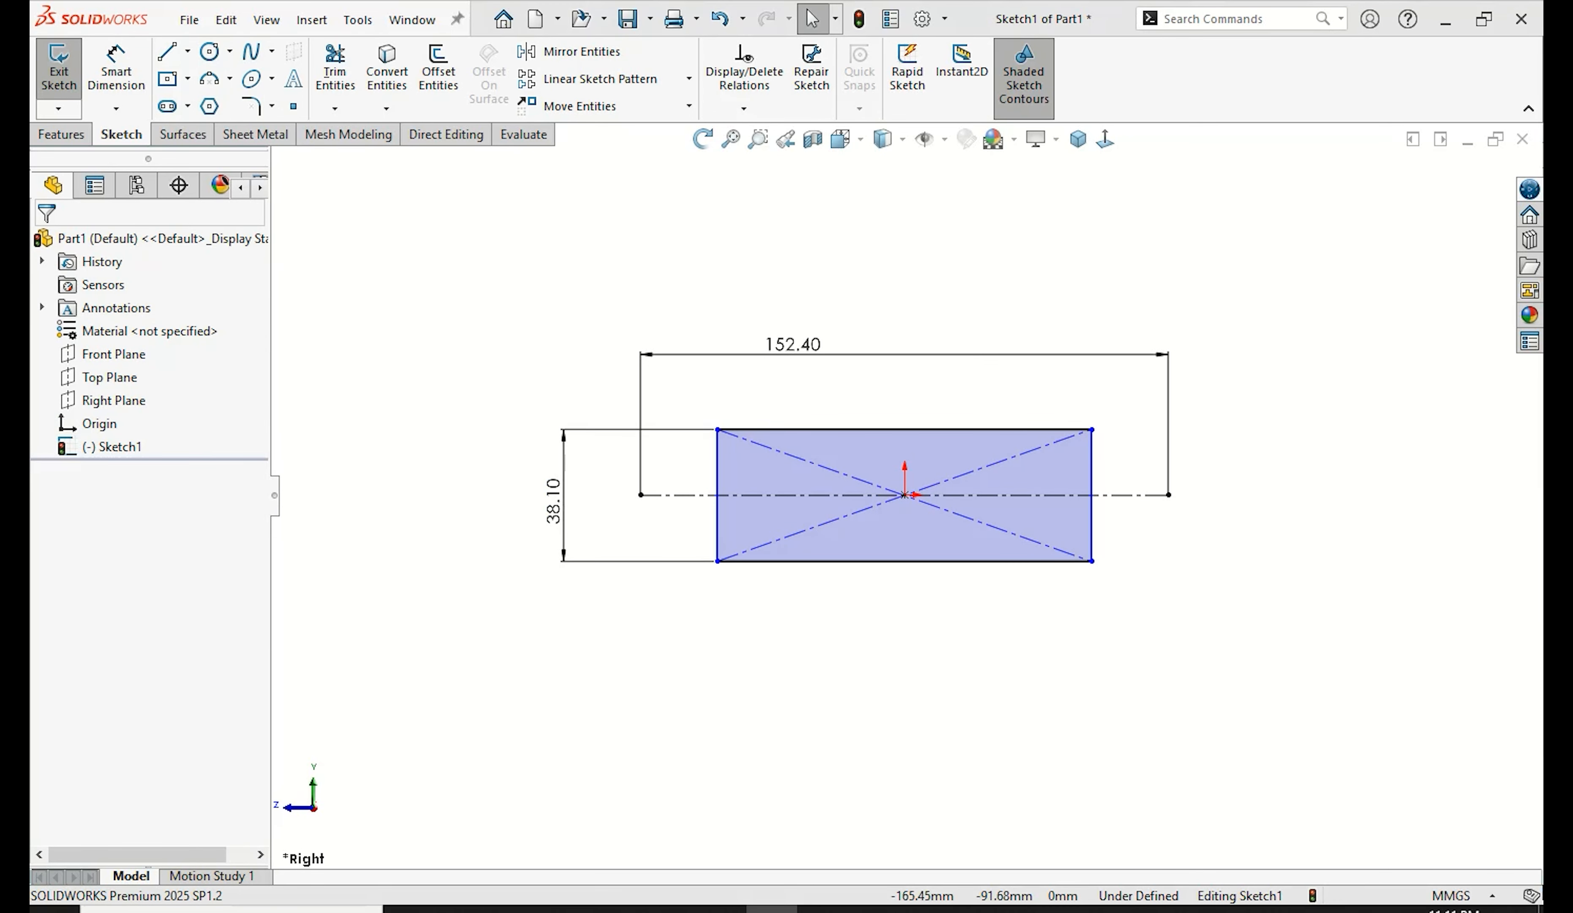
Step: Sketch a circle about 97 mm in diameter centred on the left endpoint of the construction line
click(209, 56)
click(640, 495)
click(719, 348)
right_click(714, 348)
click(768, 362)
Step: Dimension the left circle's diameter to 50.8 mm
click(116, 69)
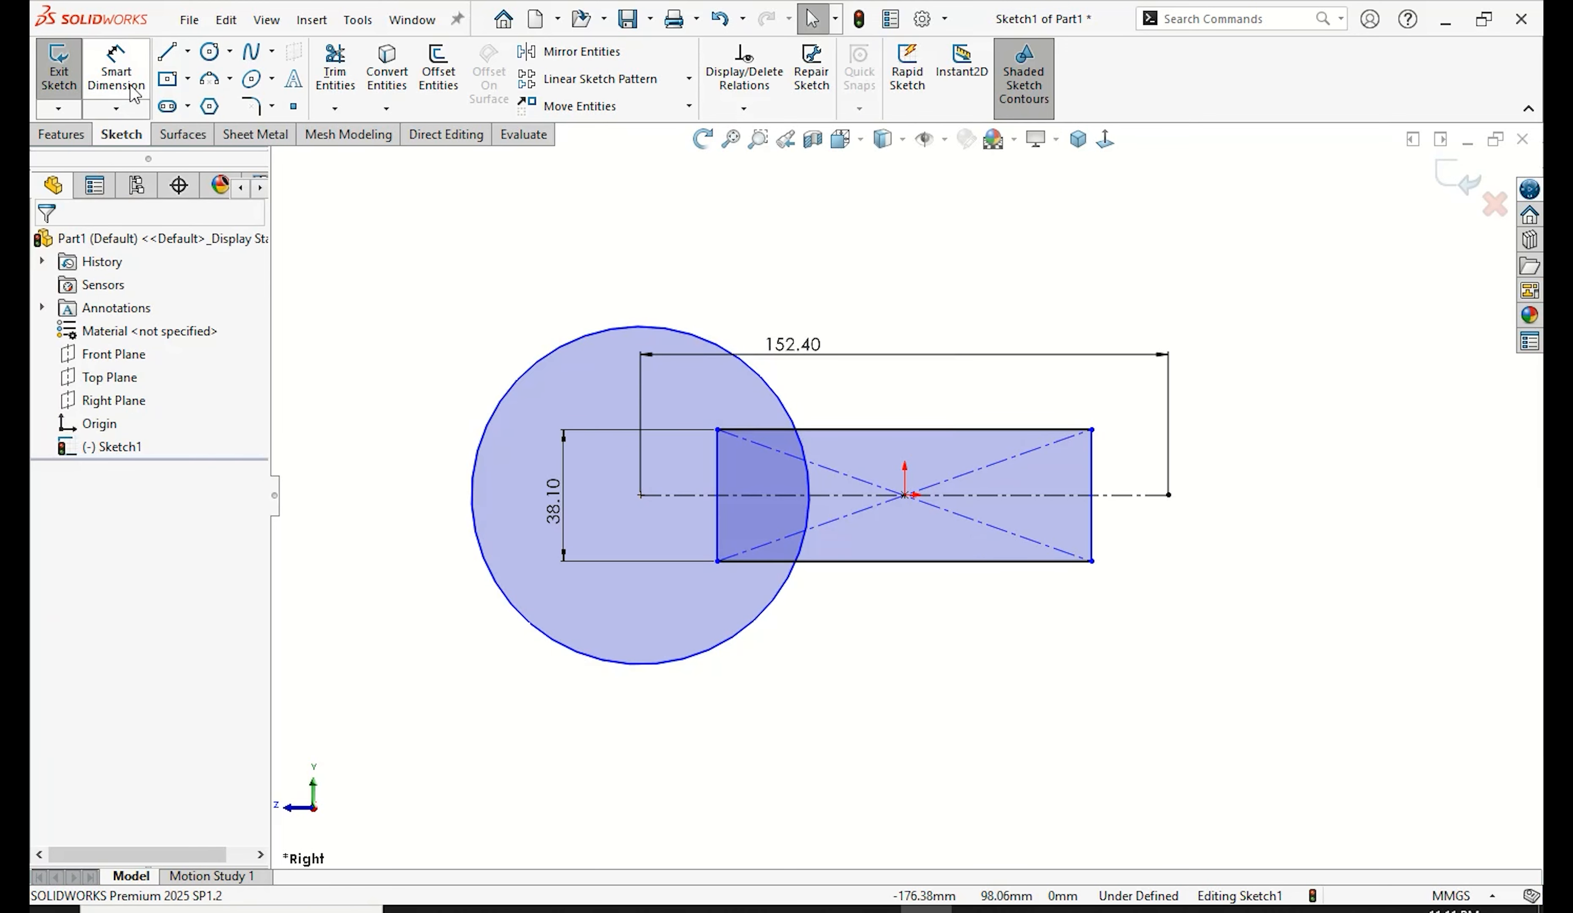
click(472, 495)
click(406, 482)
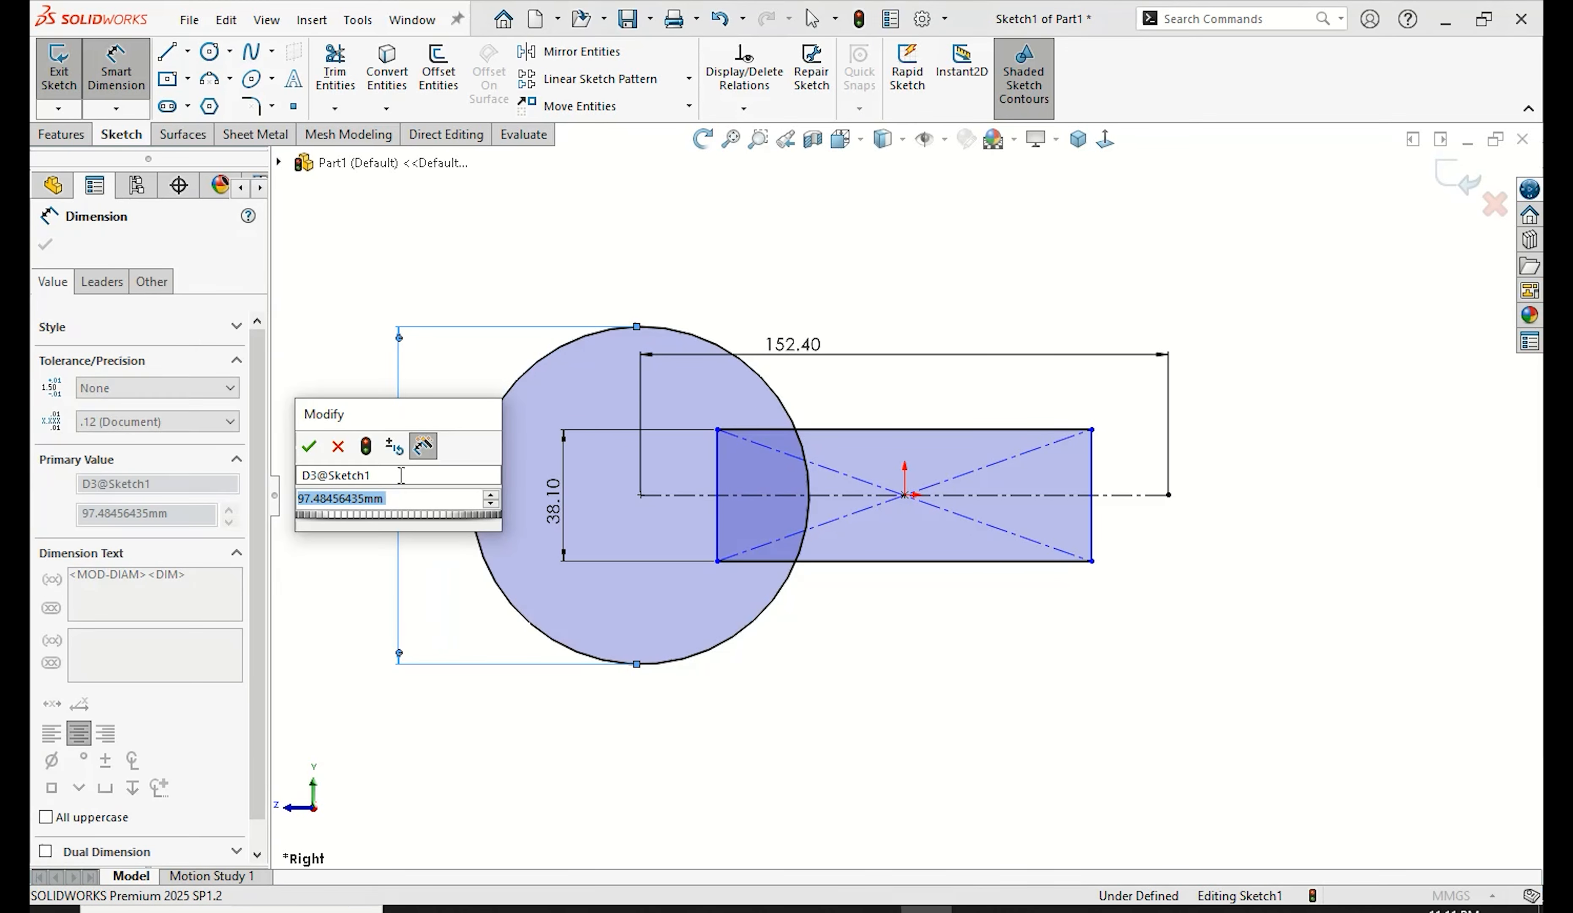
text(50.8)
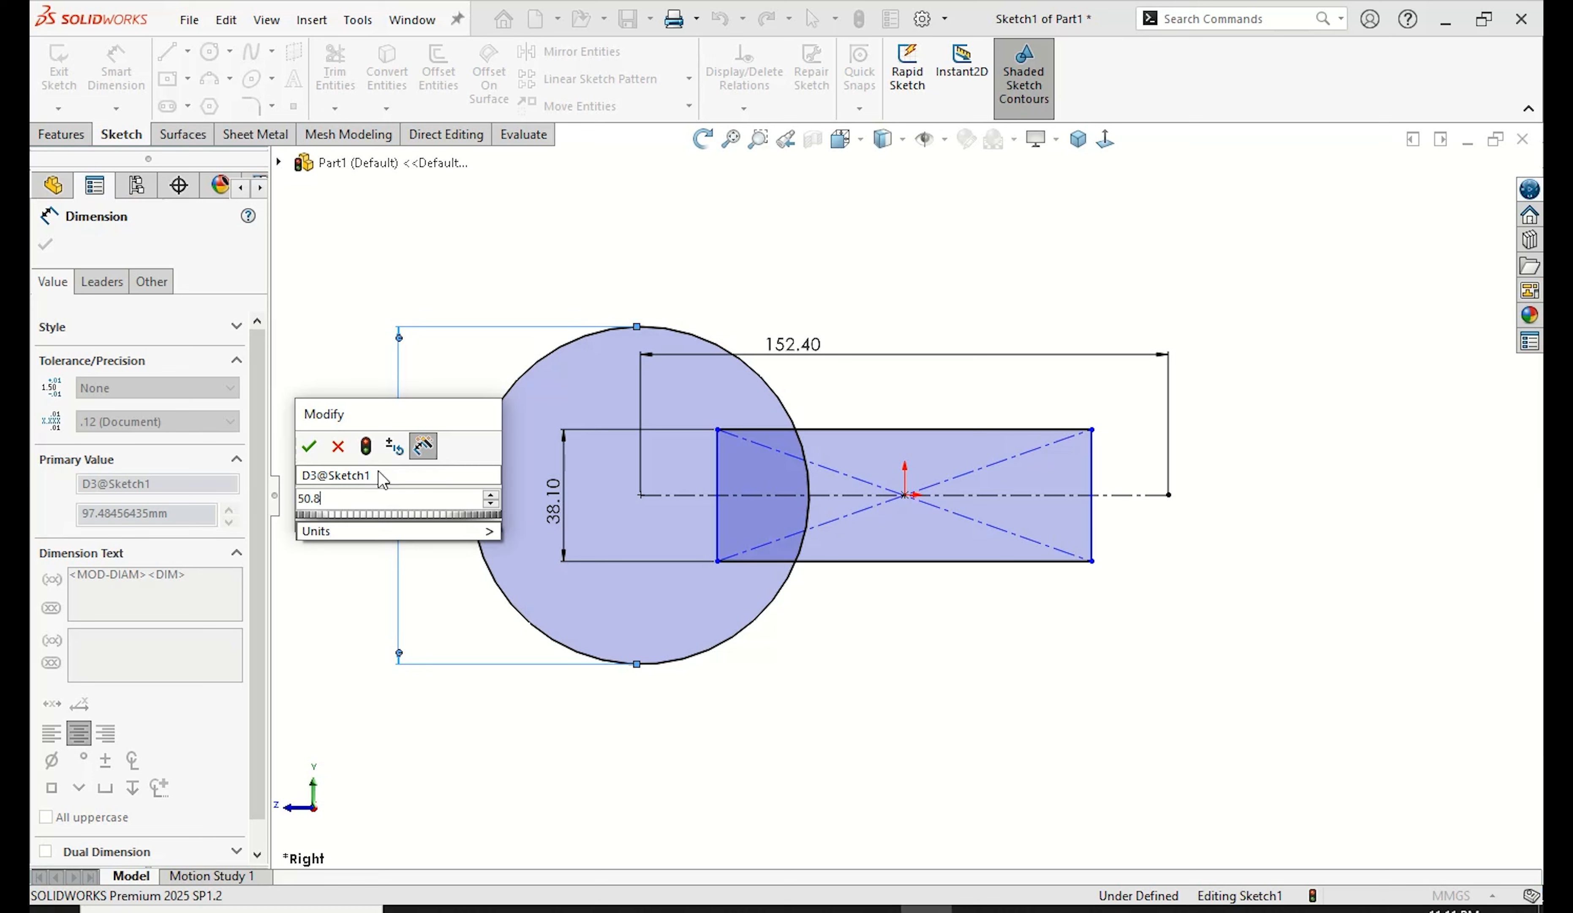
click(308, 446)
key(Escape)
key(Escape)
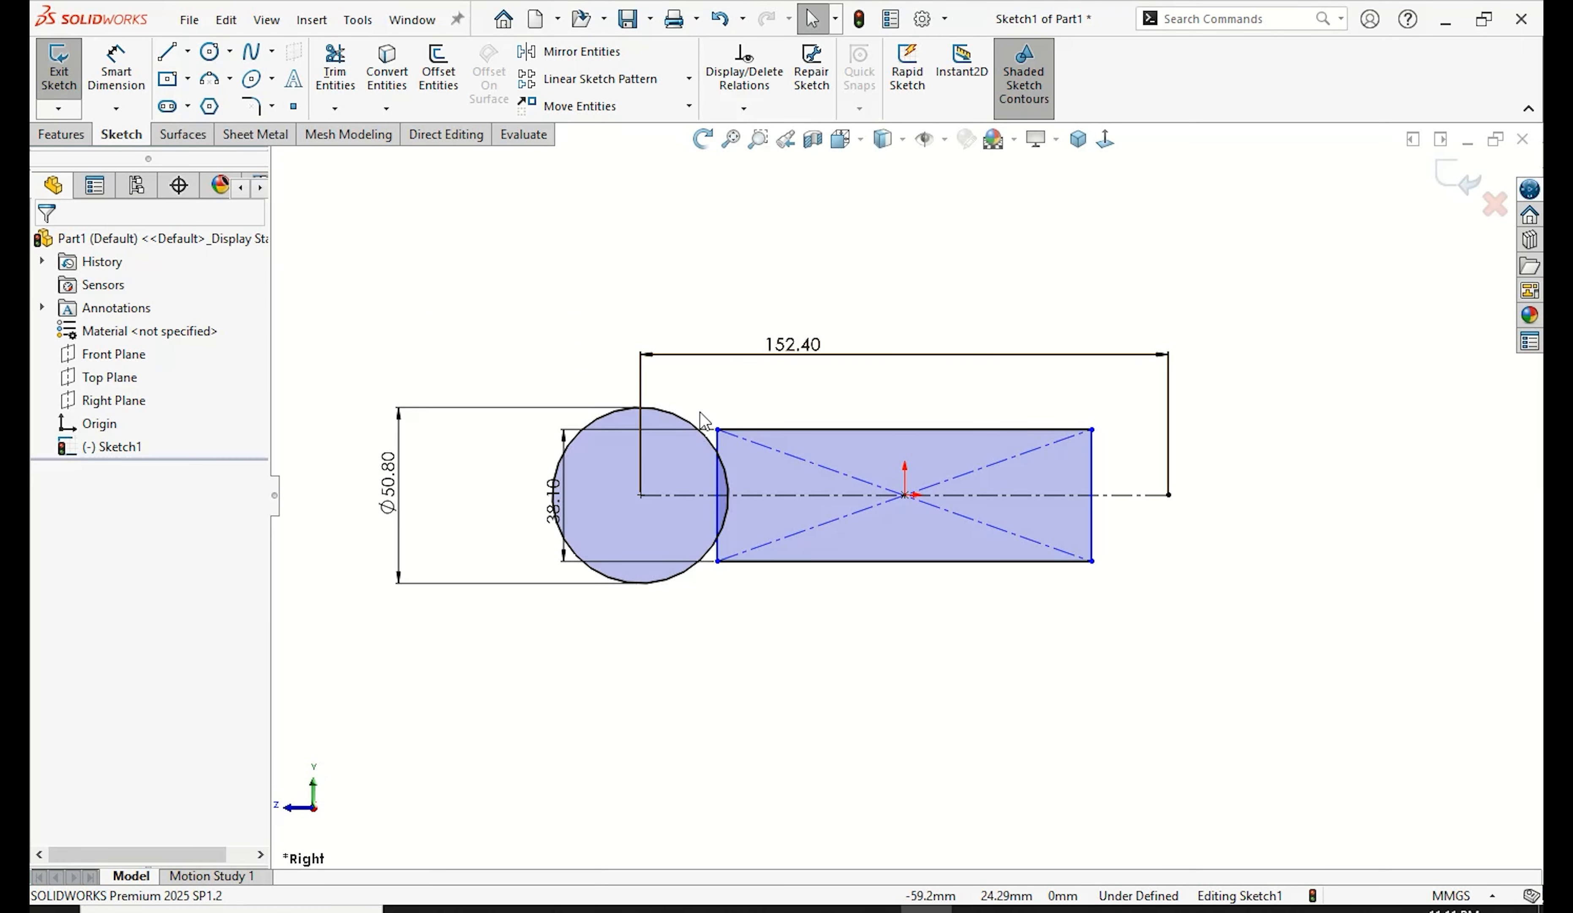
Step: Add a coincident relation between the rectangle's upper-left corner and the left circle
click(699, 428)
ctrl+click(715, 428)
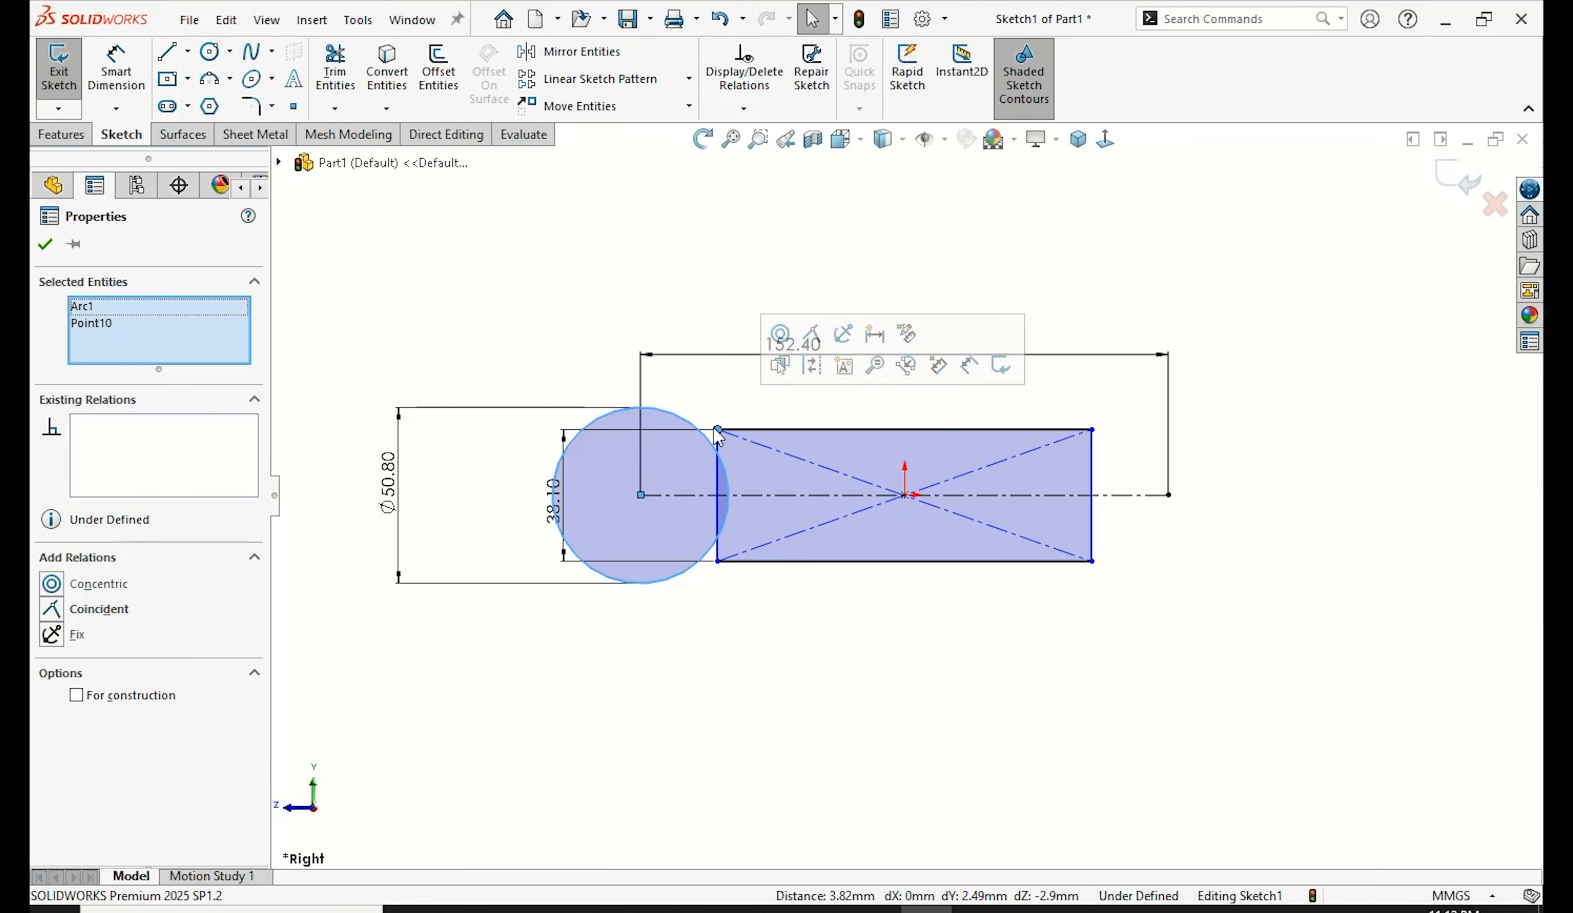
click(812, 337)
key(Escape)
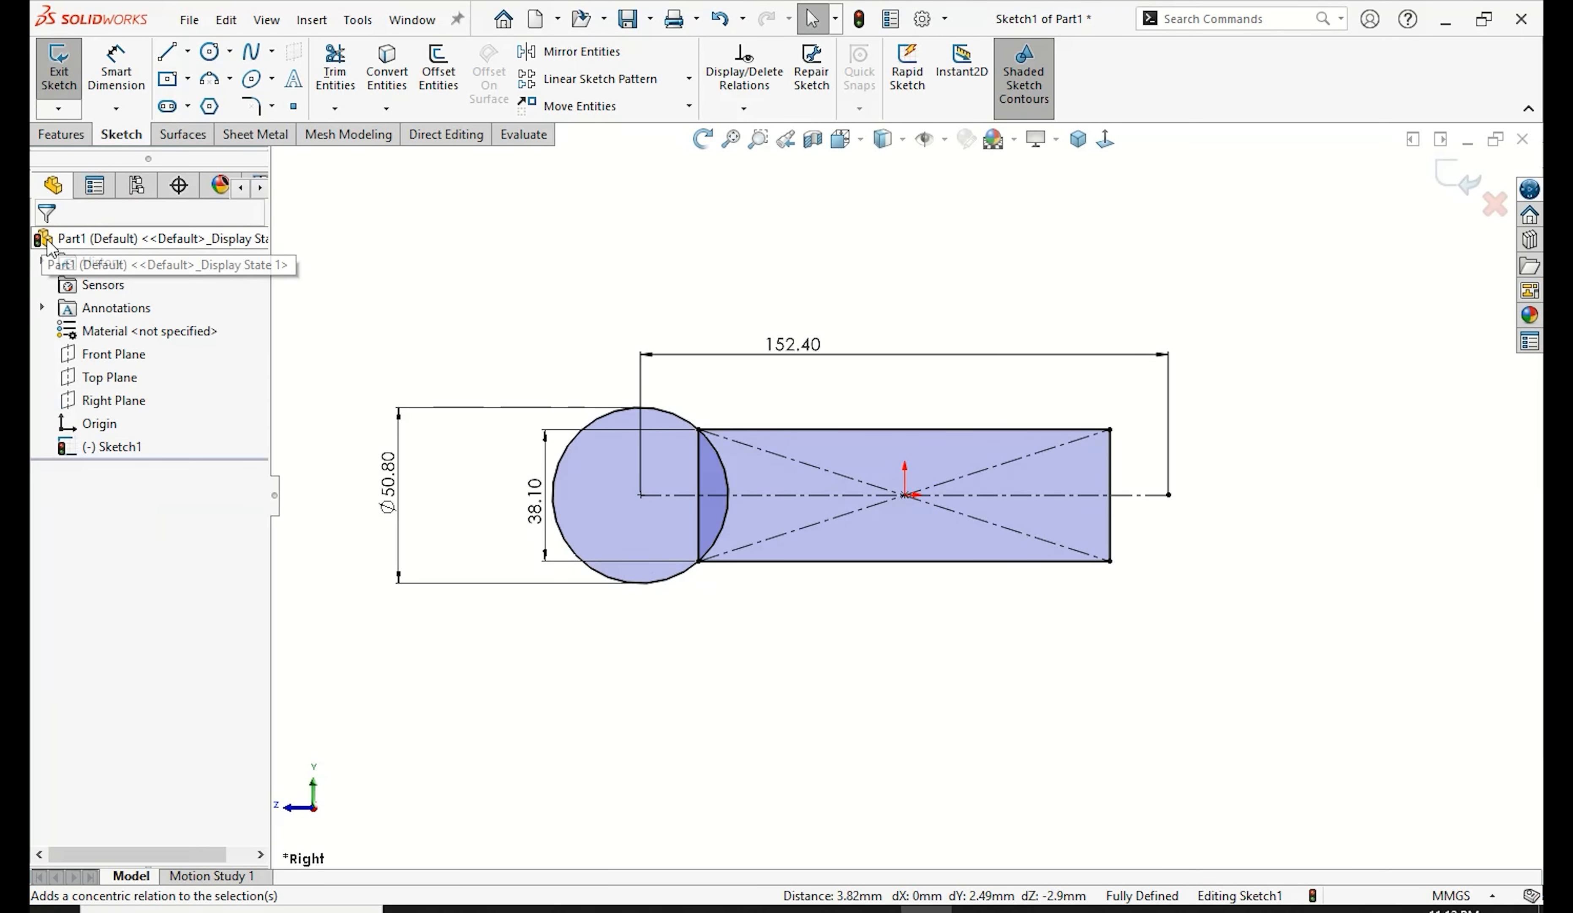
Step: Sketch a circle about 72 mm in diameter centred on the right endpoint of the construction line
click(211, 53)
click(1169, 495)
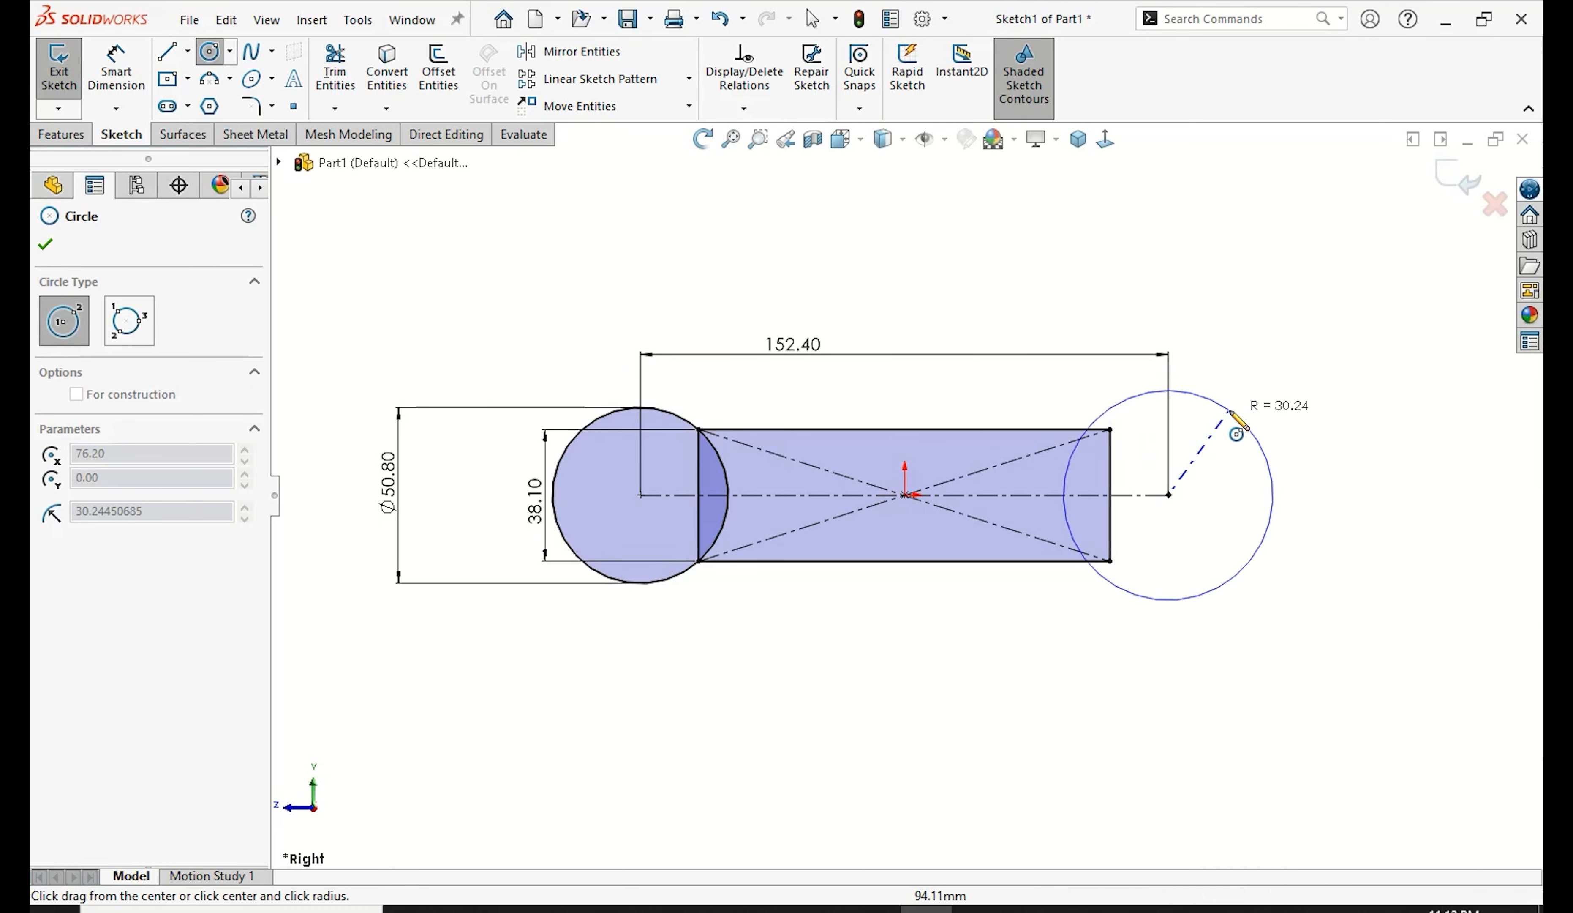
click(1244, 396)
right_click(1245, 395)
click(1291, 411)
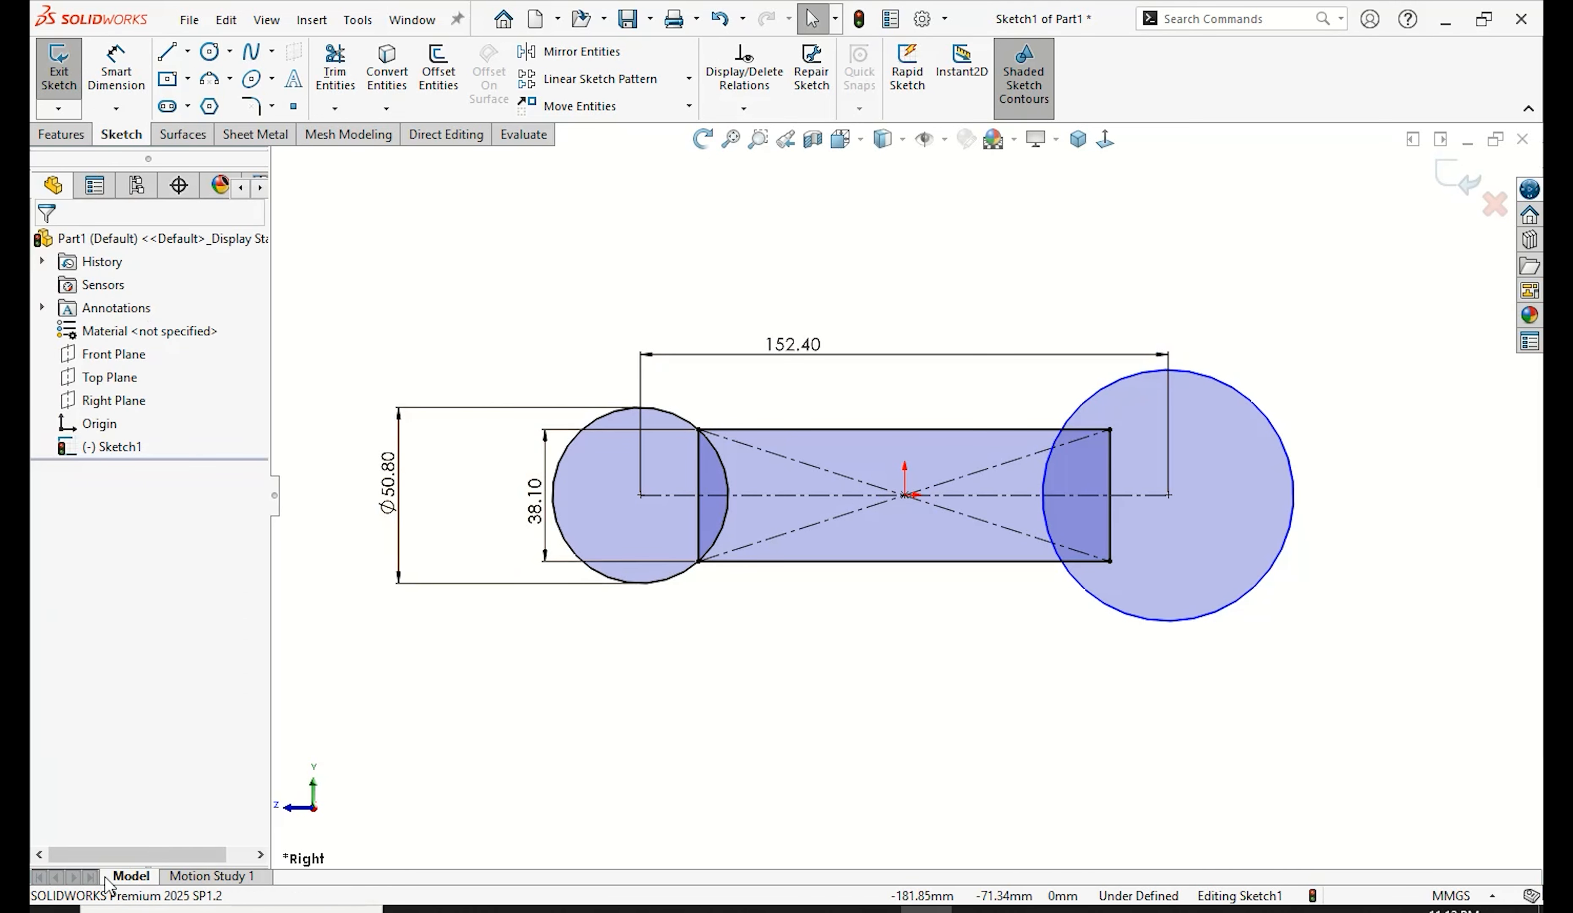
Step: Dimension the right circle's diameter to 76.2 mm
click(116, 69)
click(1293, 496)
click(1354, 495)
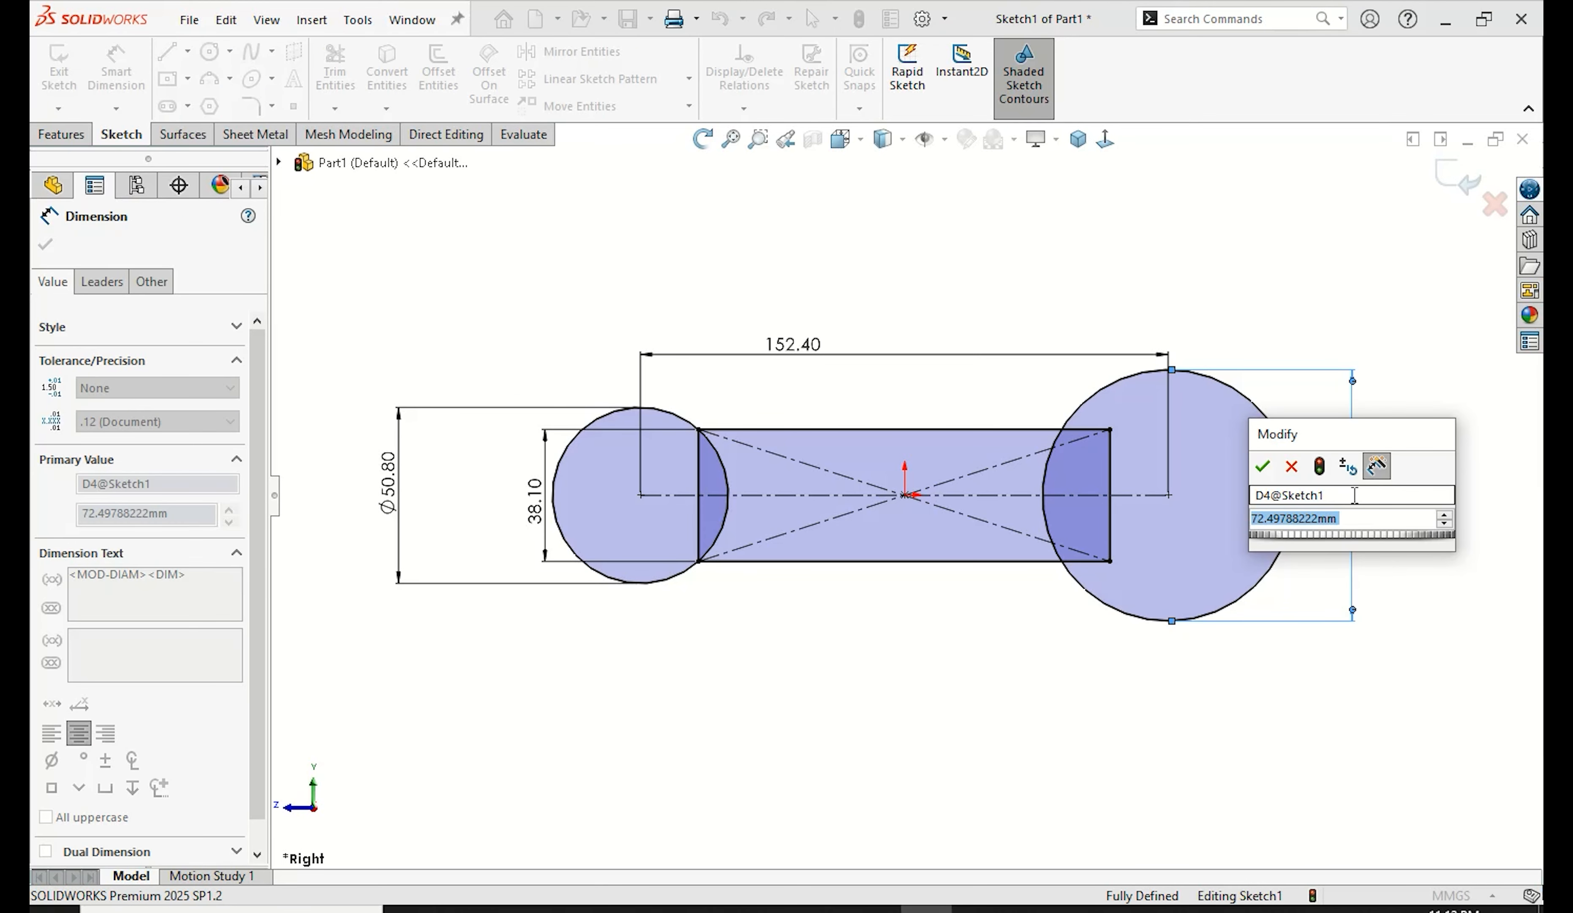
text(76.2)
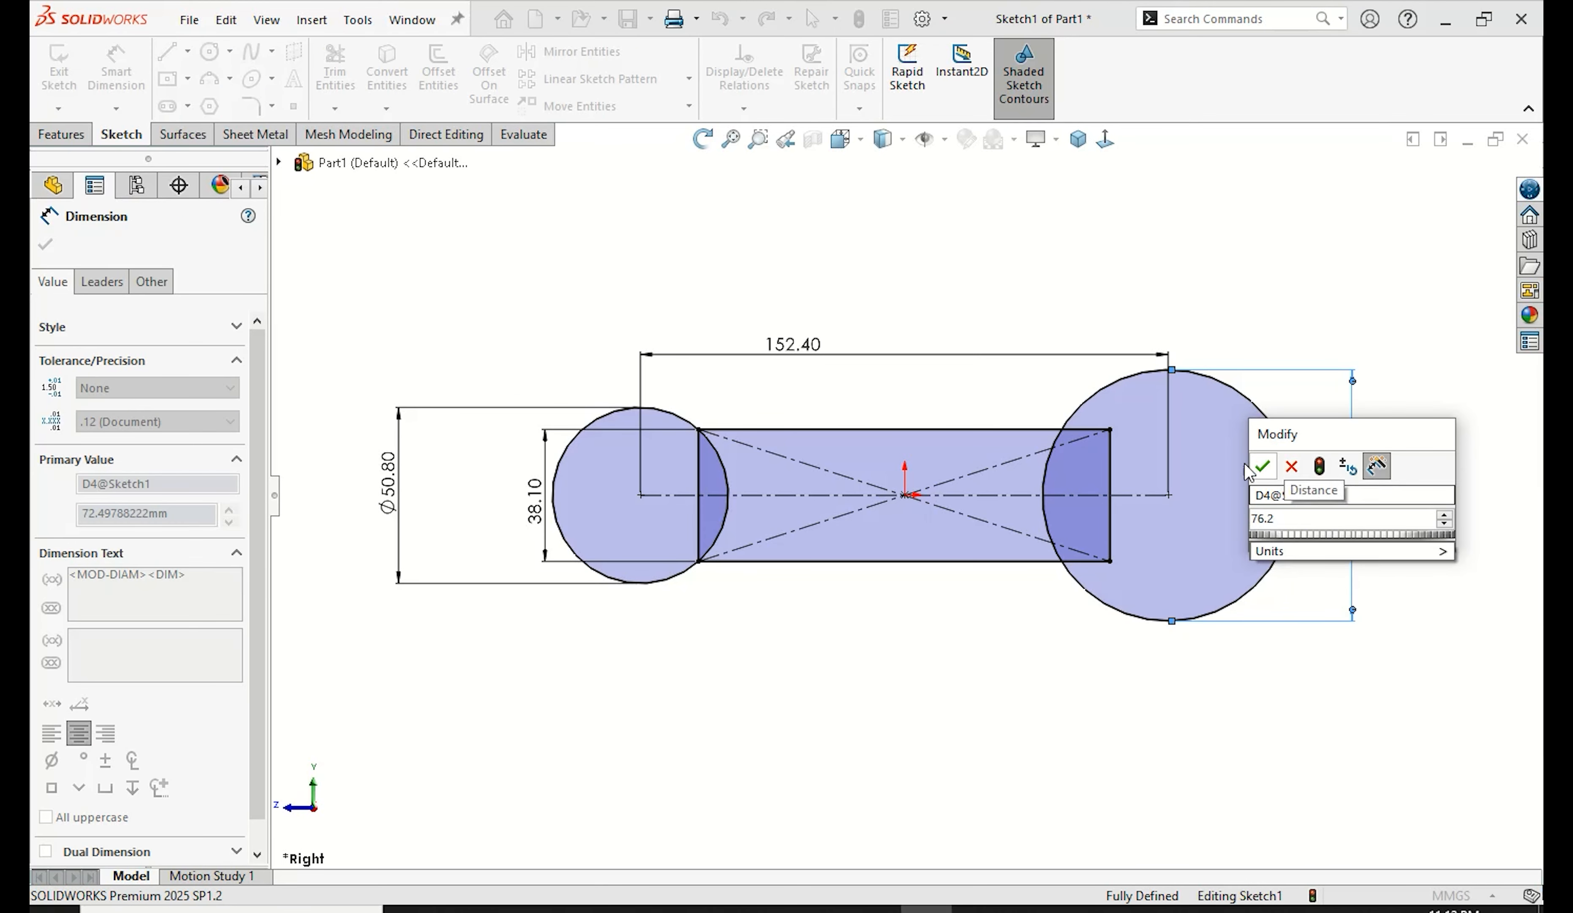
click(1263, 467)
click(47, 244)
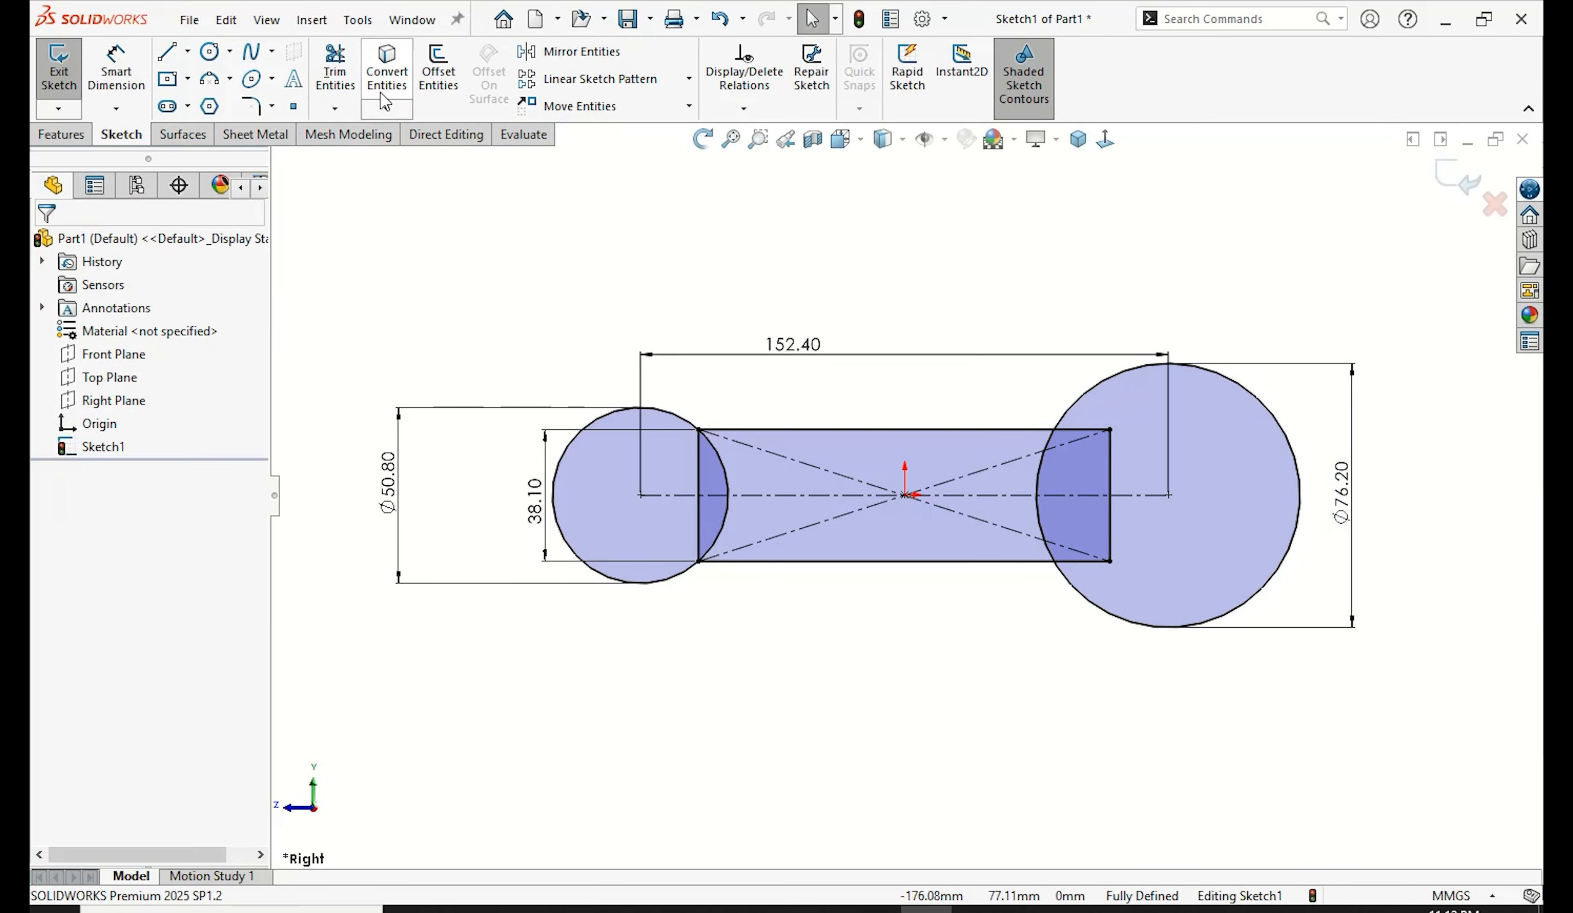
Step: Offset both circles outward by 12.7 mm
click(438, 69)
text(12)
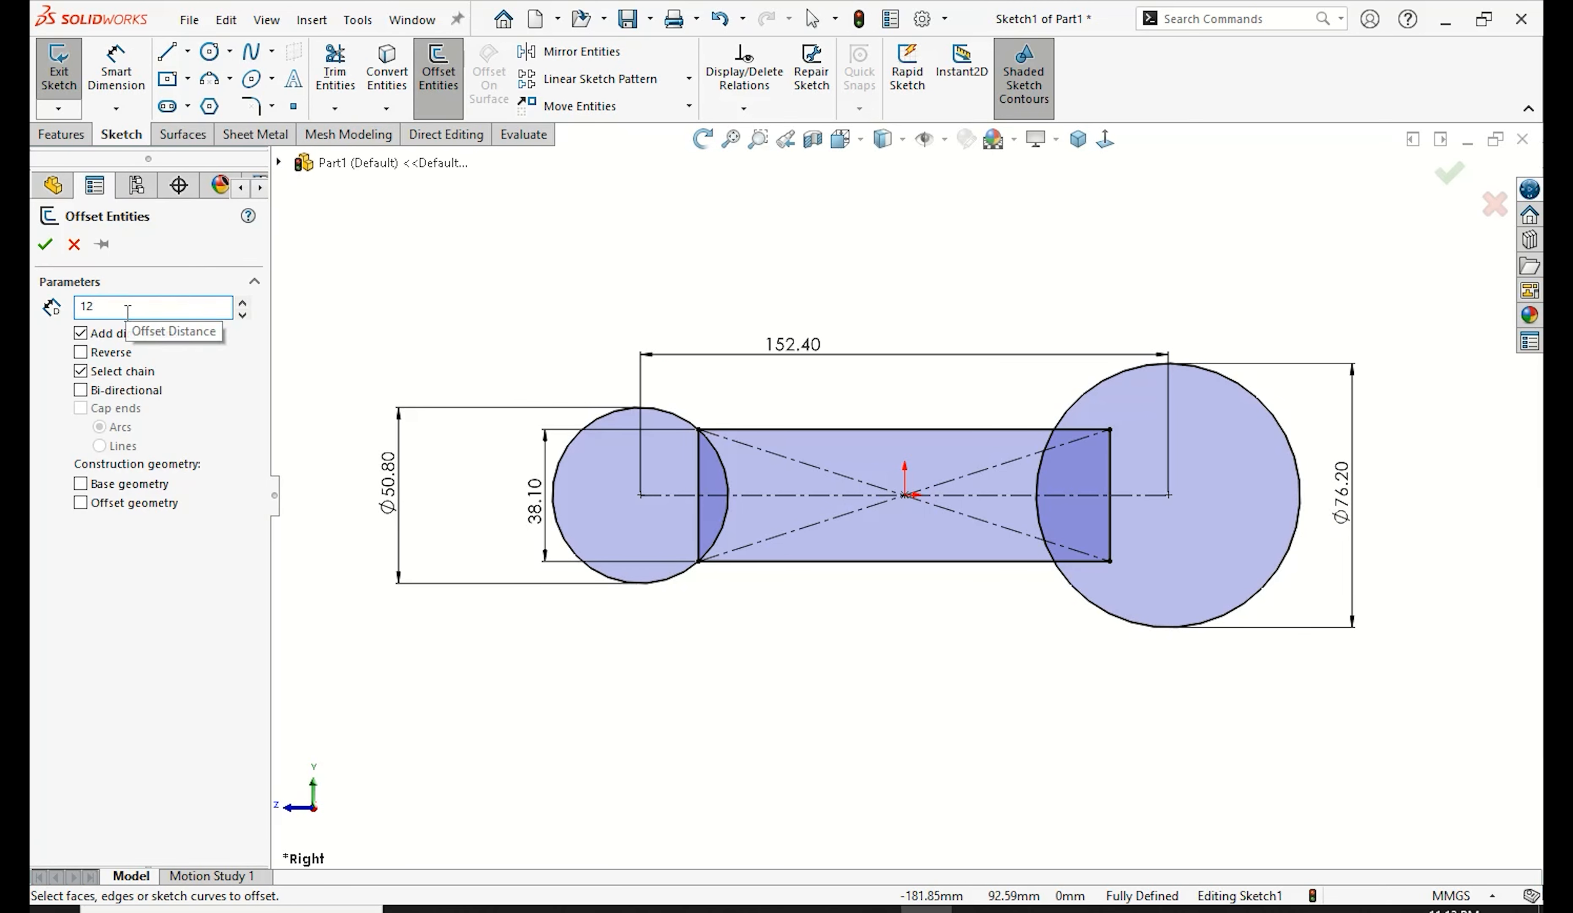
text(.7)
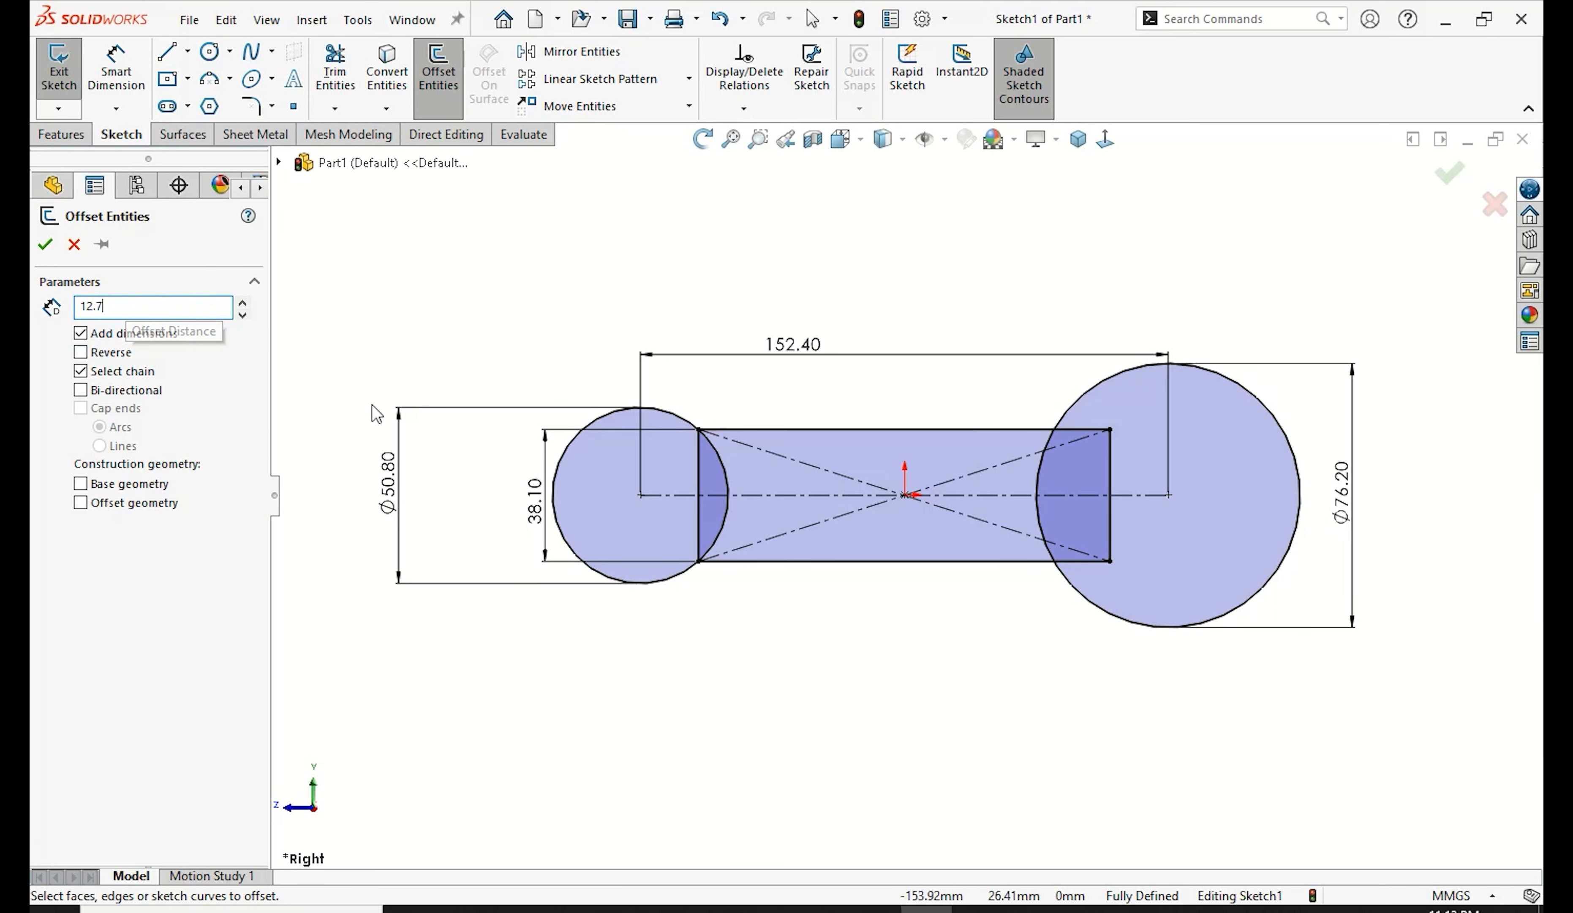
click(603, 417)
click(1084, 417)
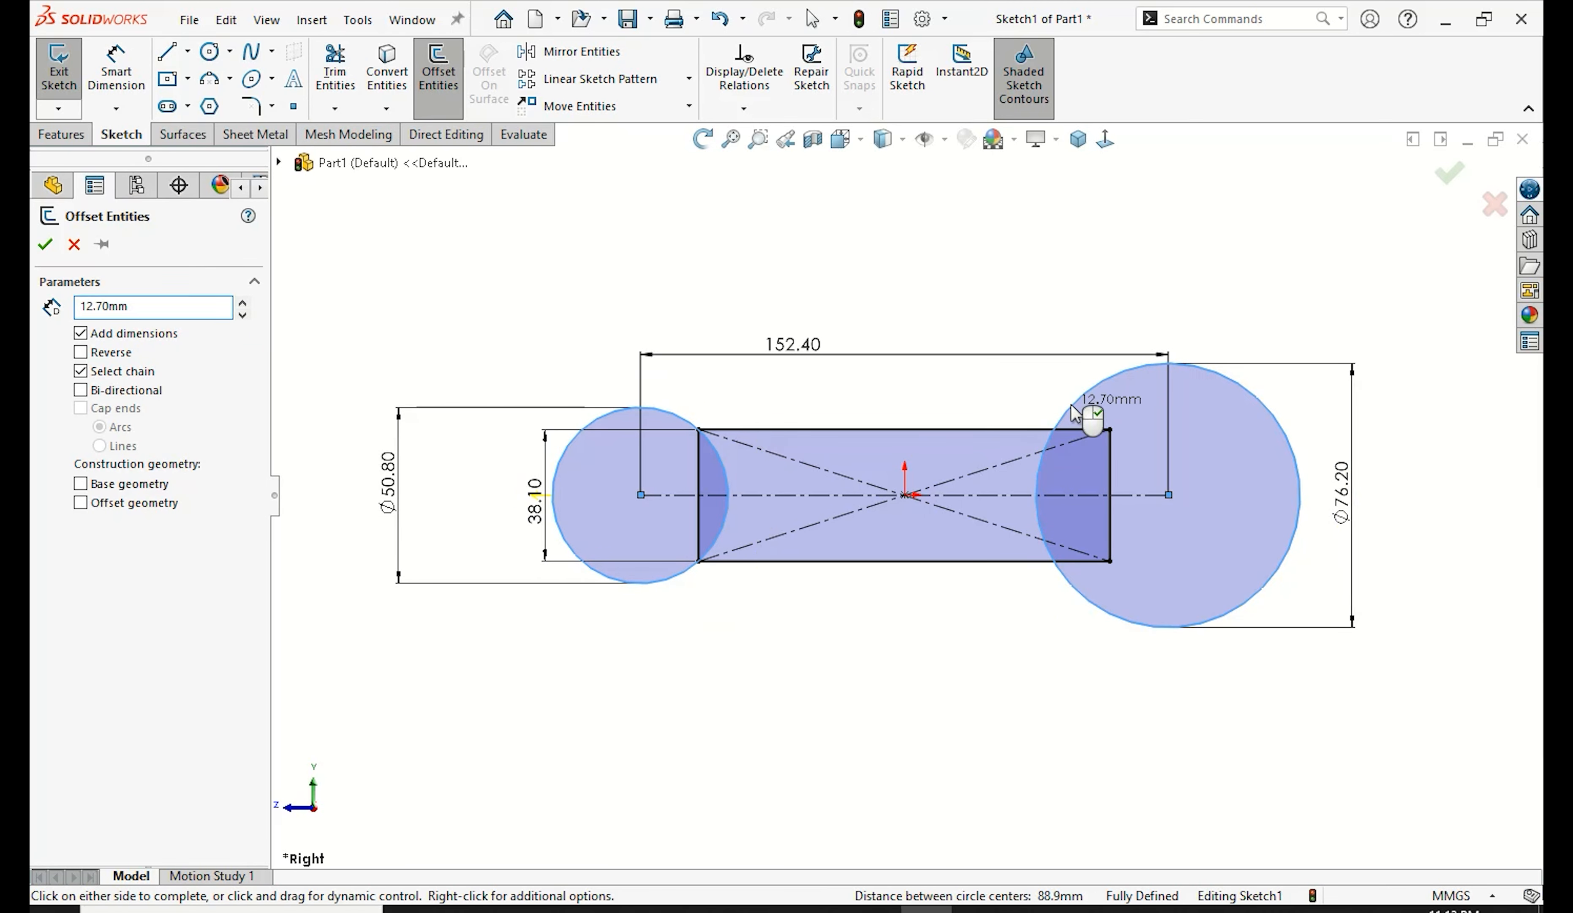
click(54, 246)
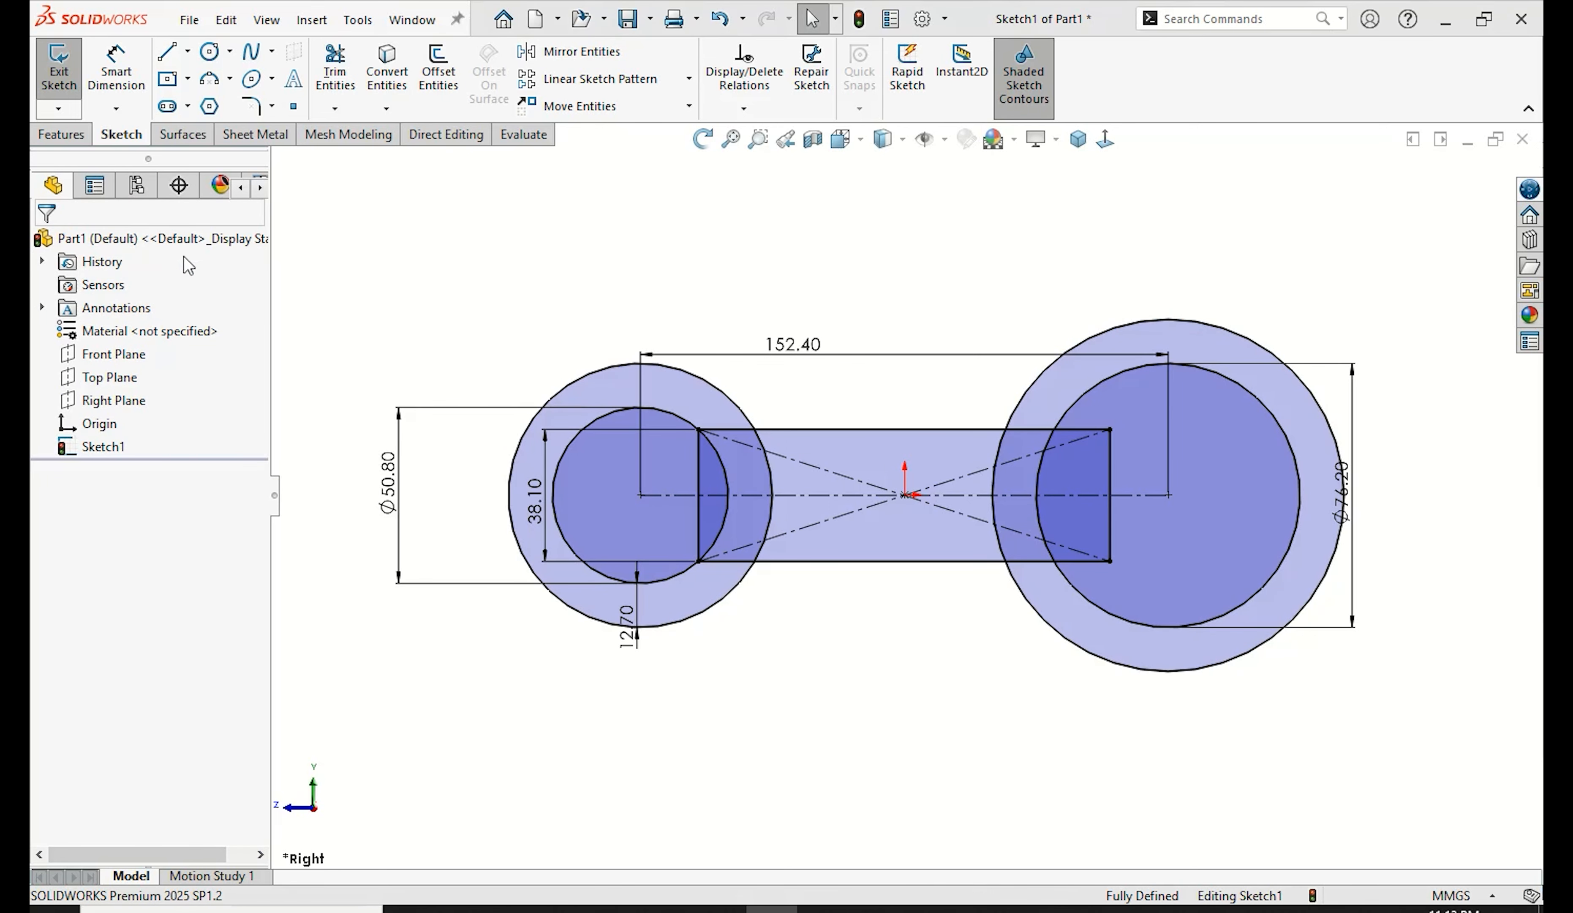
Step: Draw a vertical line across the right rings, from the top to the bottom of the outer circle
click(164, 54)
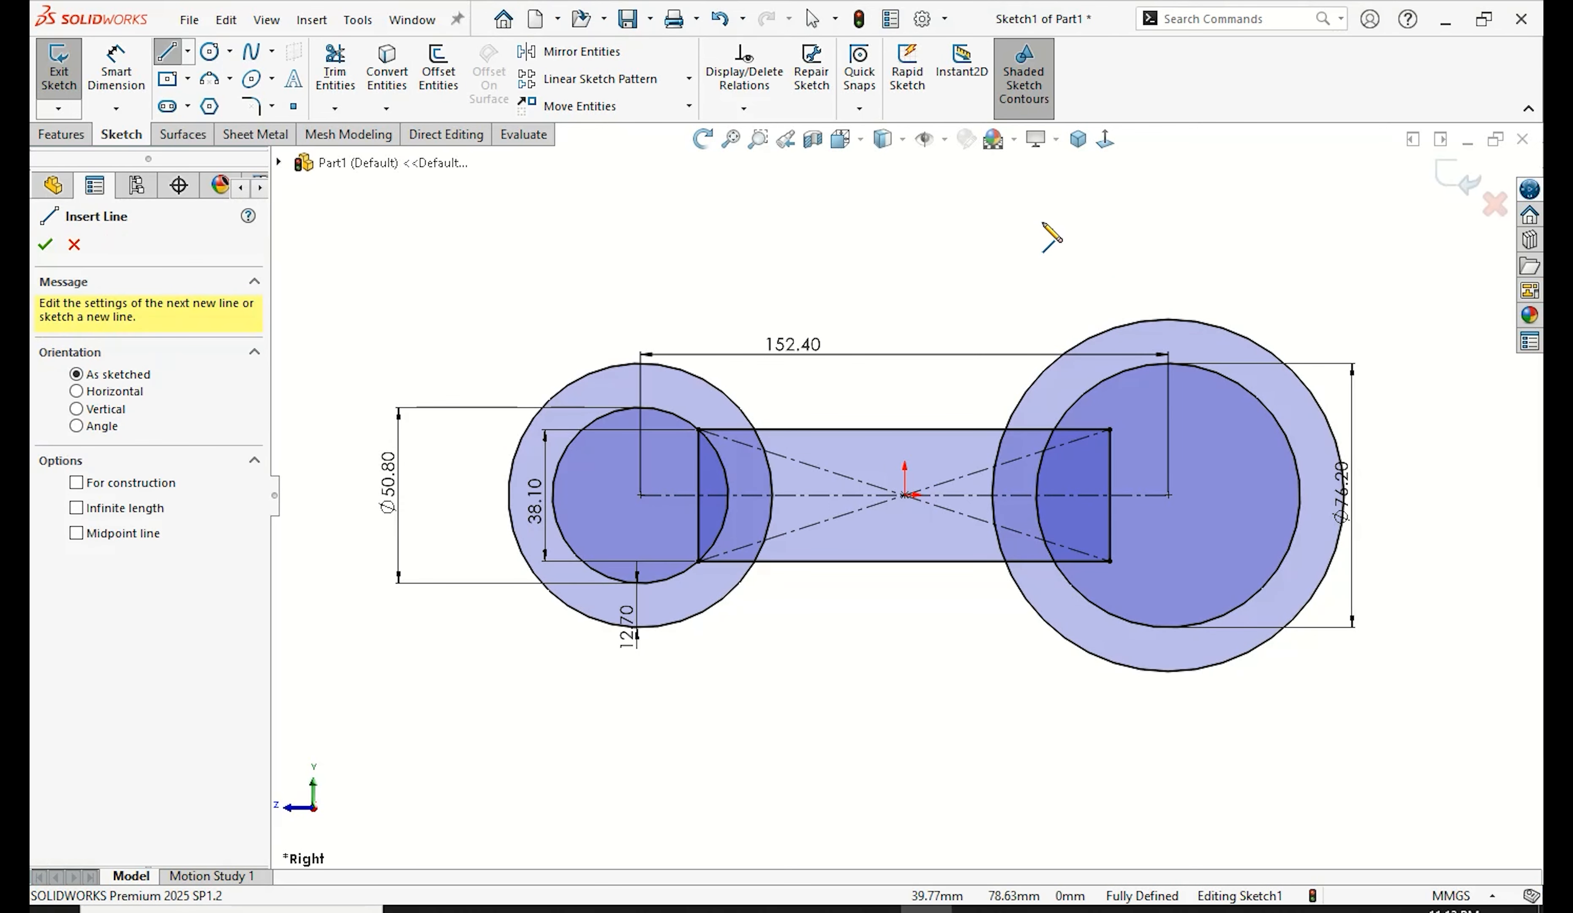
click(1169, 319)
click(1169, 670)
right_click(1170, 675)
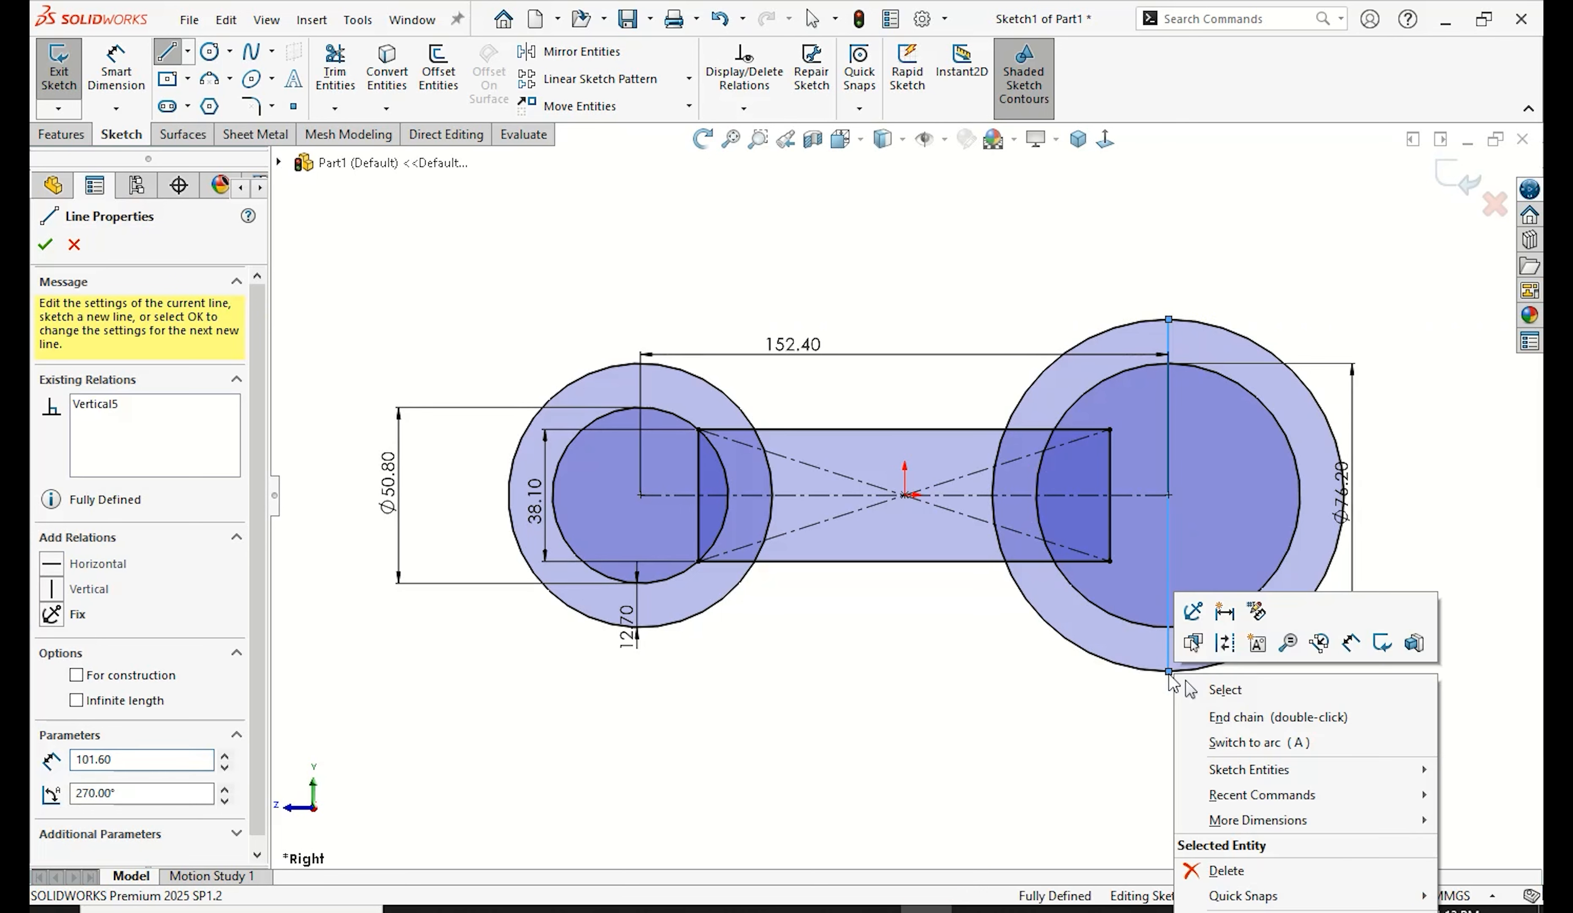
click(1224, 689)
Step: Trim away the right halves of both right circles and the vertical line segment inside the inner circle
click(335, 69)
mouse_move(1358, 335)
mouse_down()
mouse_move(1307, 432)
mouse_move(1201, 450)
mouse_move(1218, 502)
mouse_move(1187, 547)
mouse_up()
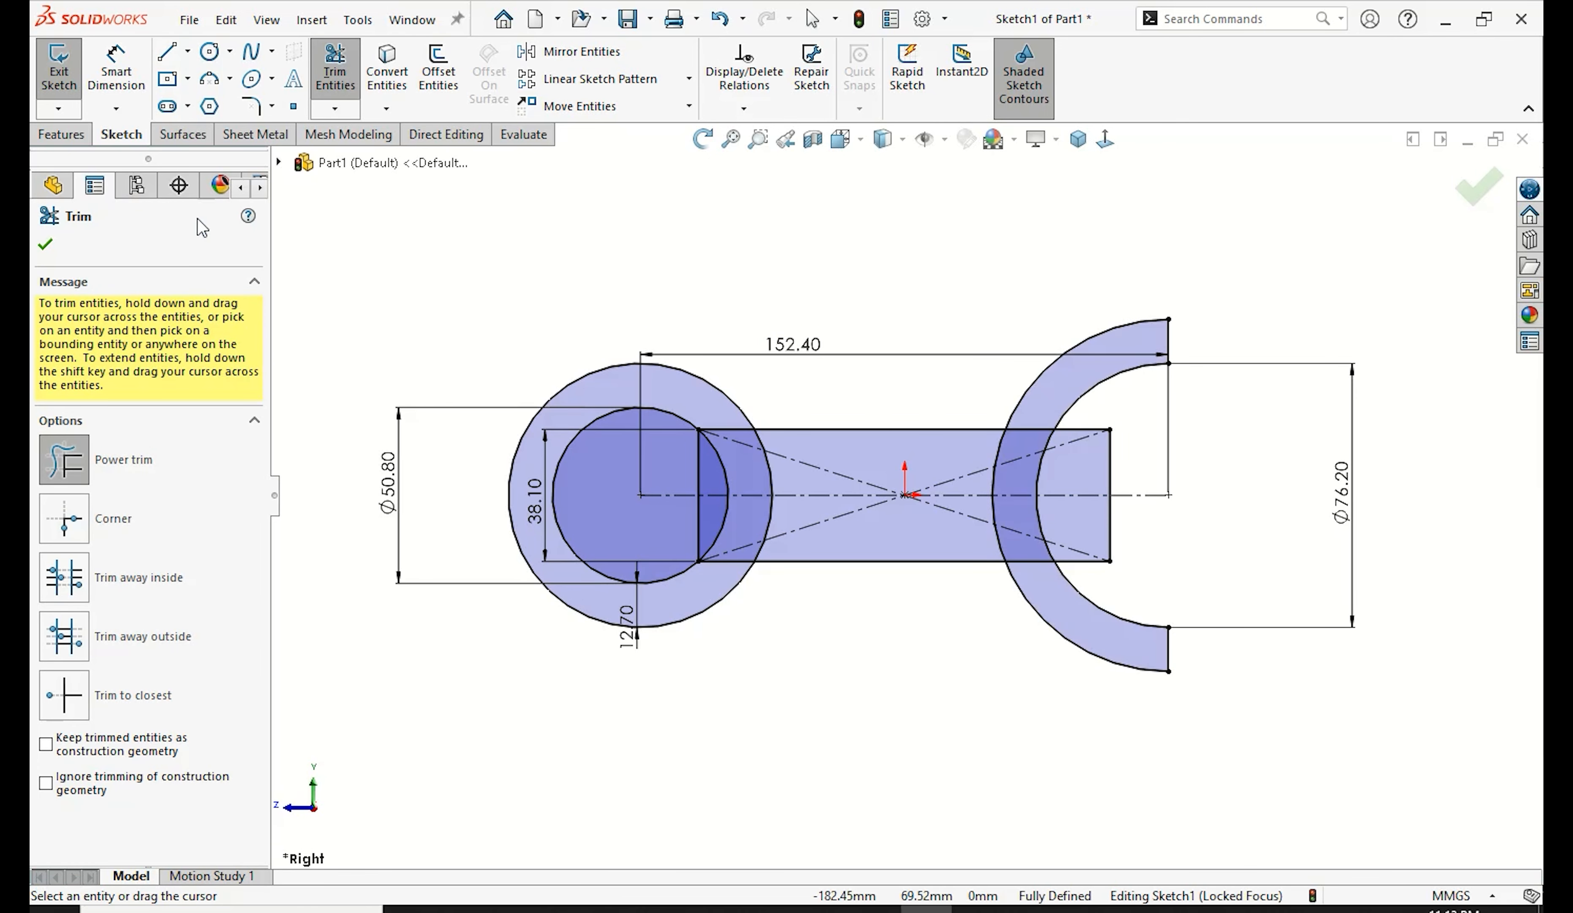
click(45, 244)
Step: Convert the rectangle's left vertical edge to construction geometry
click(707, 470)
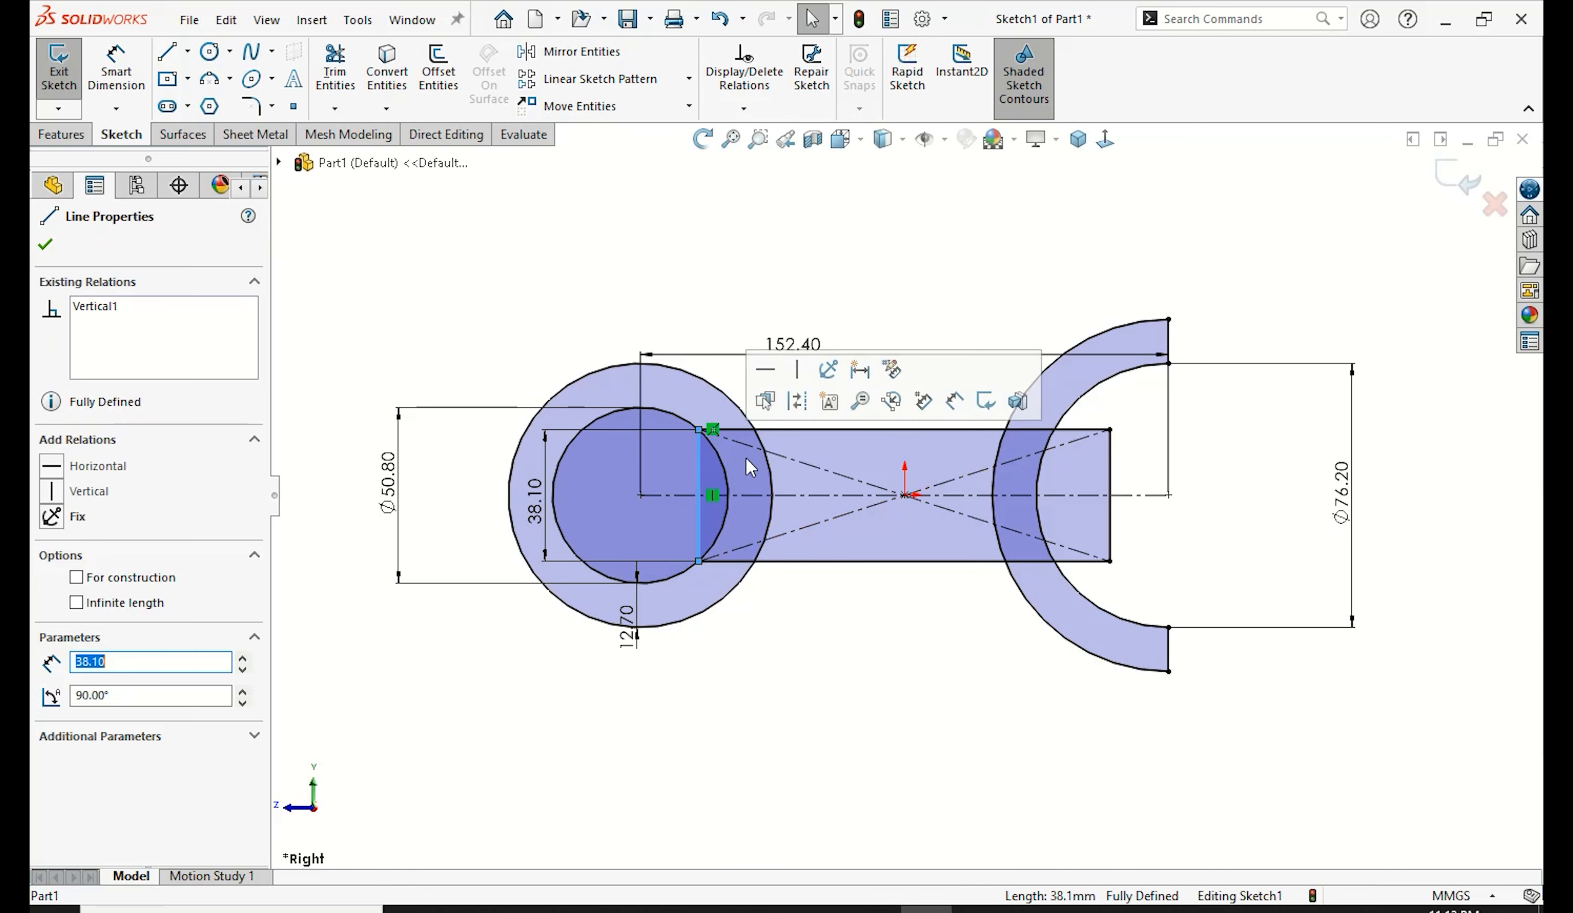
click(801, 416)
click(677, 260)
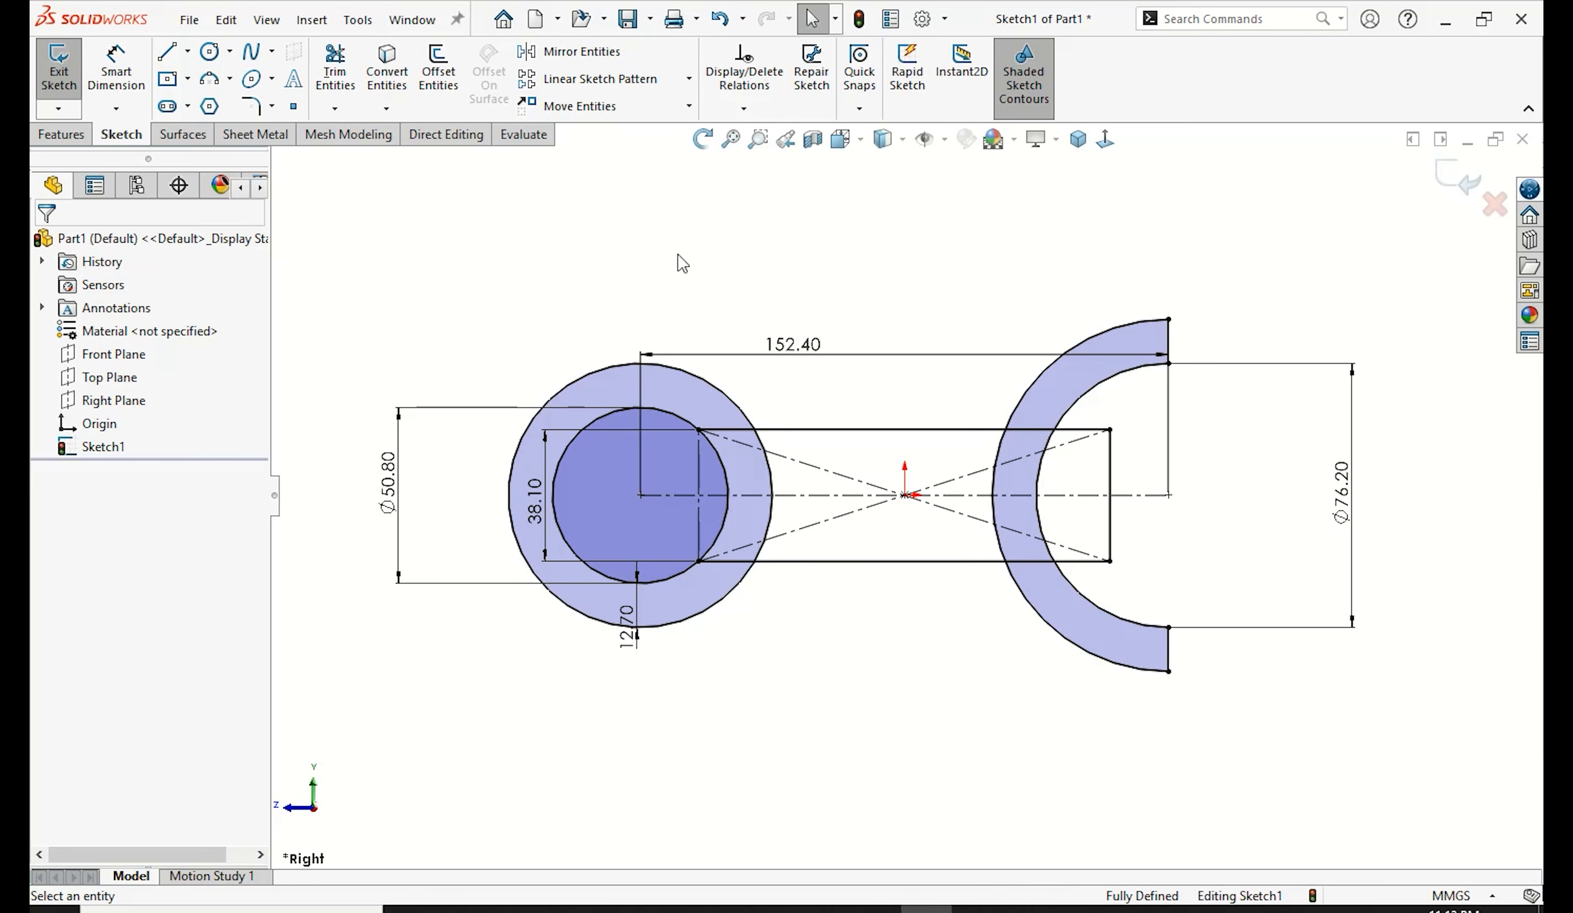
Step: Extrude the left ring, connecting bar and right half-ring regions by 24.13 mm with the Mid Plane condition, leaving the left bore open
click(39, 135)
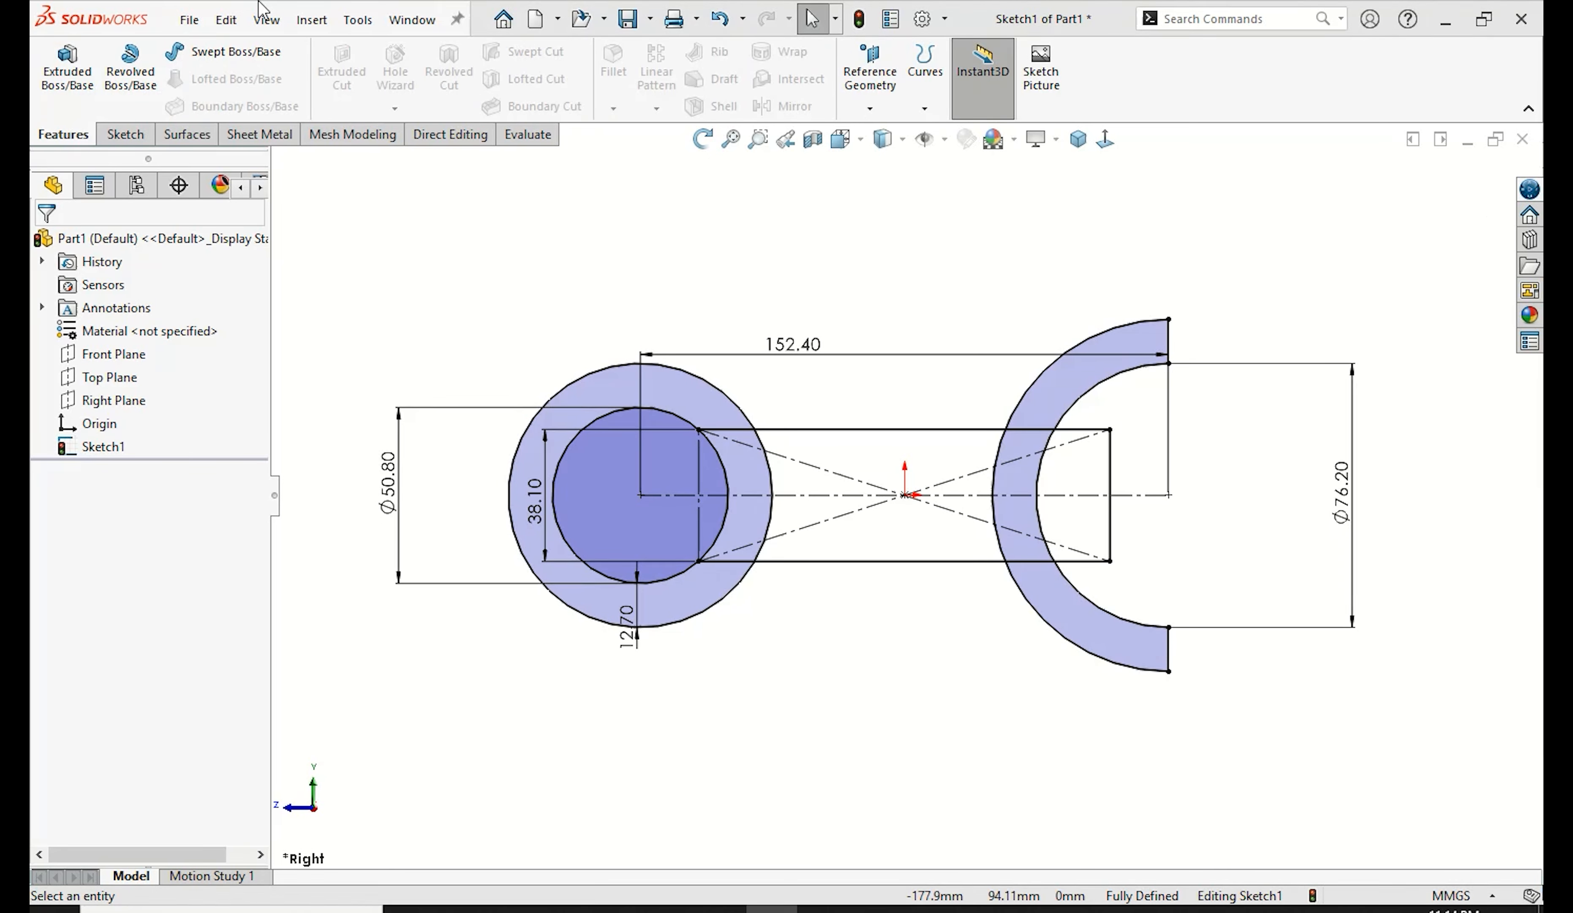
click(129, 134)
click(63, 134)
click(68, 69)
click(156, 371)
click(100, 458)
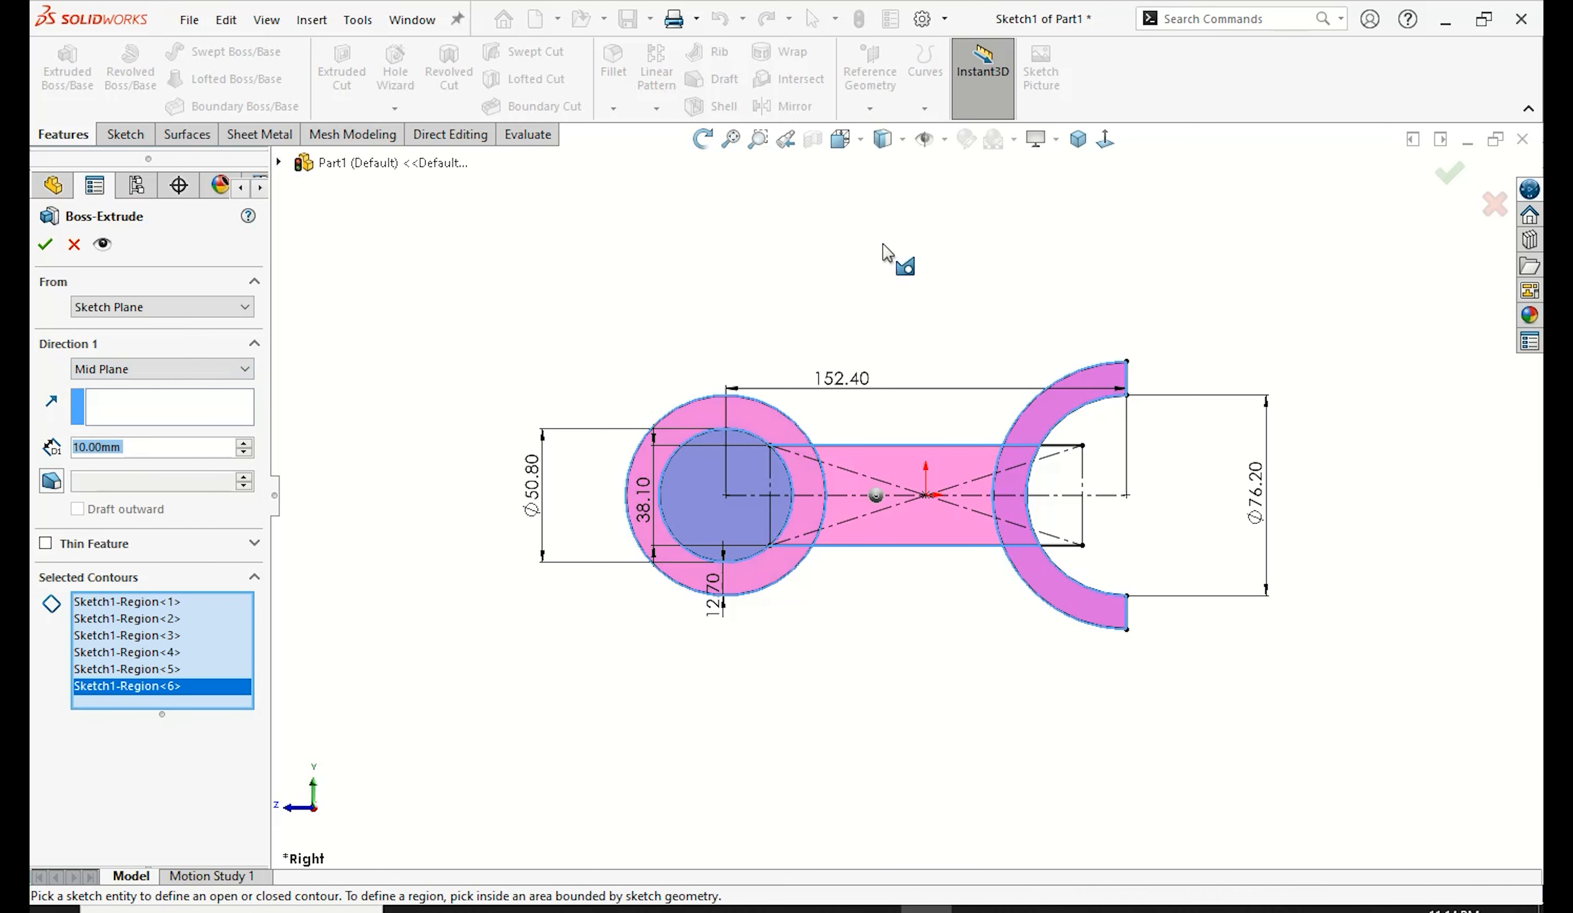
click(1079, 139)
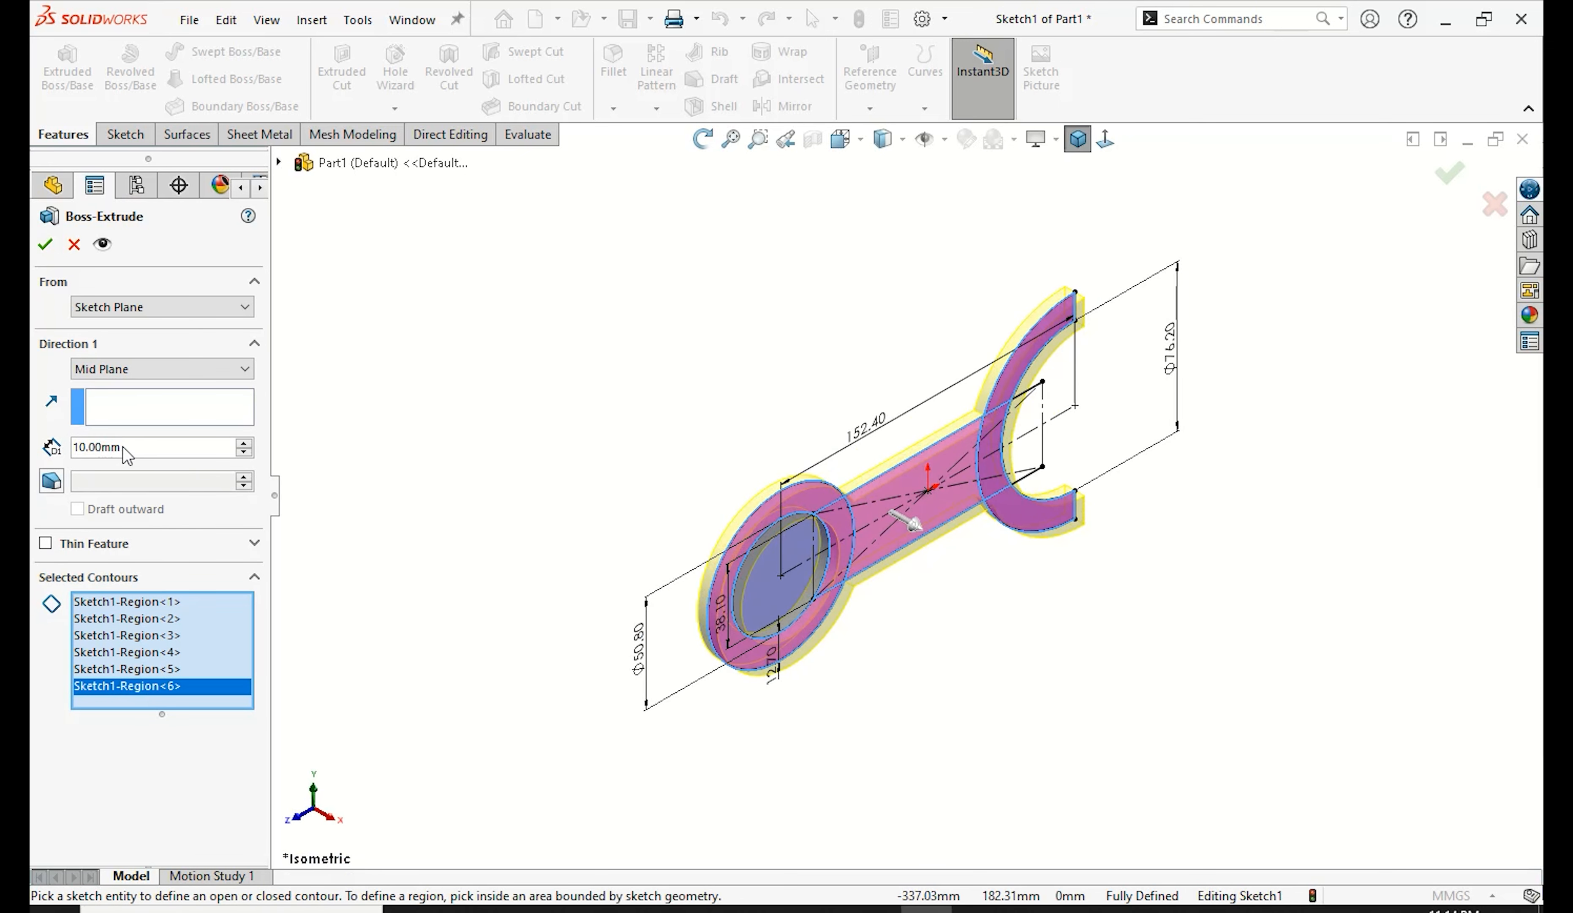
drag(137, 447, 63, 452)
text(24.1)
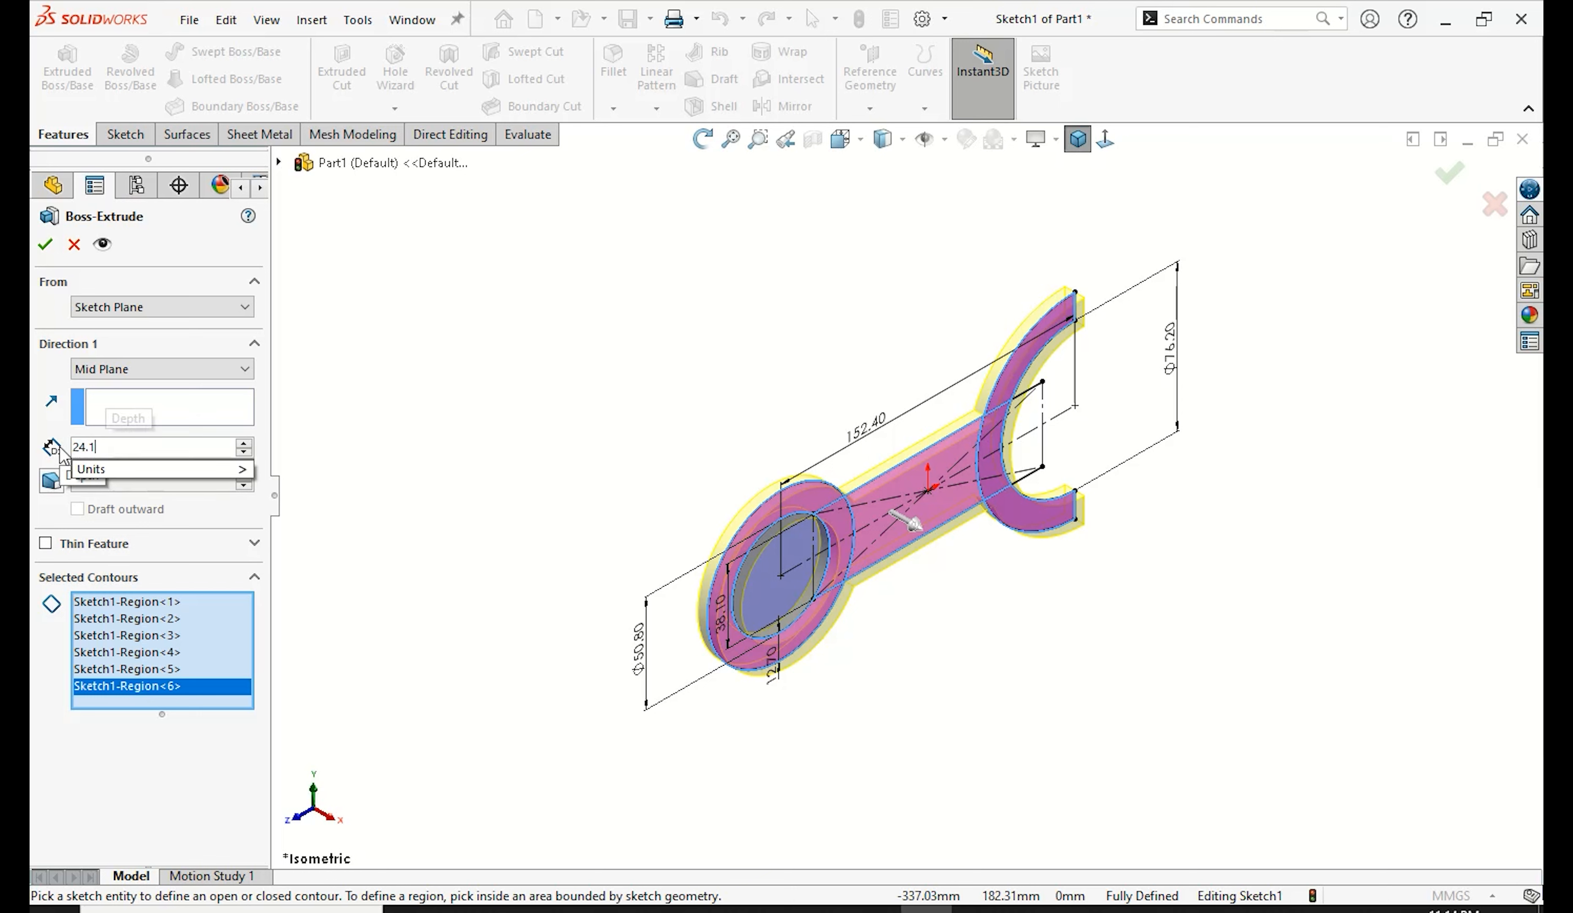
key(Return)
key(Return)
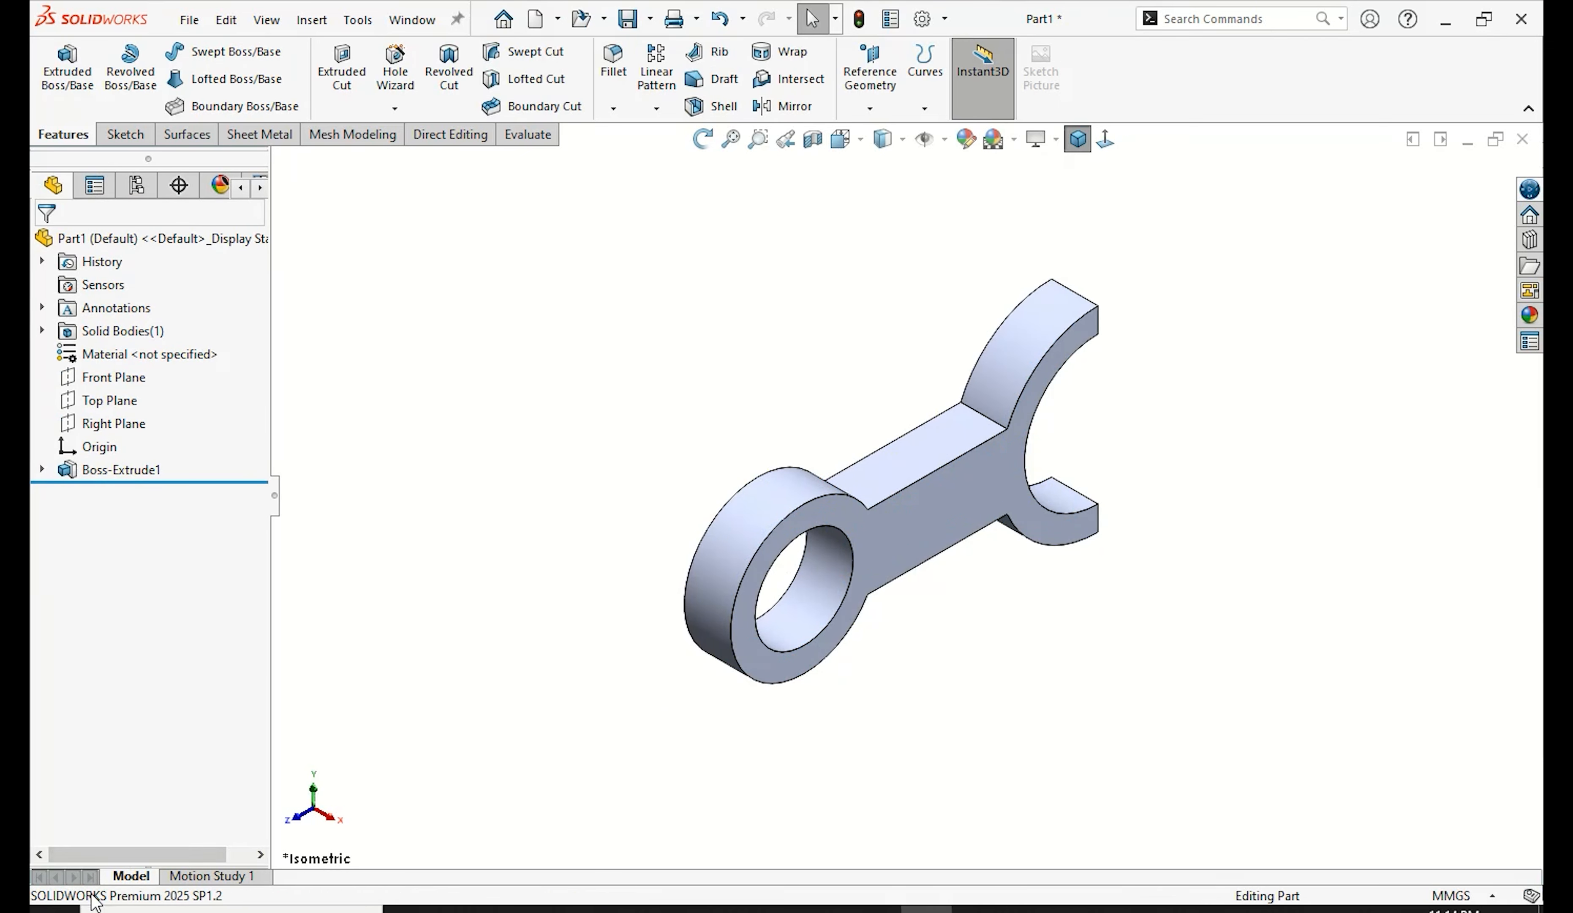
Step: Show the profile sketch contained in the first extrusion
click(41, 470)
click(119, 493)
click(127, 456)
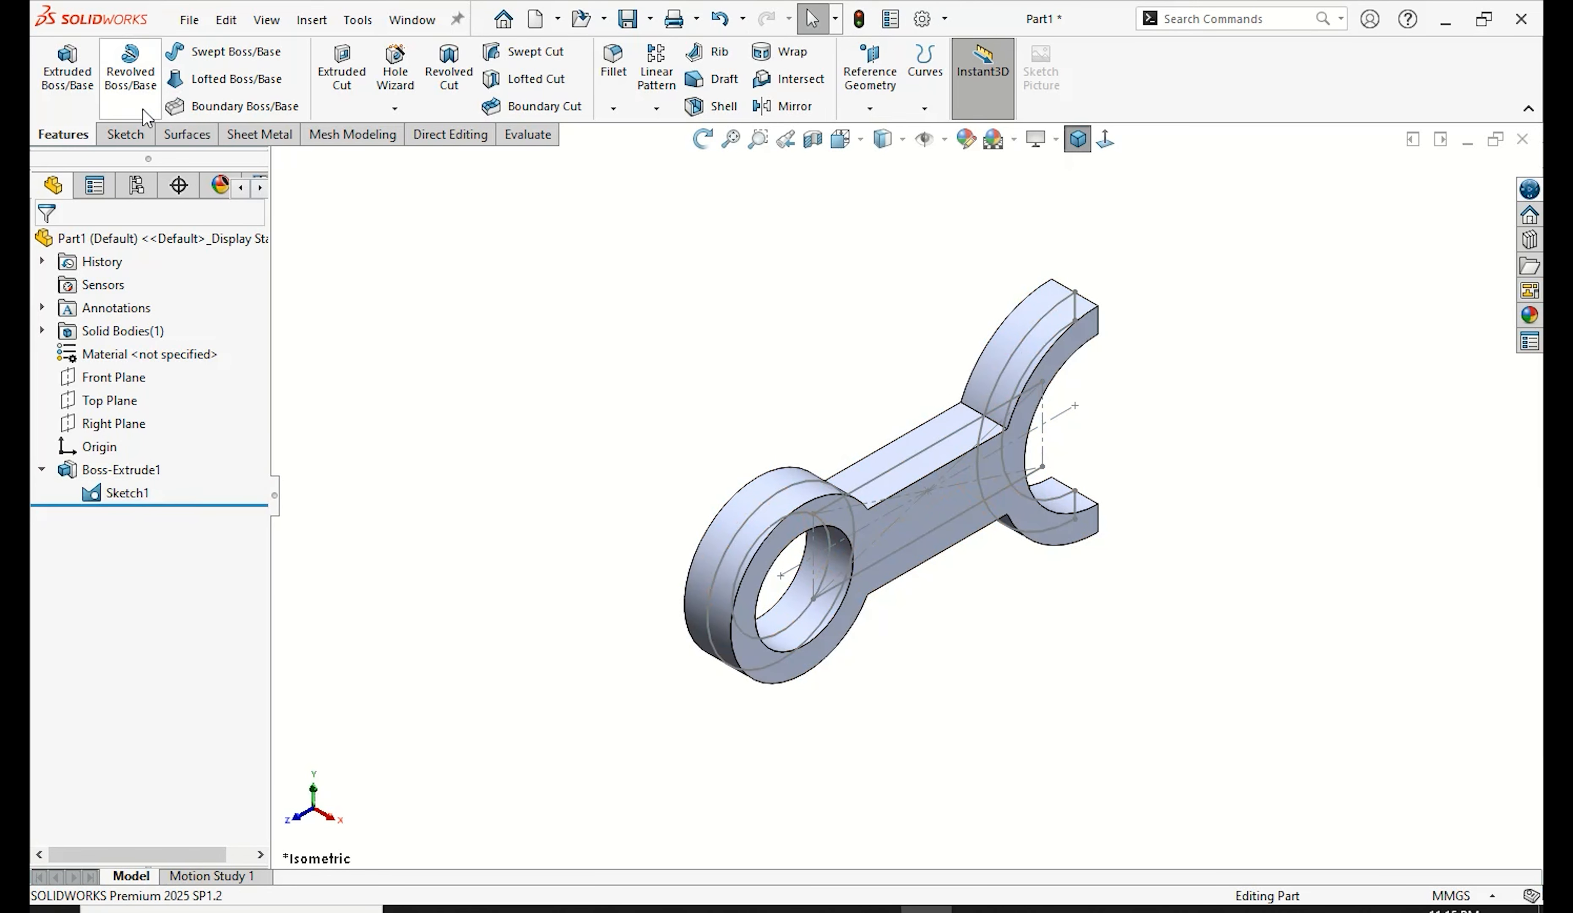
Step: Extrude the ring between the two left circles by 31.75 mm, Mid Plane, reusing the profile sketch and merging the result
click(68, 68)
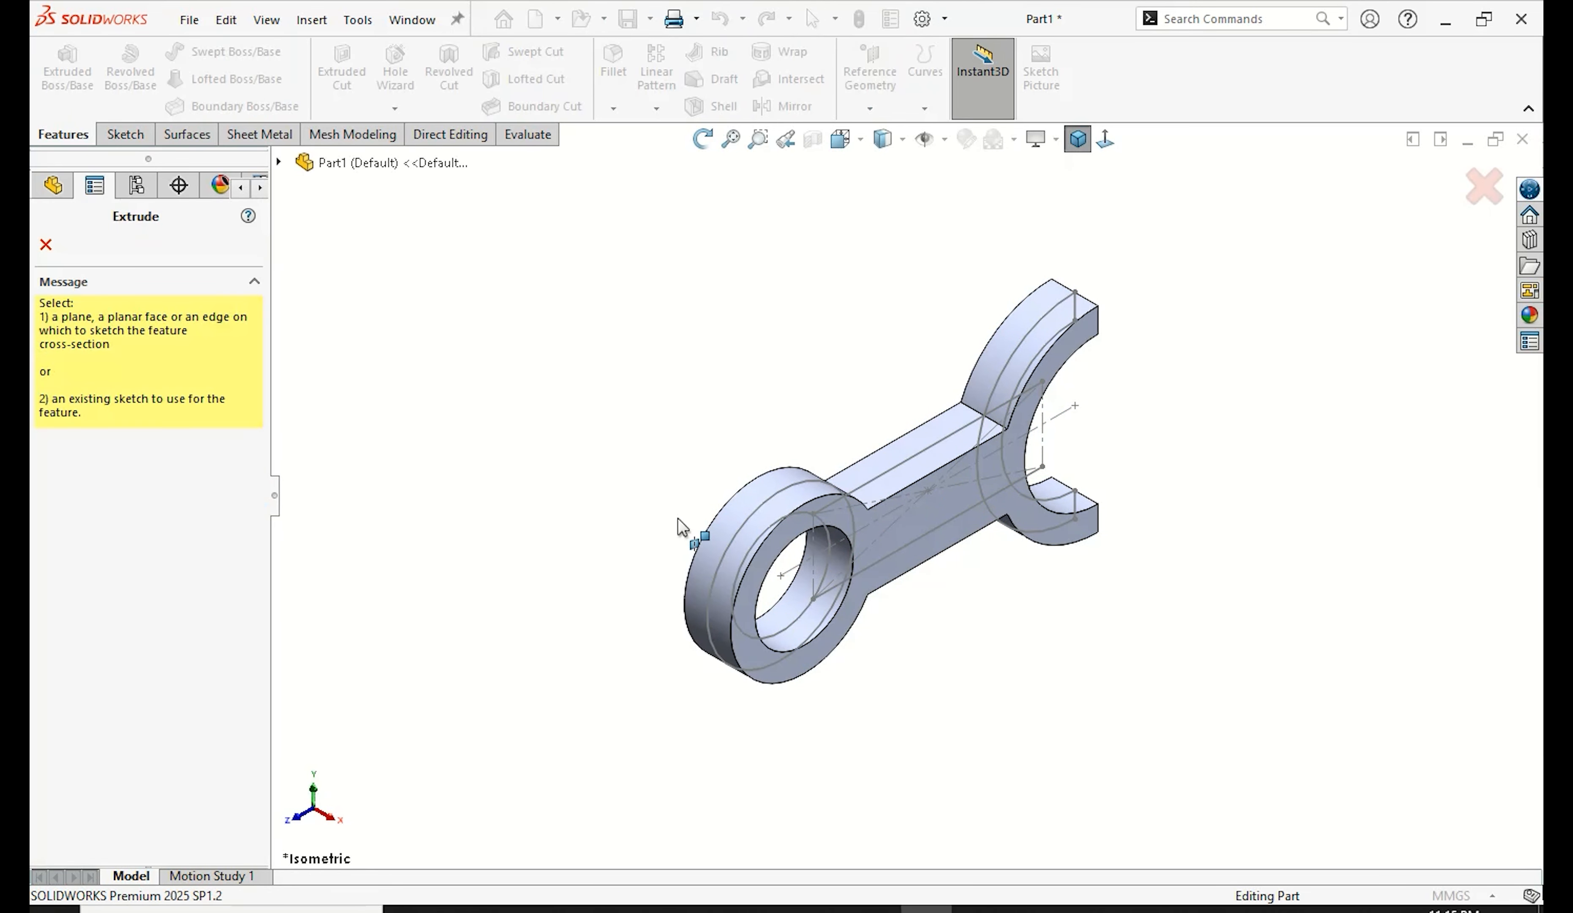
click(732, 578)
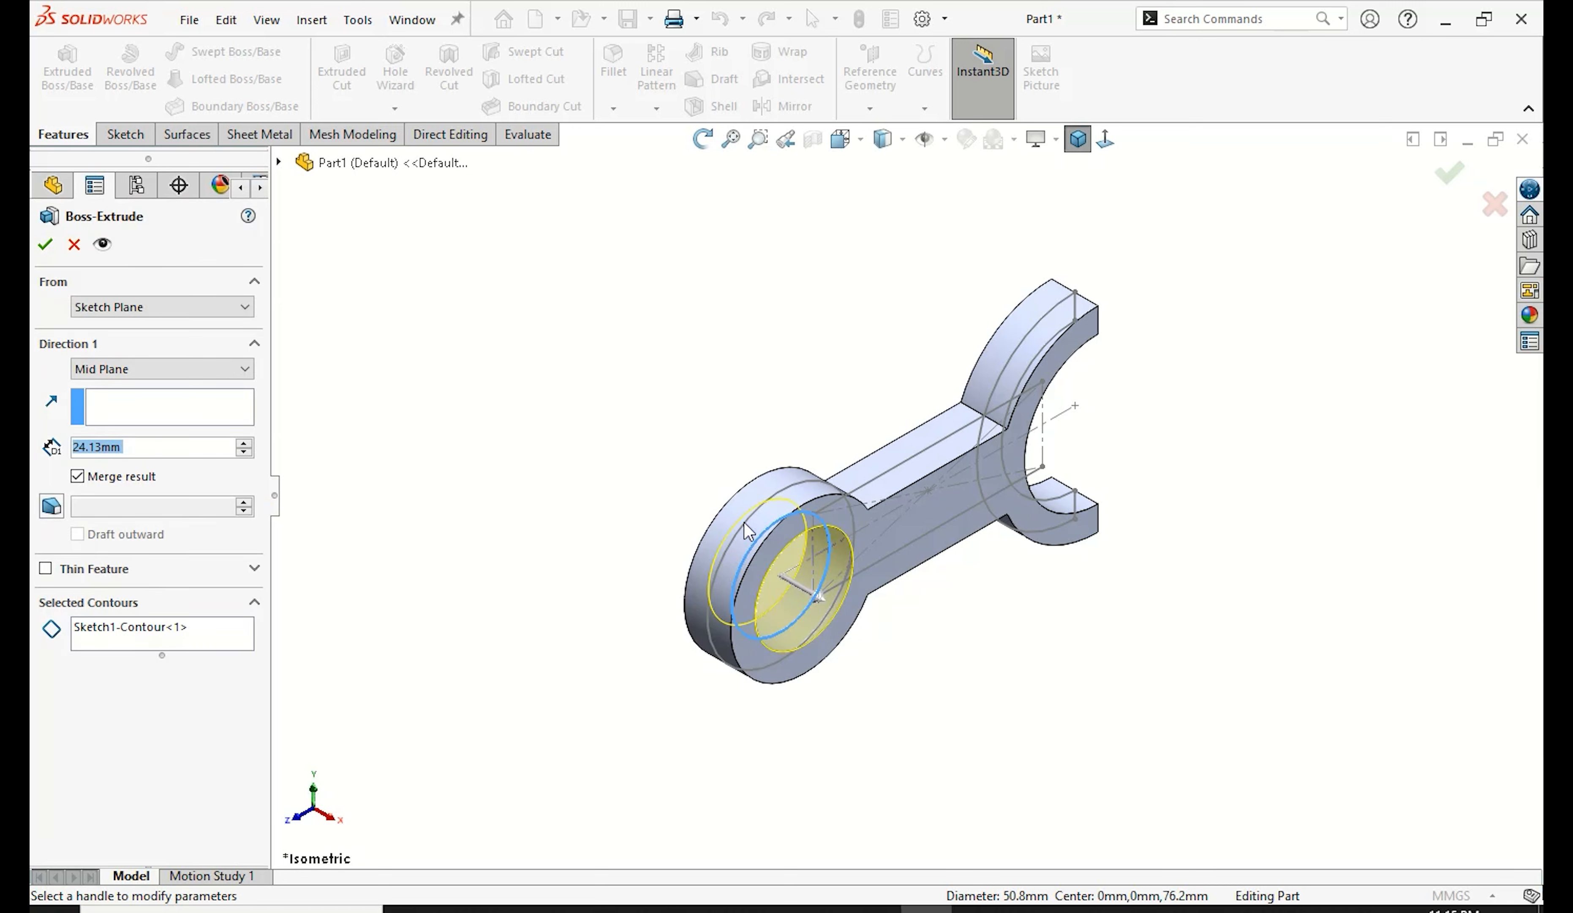
click(703, 138)
drag(674, 341, 613, 263)
click(703, 139)
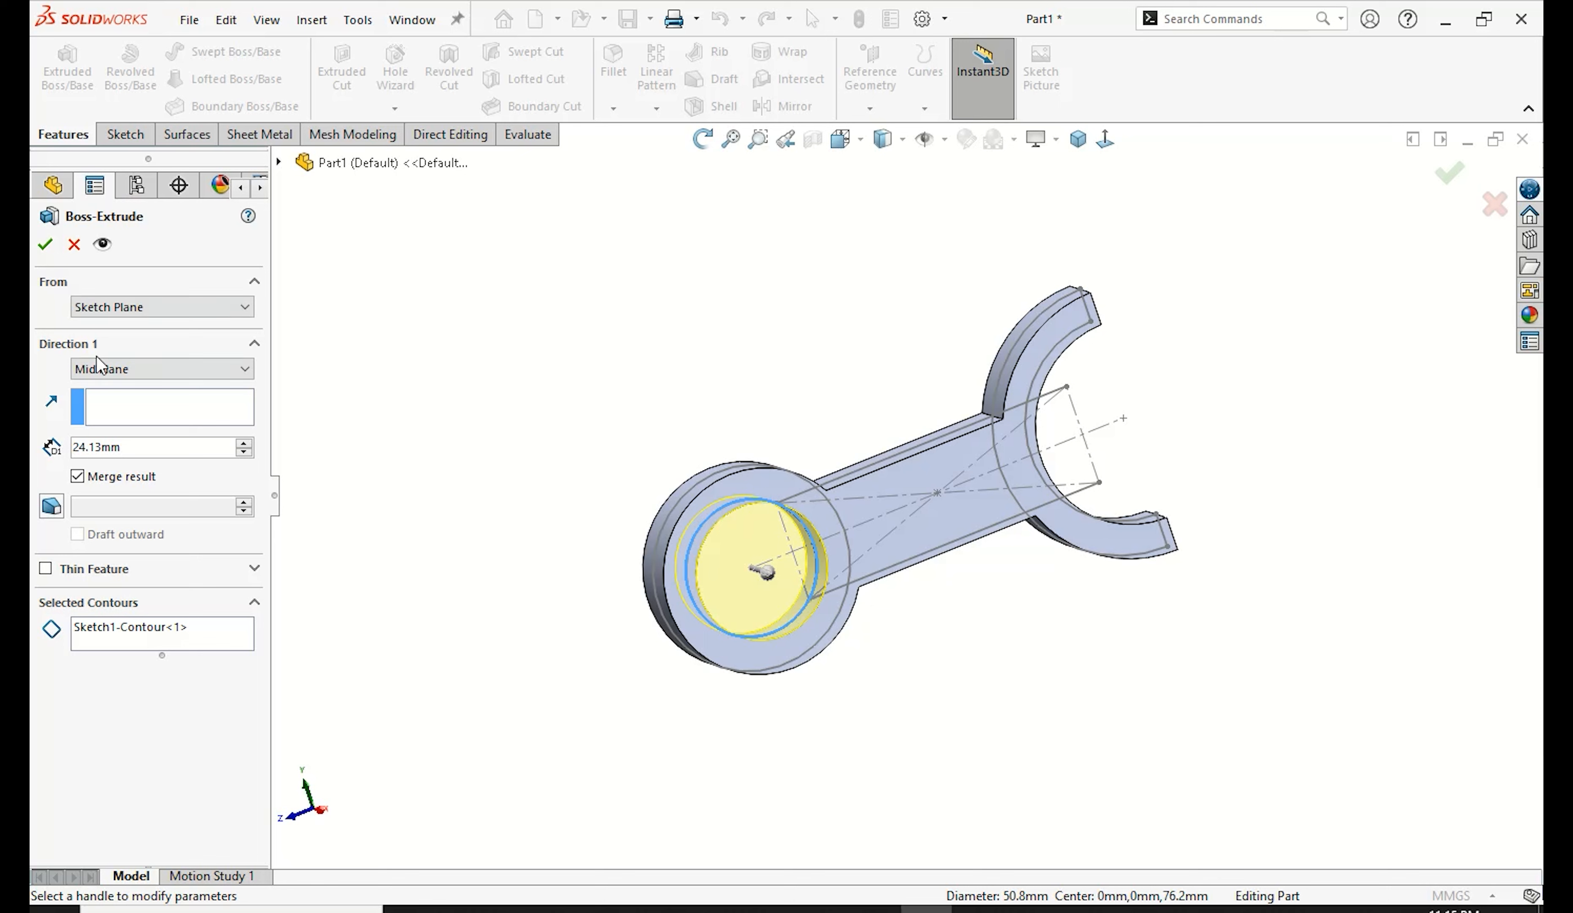
right_click(131, 636)
click(301, 645)
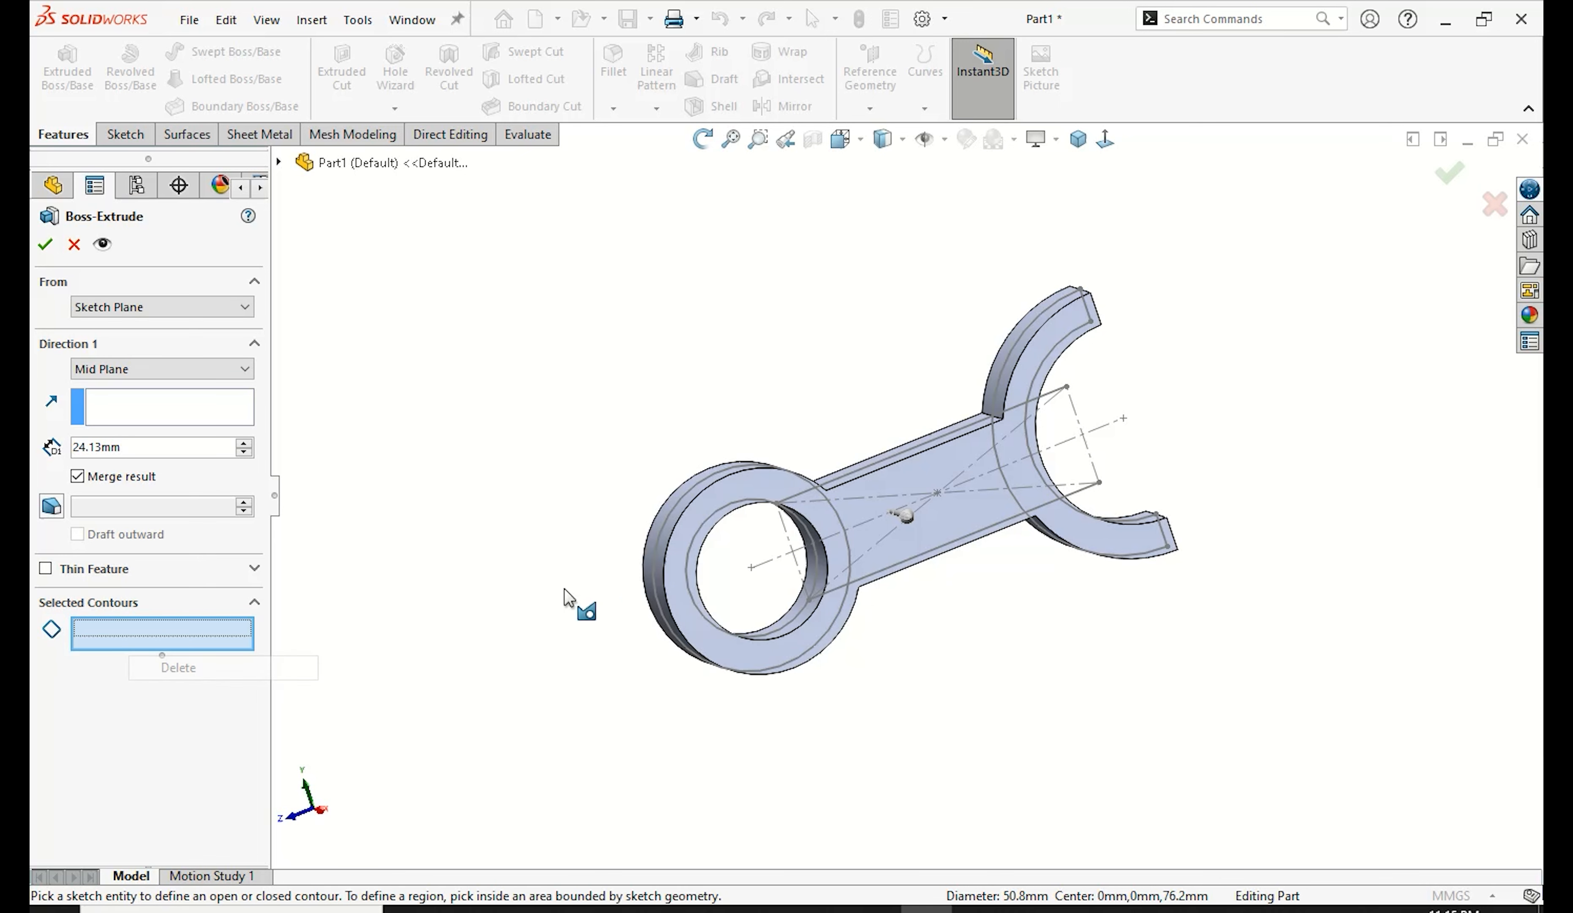
click(675, 573)
click(690, 574)
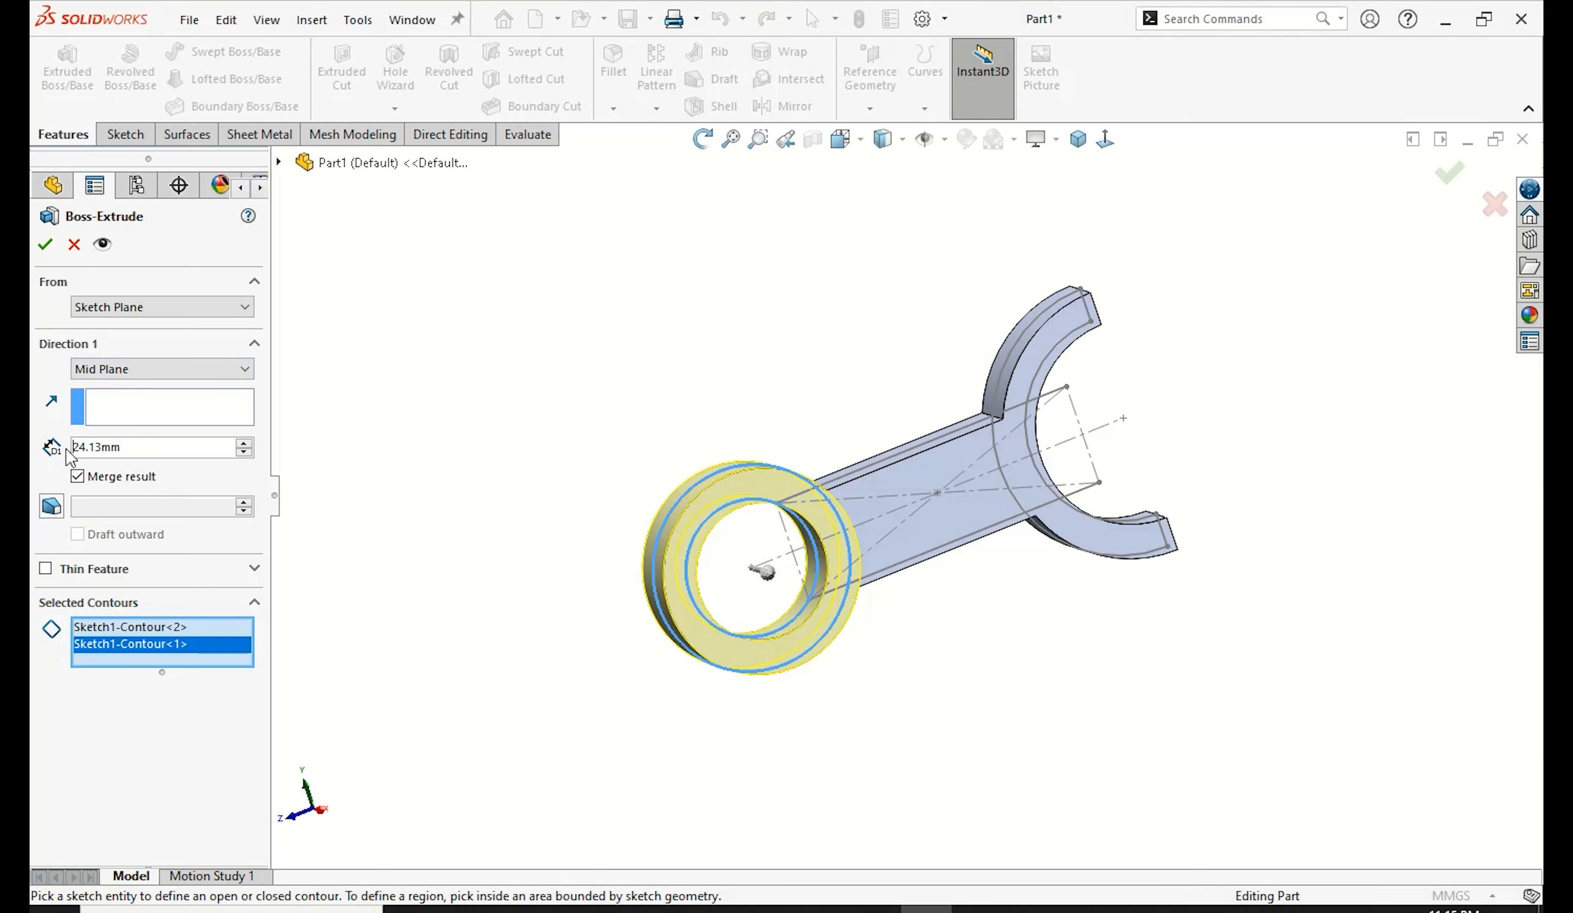
text(31.75)
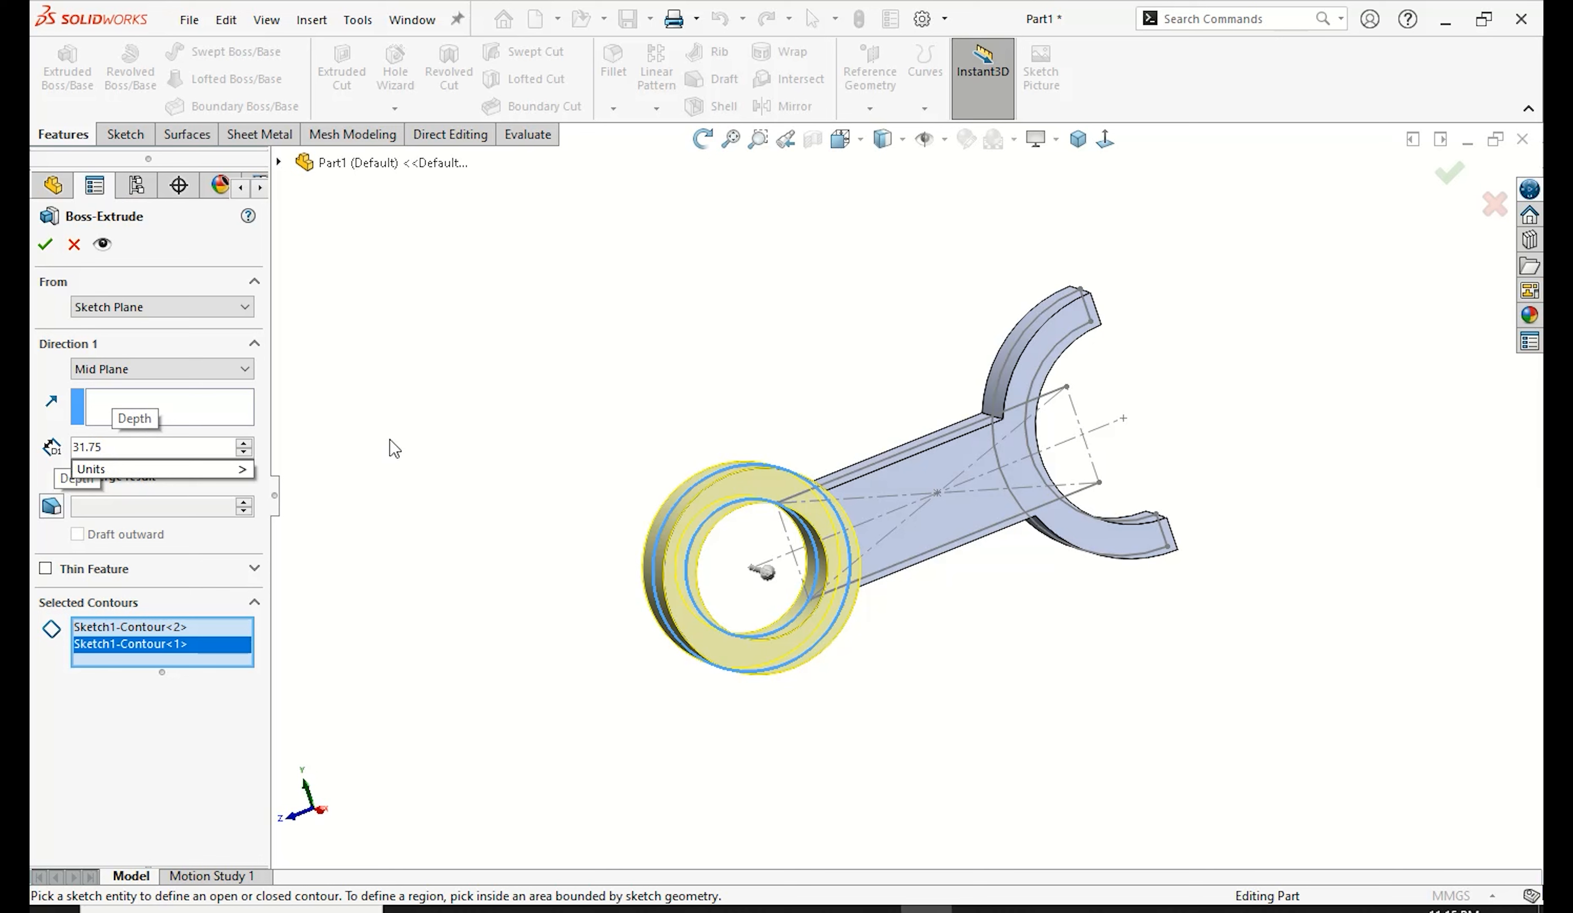
key(Return)
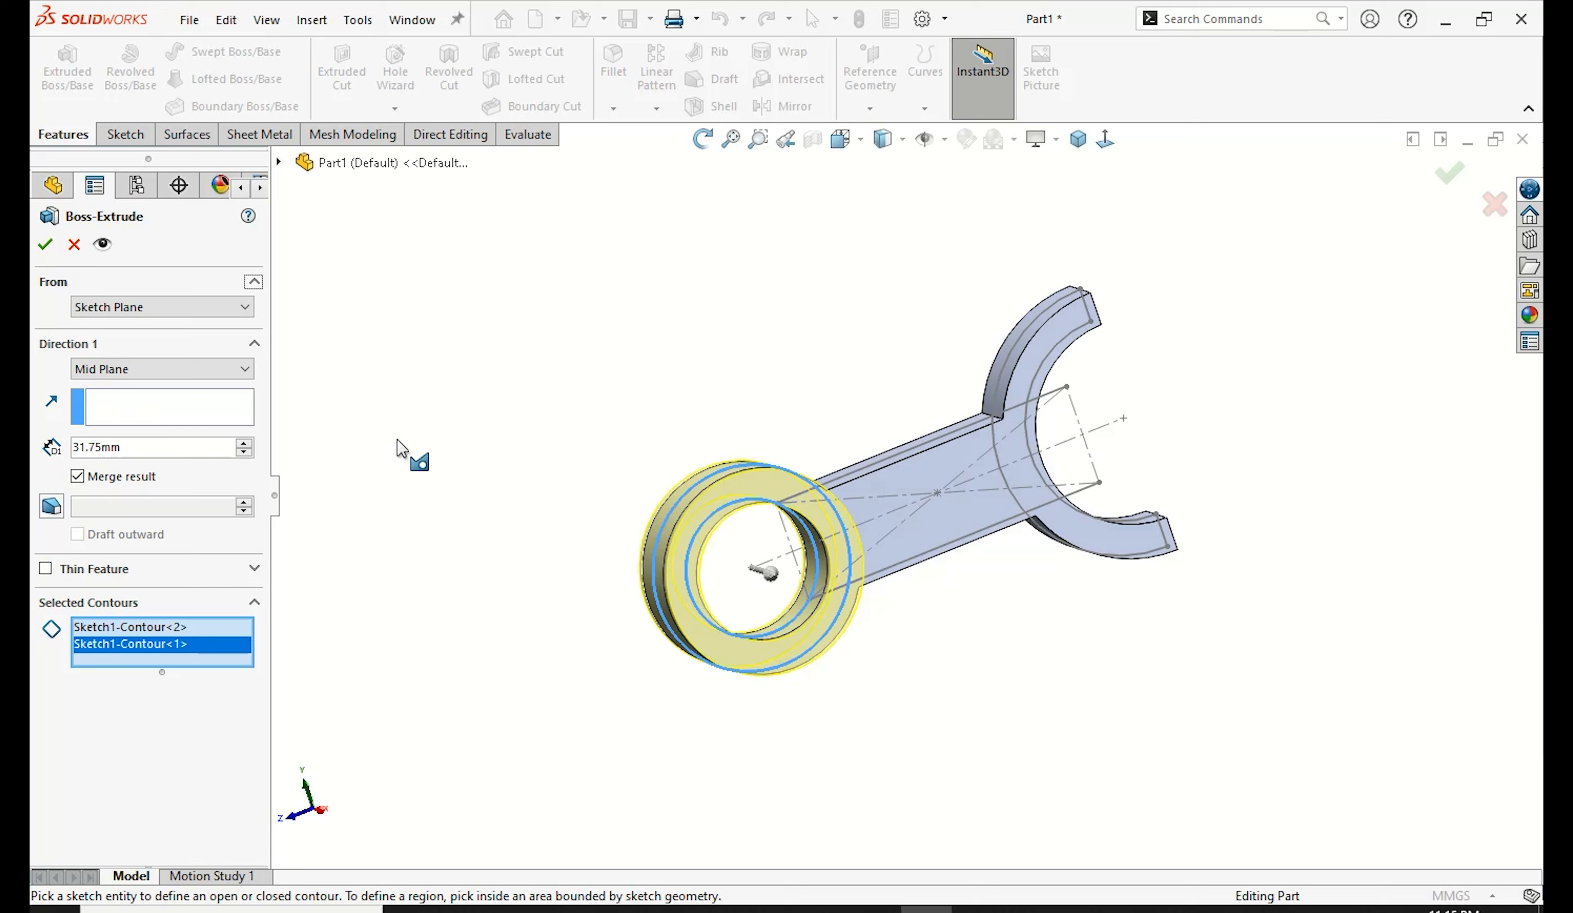
click(44, 243)
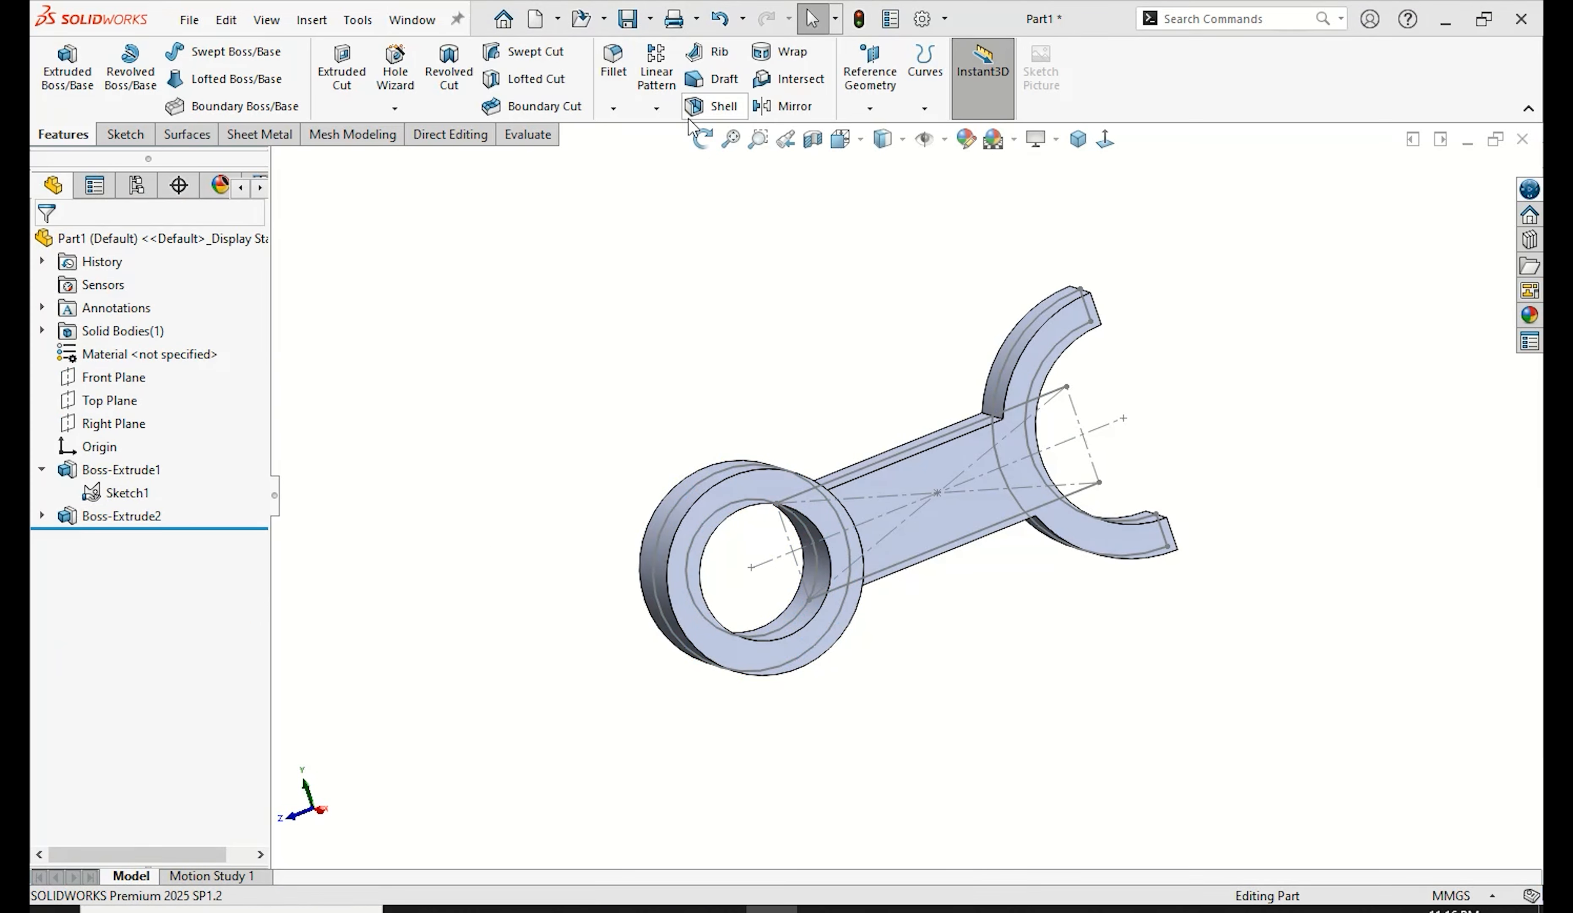
Step: Start a new sketch on the end face of the half-ring's lower arm
click(701, 139)
drag(692, 210, 563, 301)
click(701, 139)
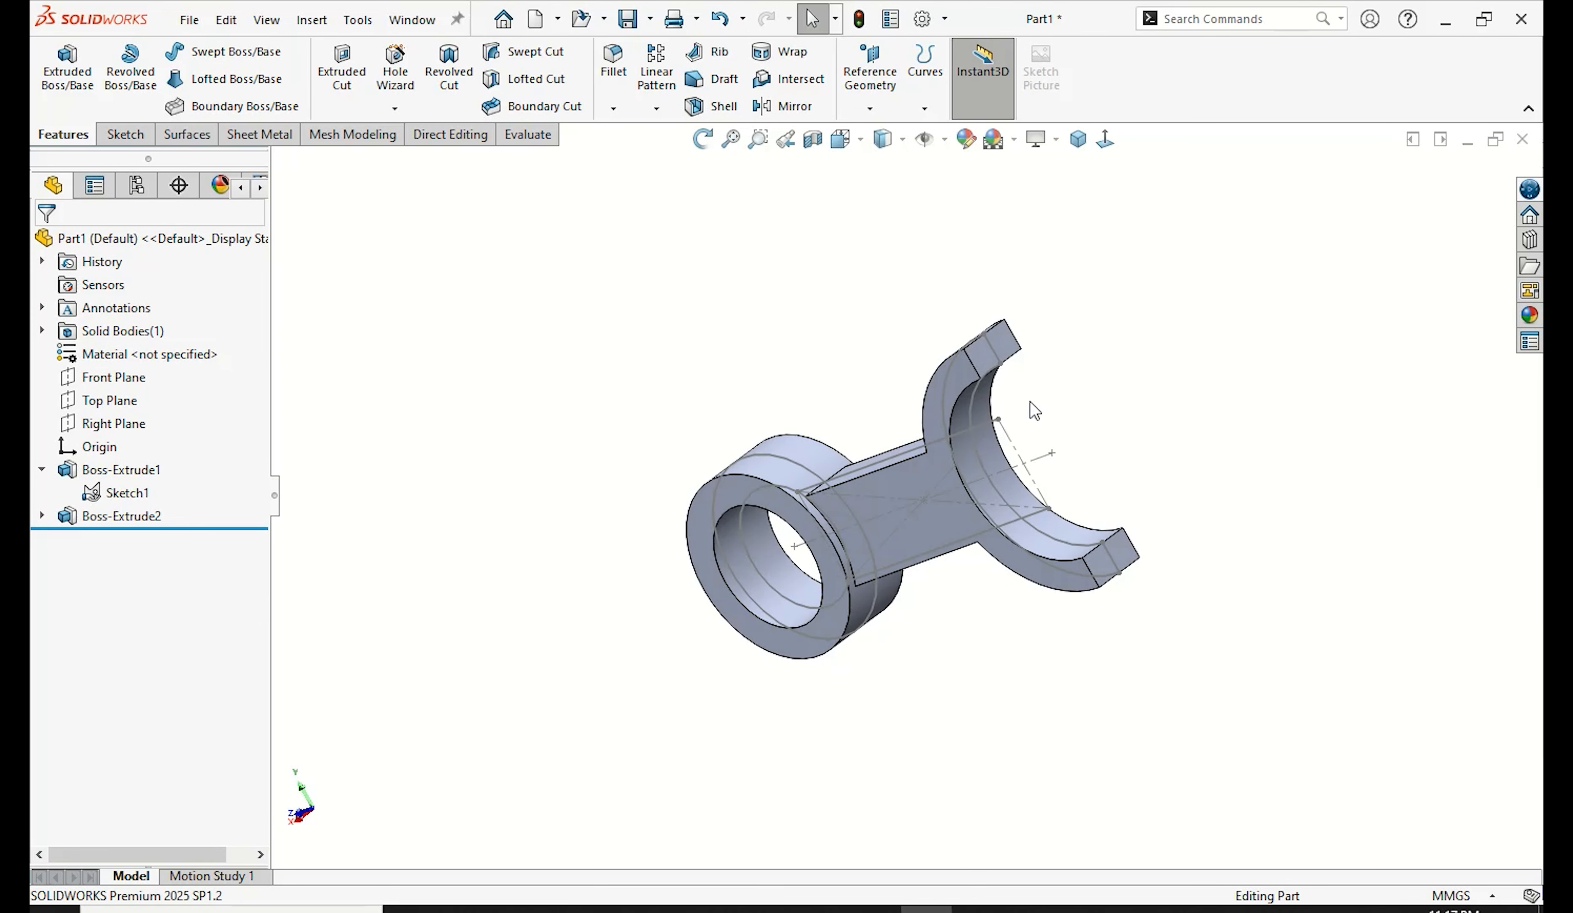
click(1136, 562)
click(1222, 498)
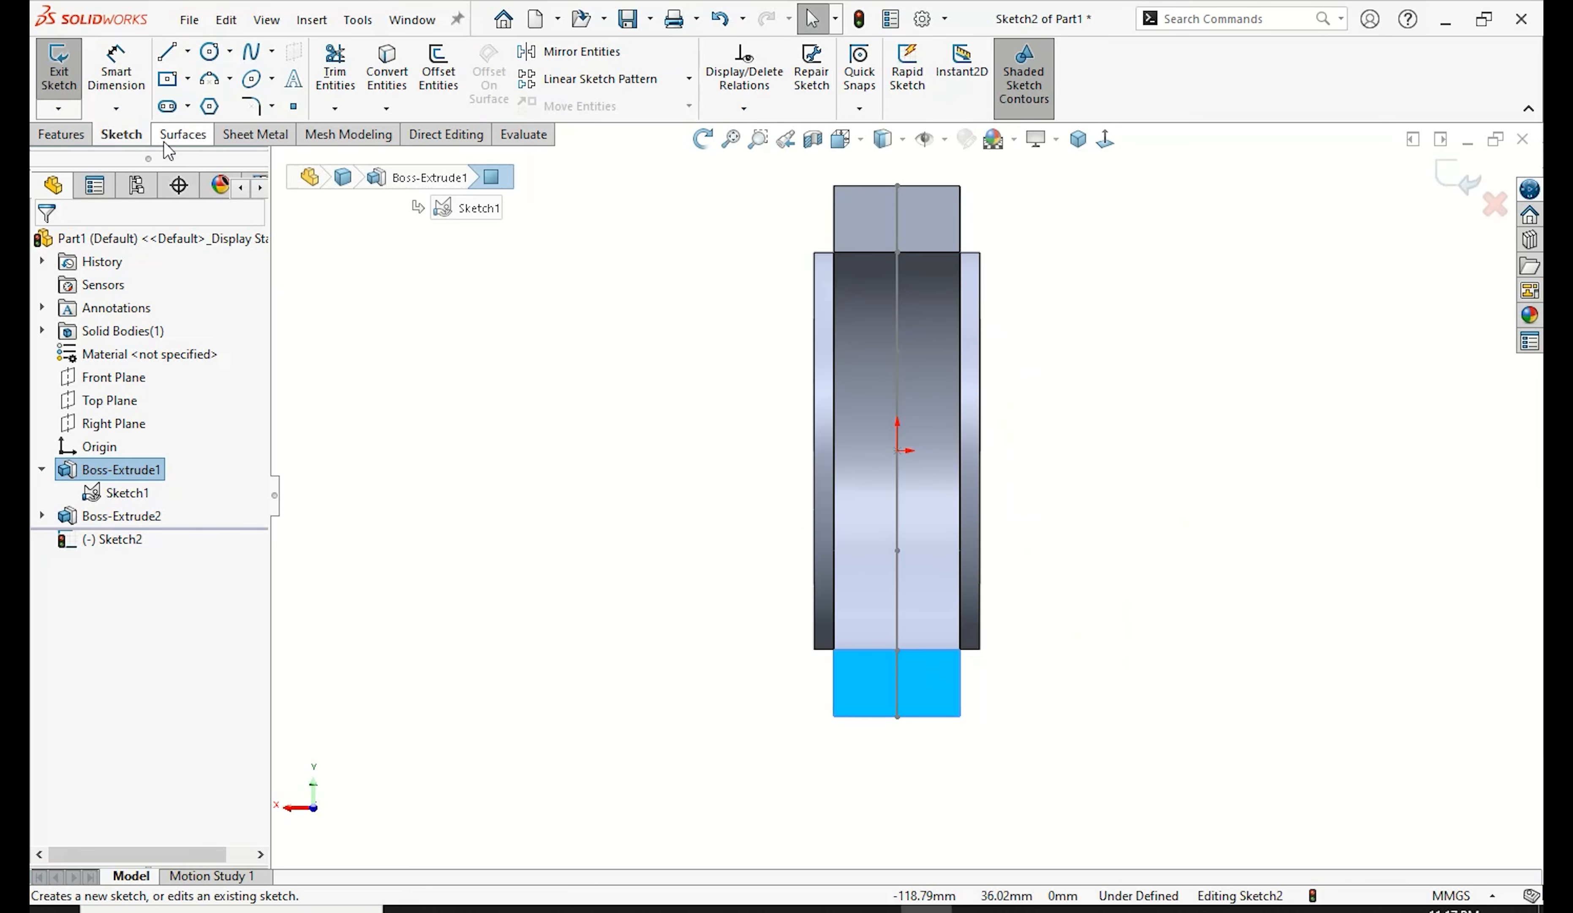
Step: Sketch a circle about 18.6 mm in diameter centred on the midpoint of the end face's outer edge
click(209, 52)
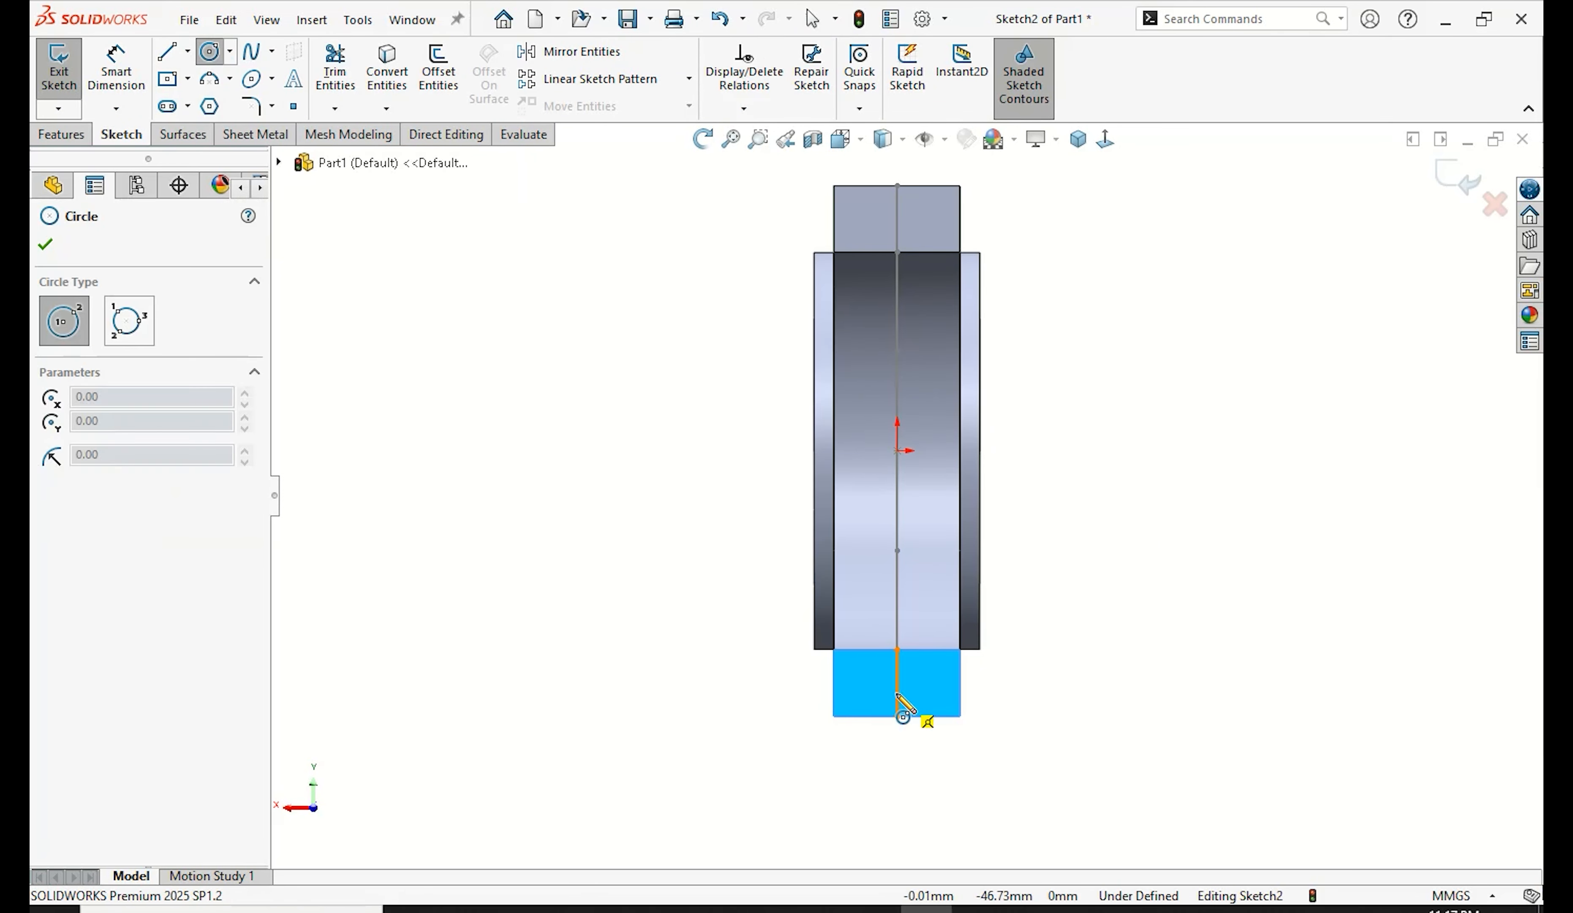
click(898, 715)
click(937, 692)
right_click(937, 692)
click(950, 696)
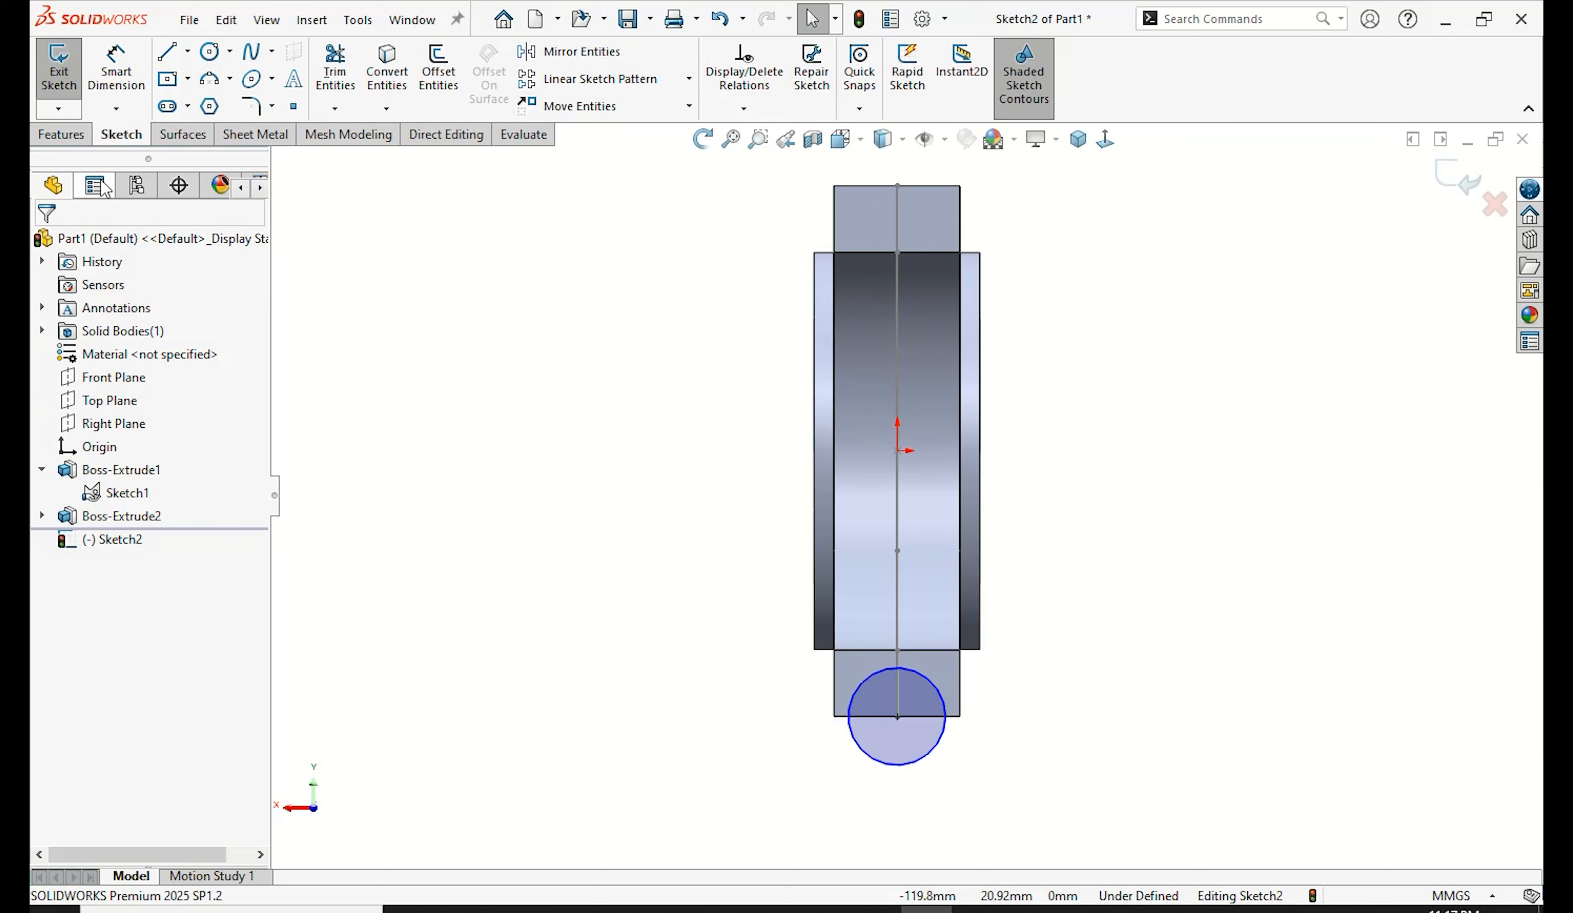
Step: Dimension the circle's diameter to 19.05 mm
click(116, 69)
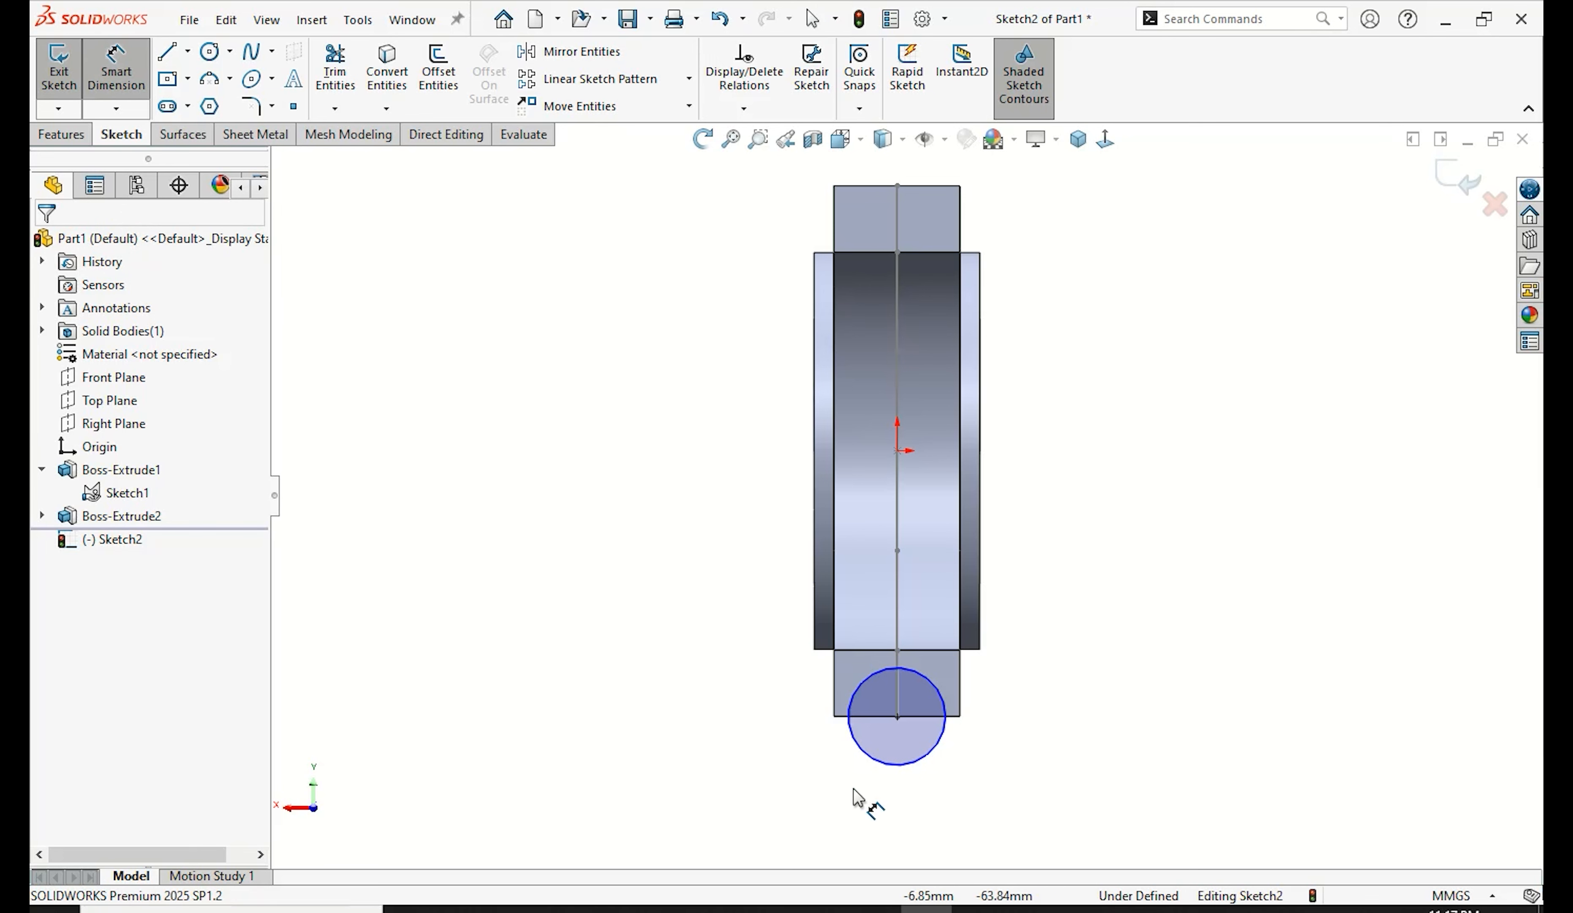
click(944, 732)
click(1073, 740)
text(19.05)
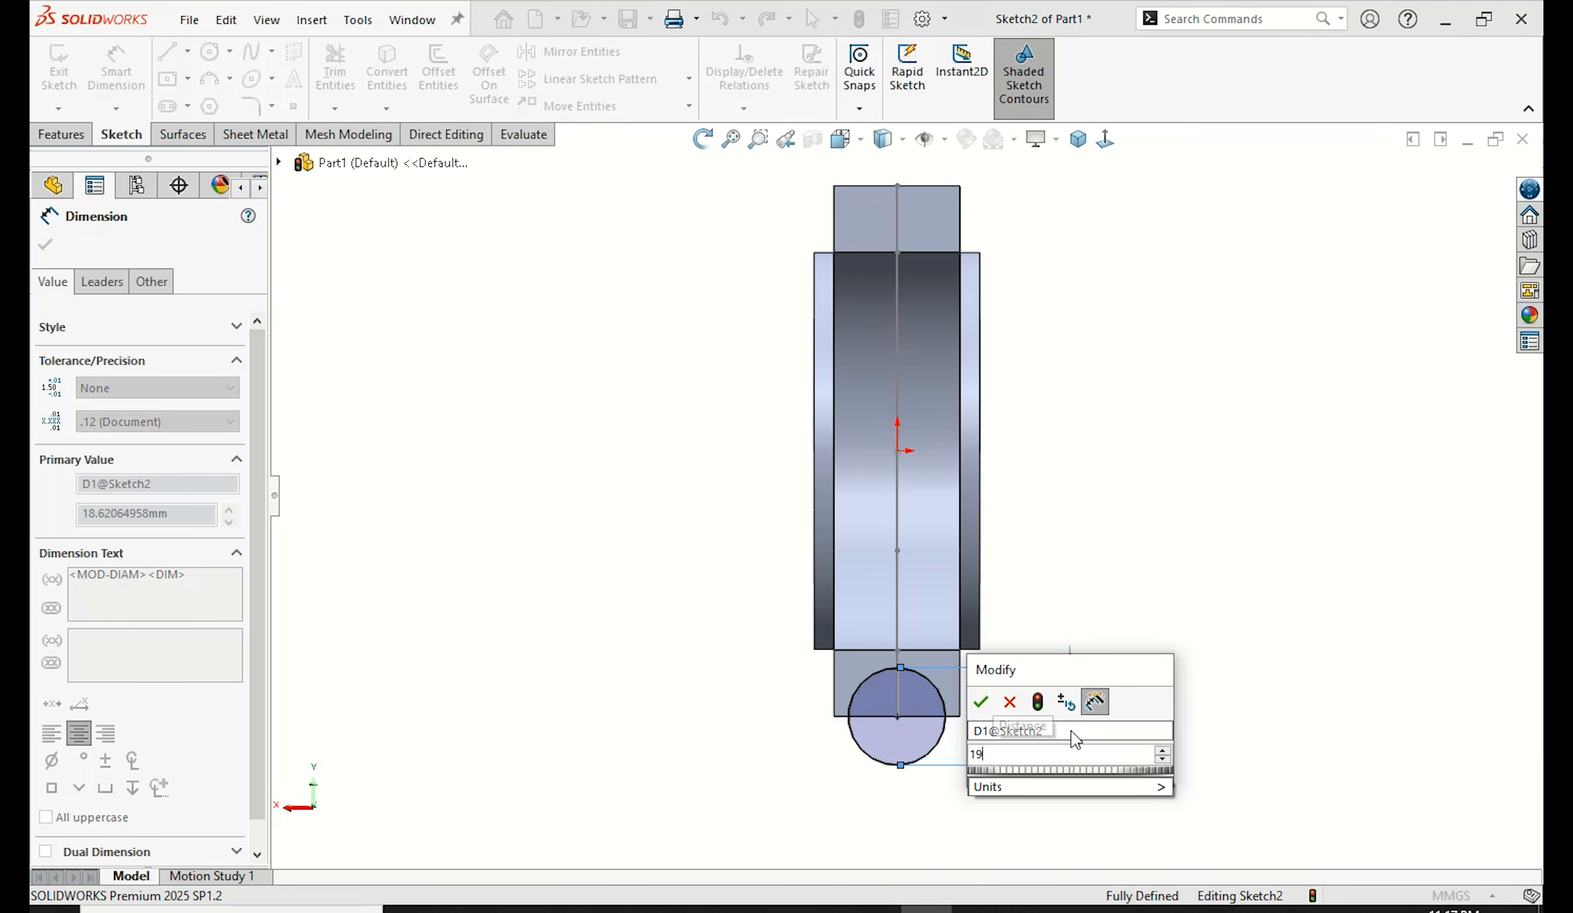
click(983, 704)
click(47, 244)
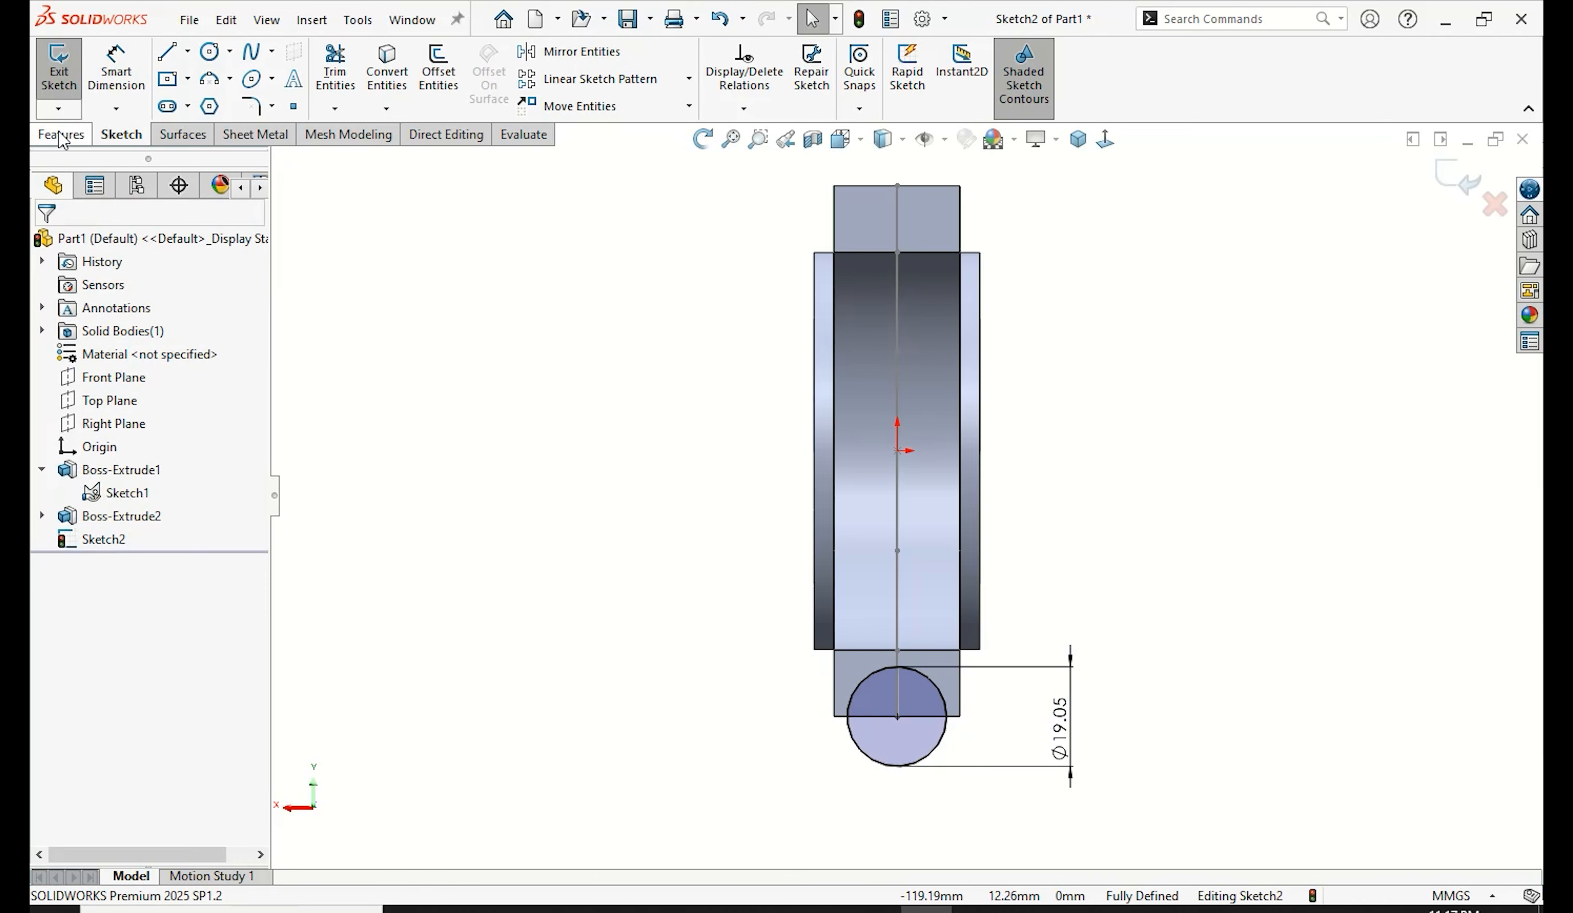
Step: Extrude the 19.05 mm circle by 25.4 mm with the Mid Plane condition, merging the result
click(60, 135)
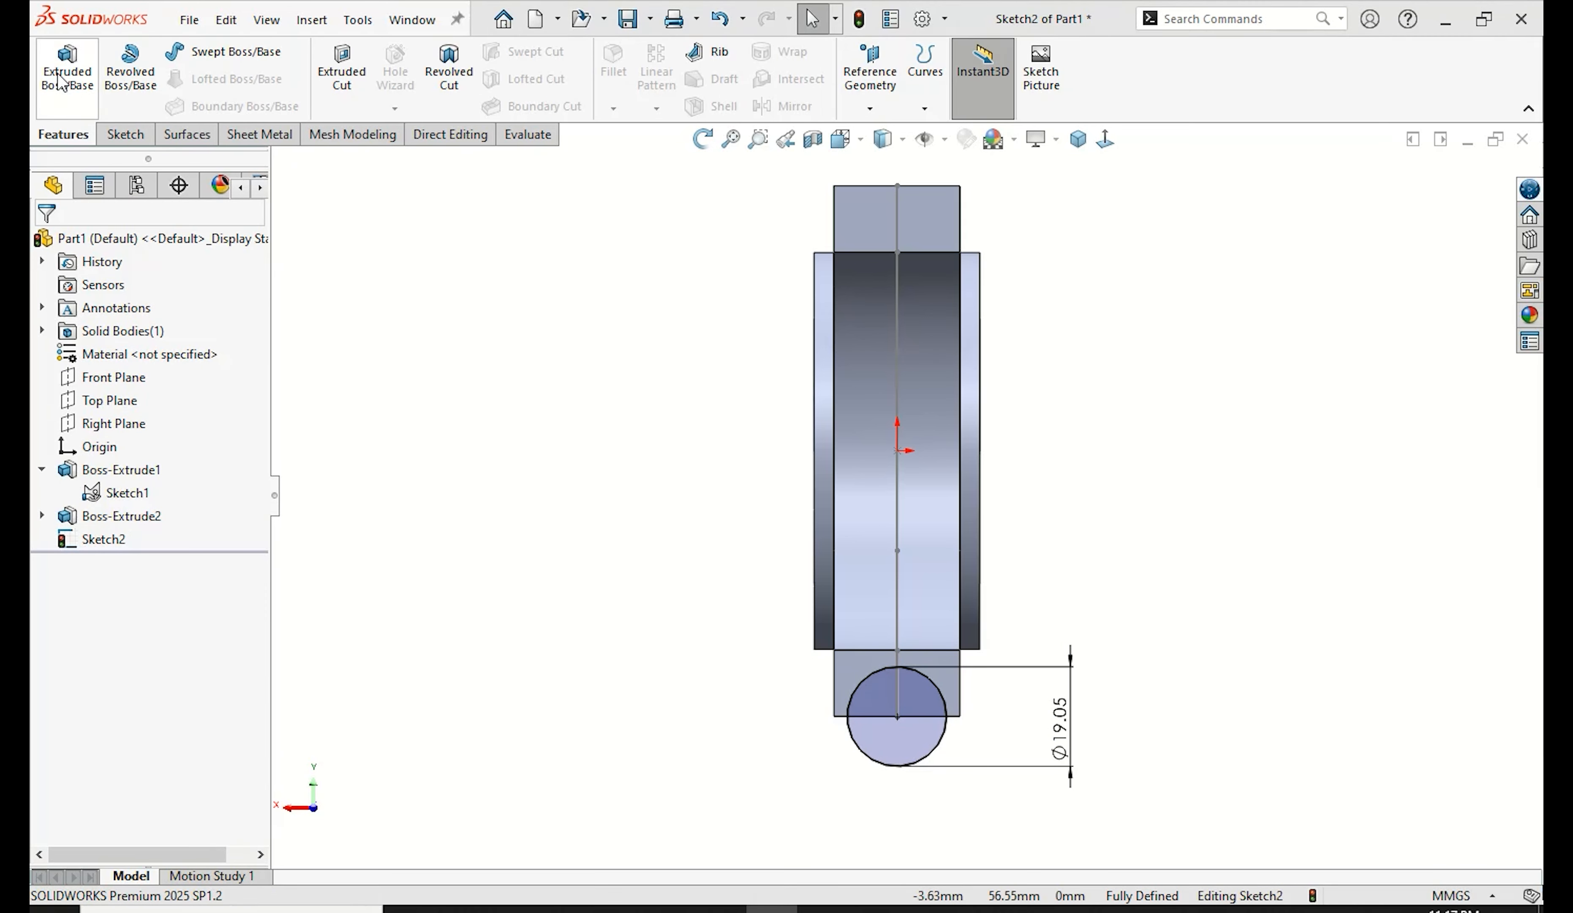
click(61, 78)
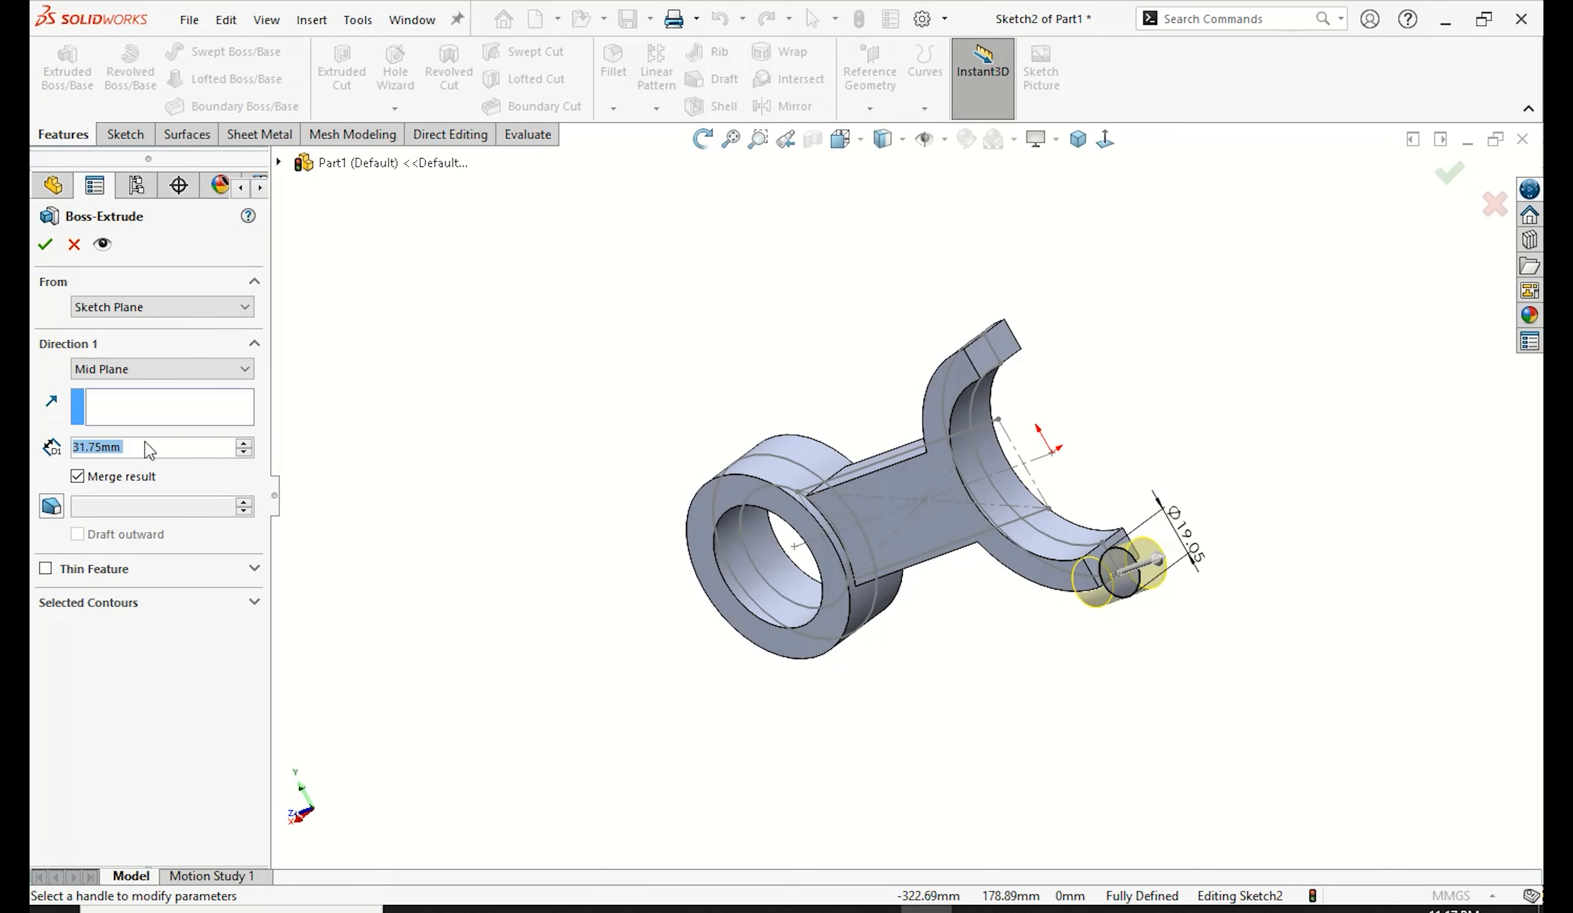
text(25.4)
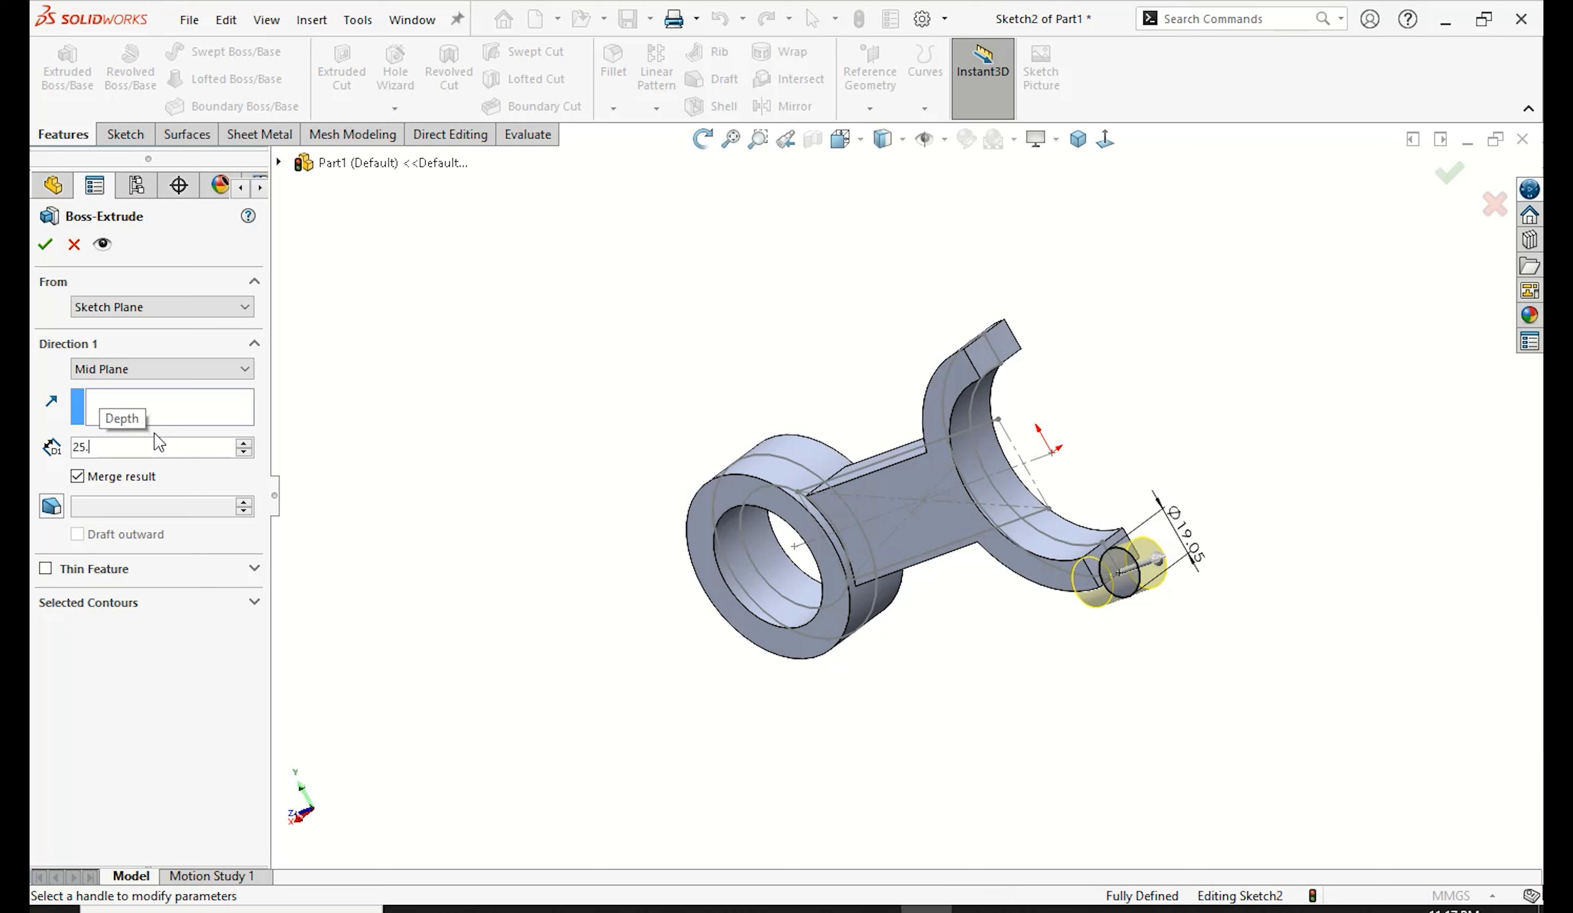
key(Return)
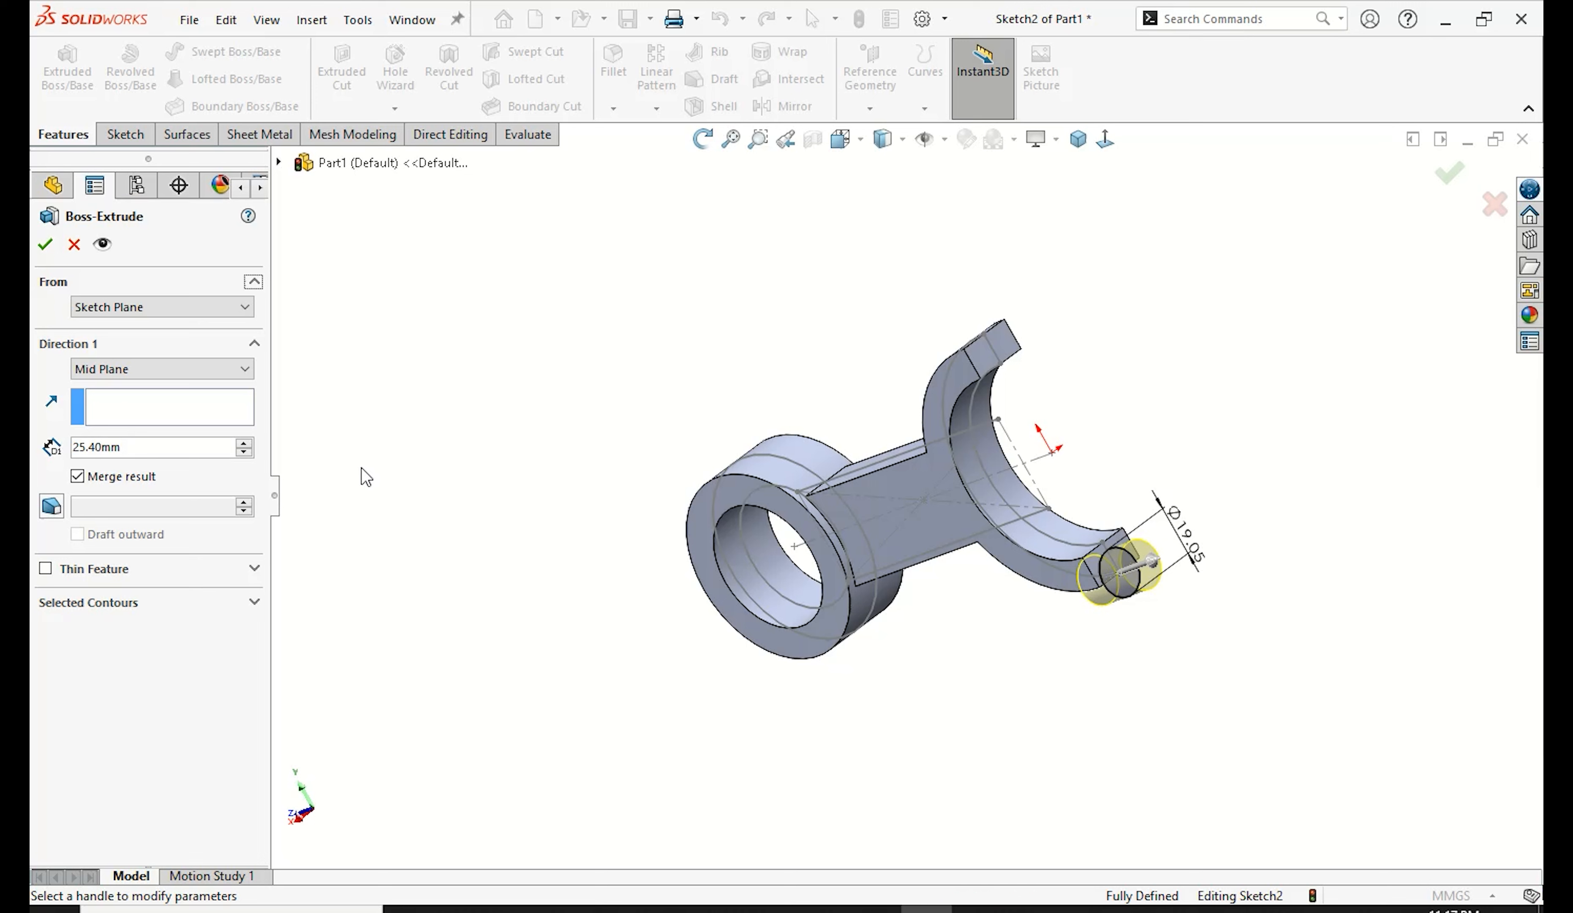
click(41, 249)
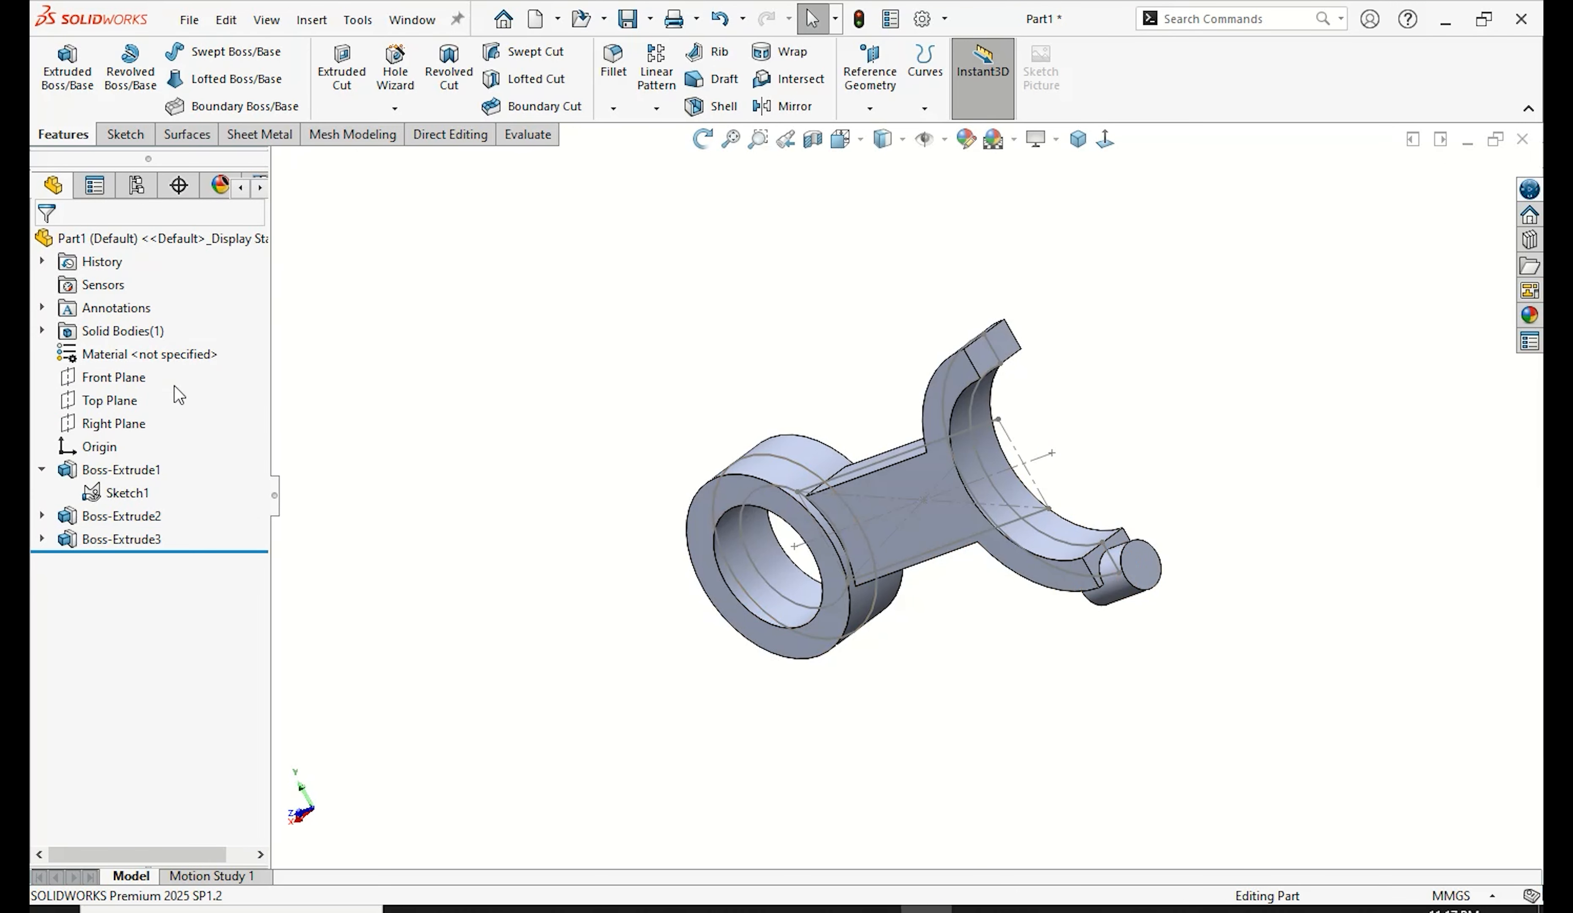
Step: Edit the lower arm's cylinder extrusion to use the Blind end condition in the reversed direction
click(119, 538)
click(144, 480)
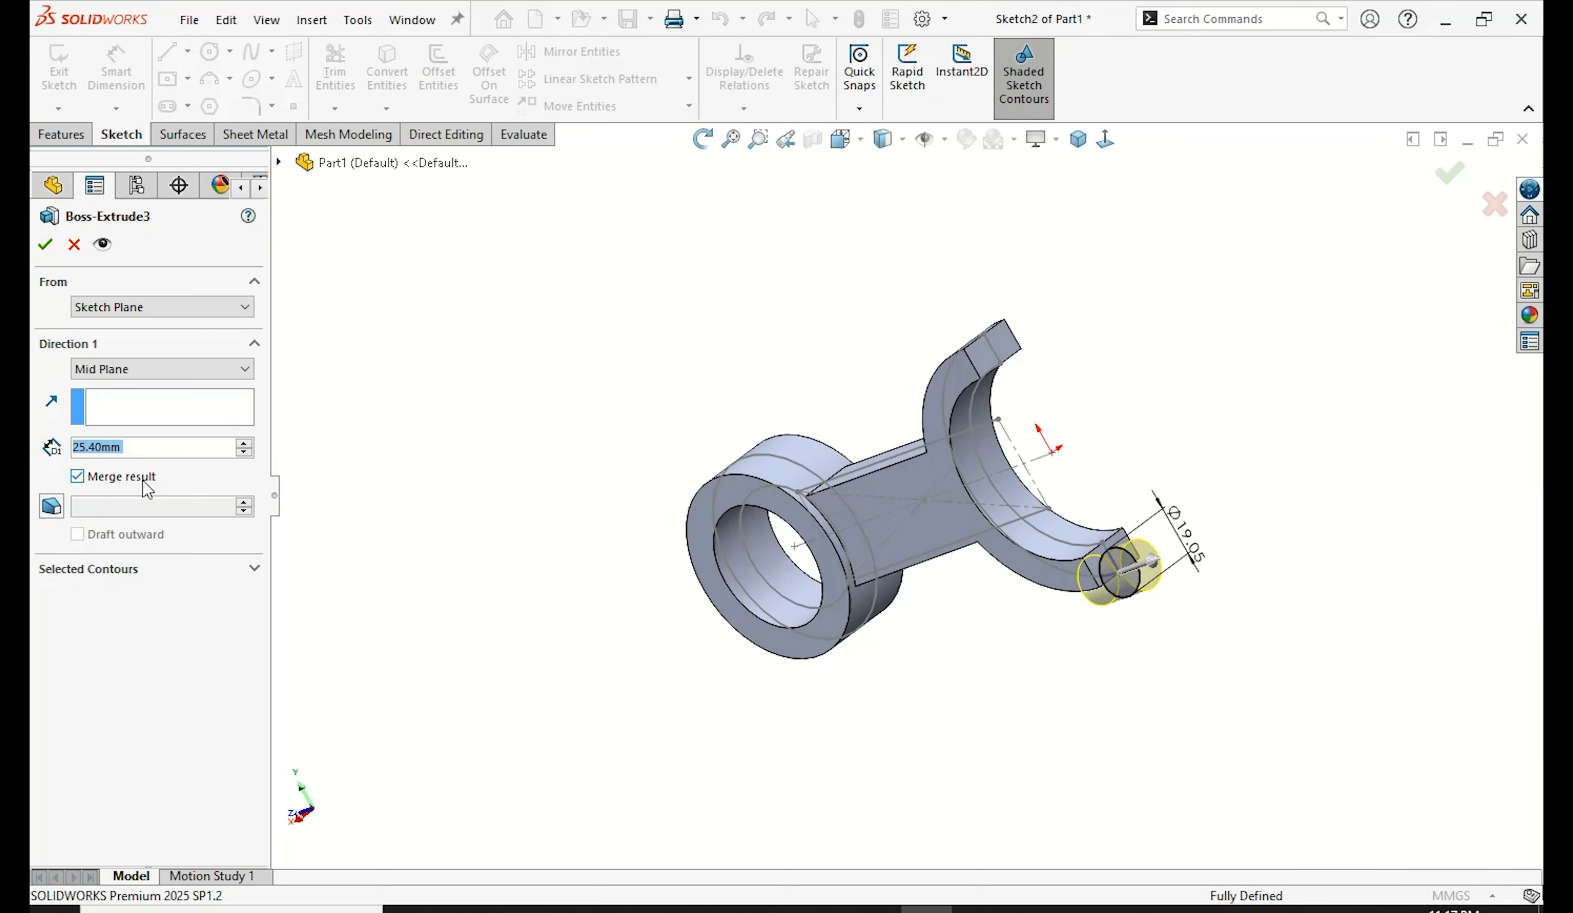
click(163, 368)
click(150, 387)
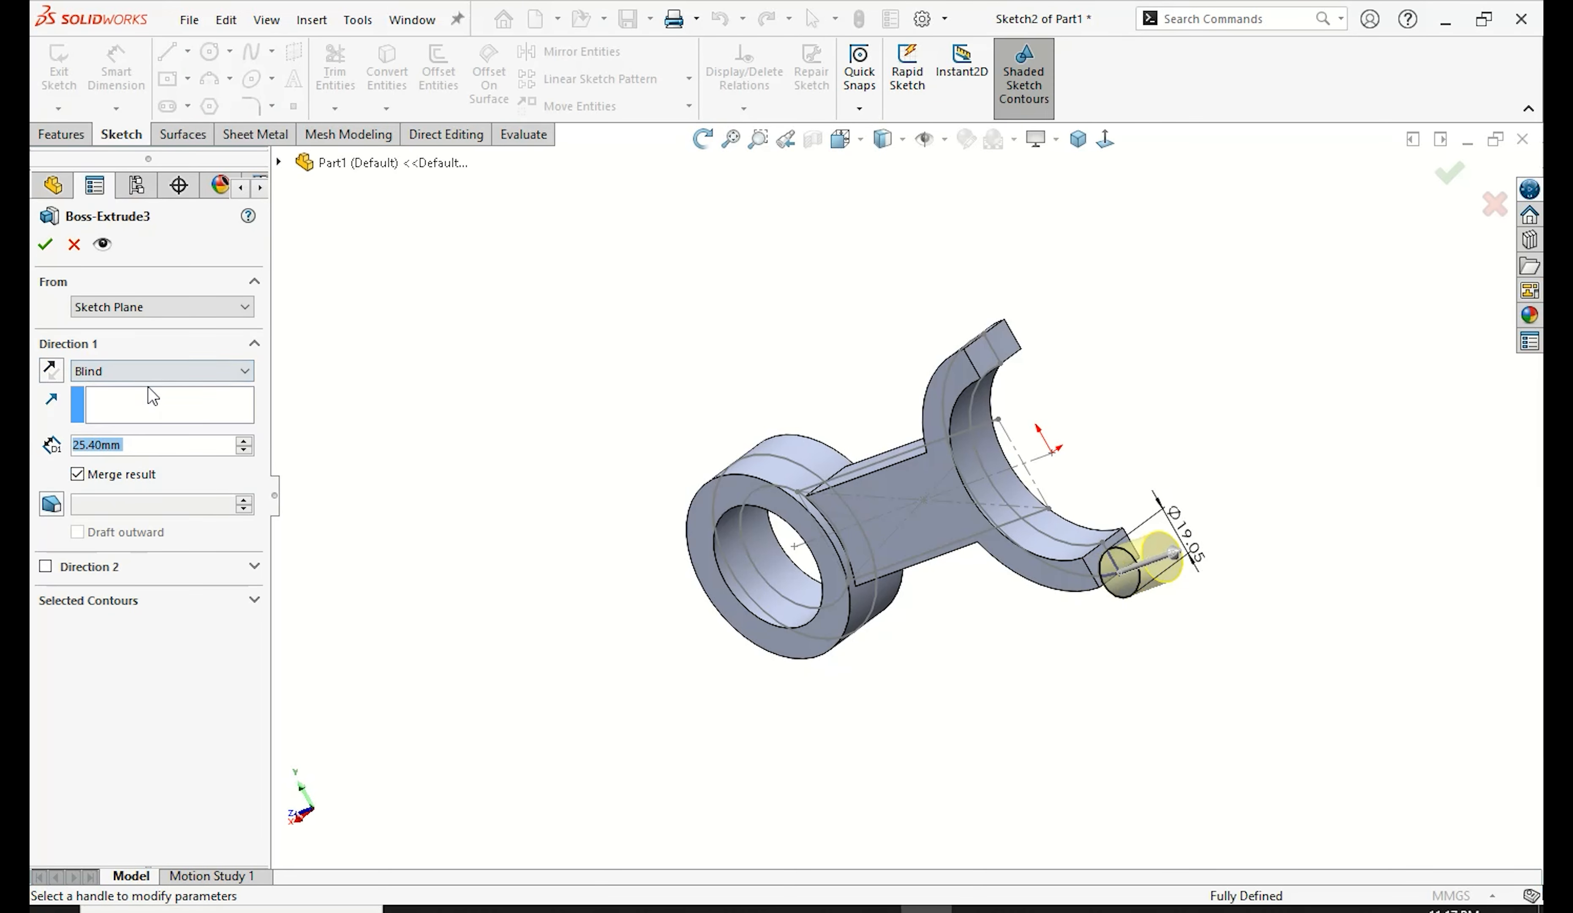
click(51, 371)
click(44, 244)
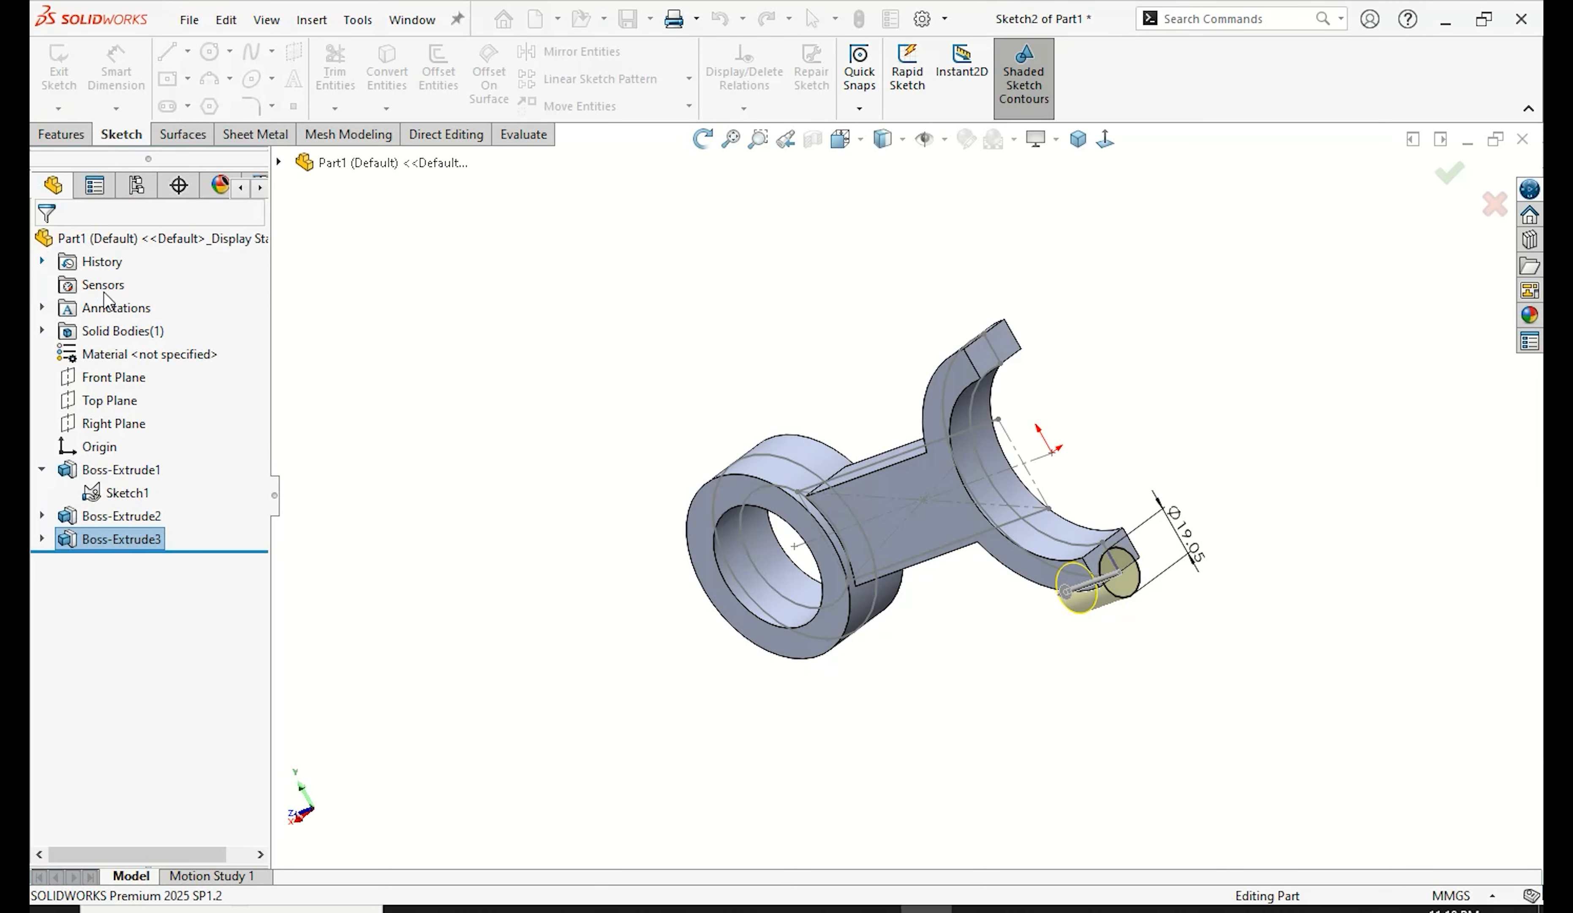
Step: Hide the connecting-rod profile sketch
click(1017, 455)
click(1114, 391)
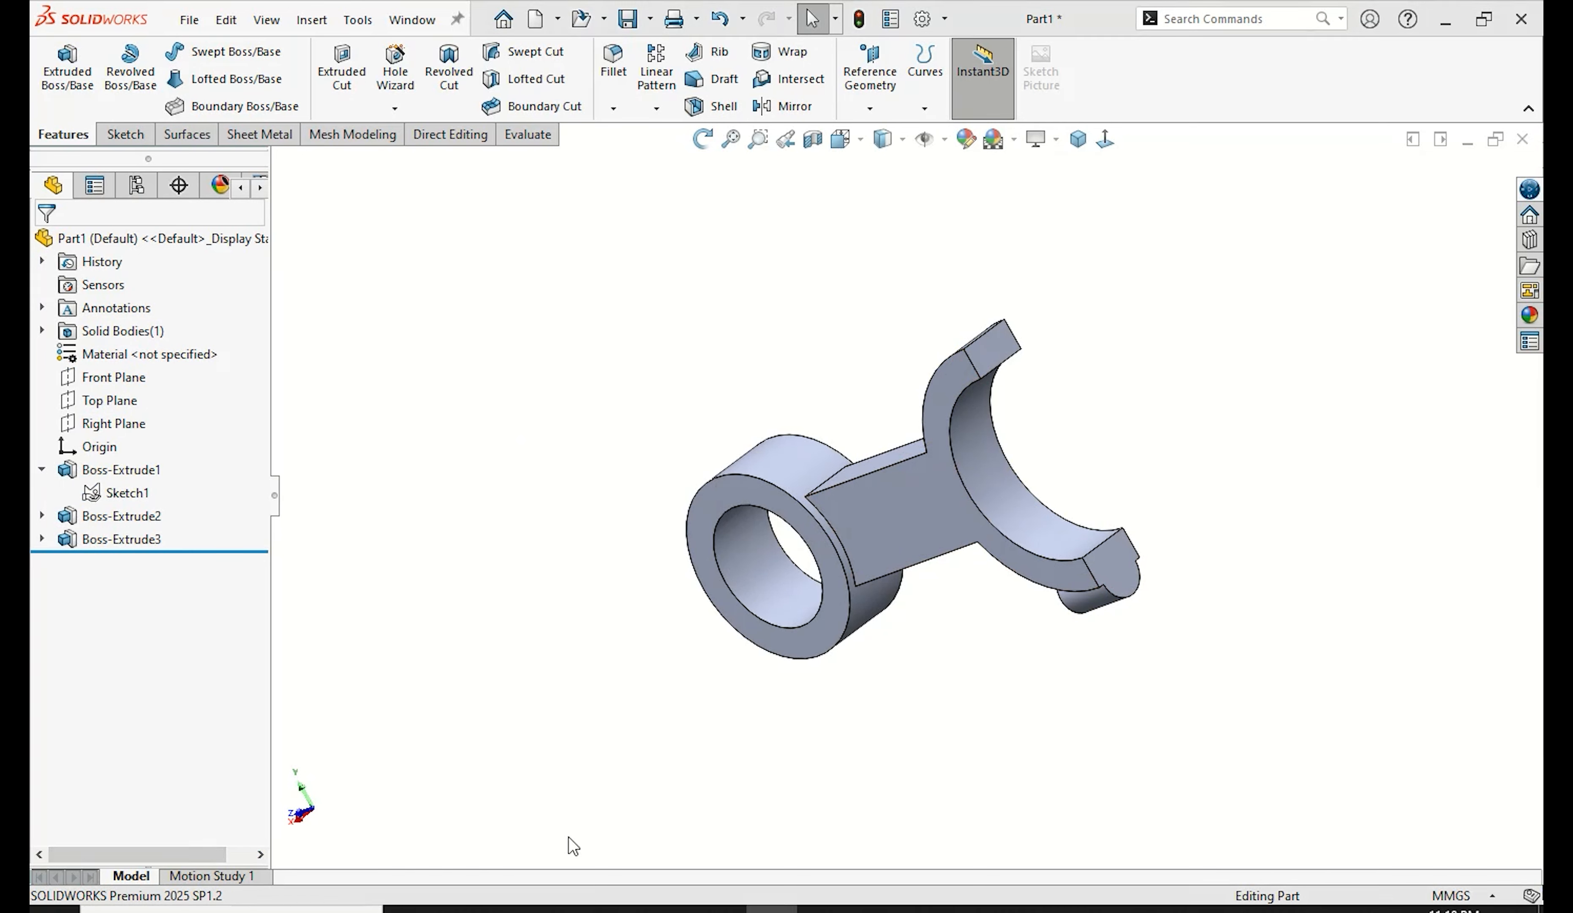
Step: Start a sketch on the lower arm's flat end face and draw a circle concentric with the cylindrical boss
click(1126, 578)
click(1211, 505)
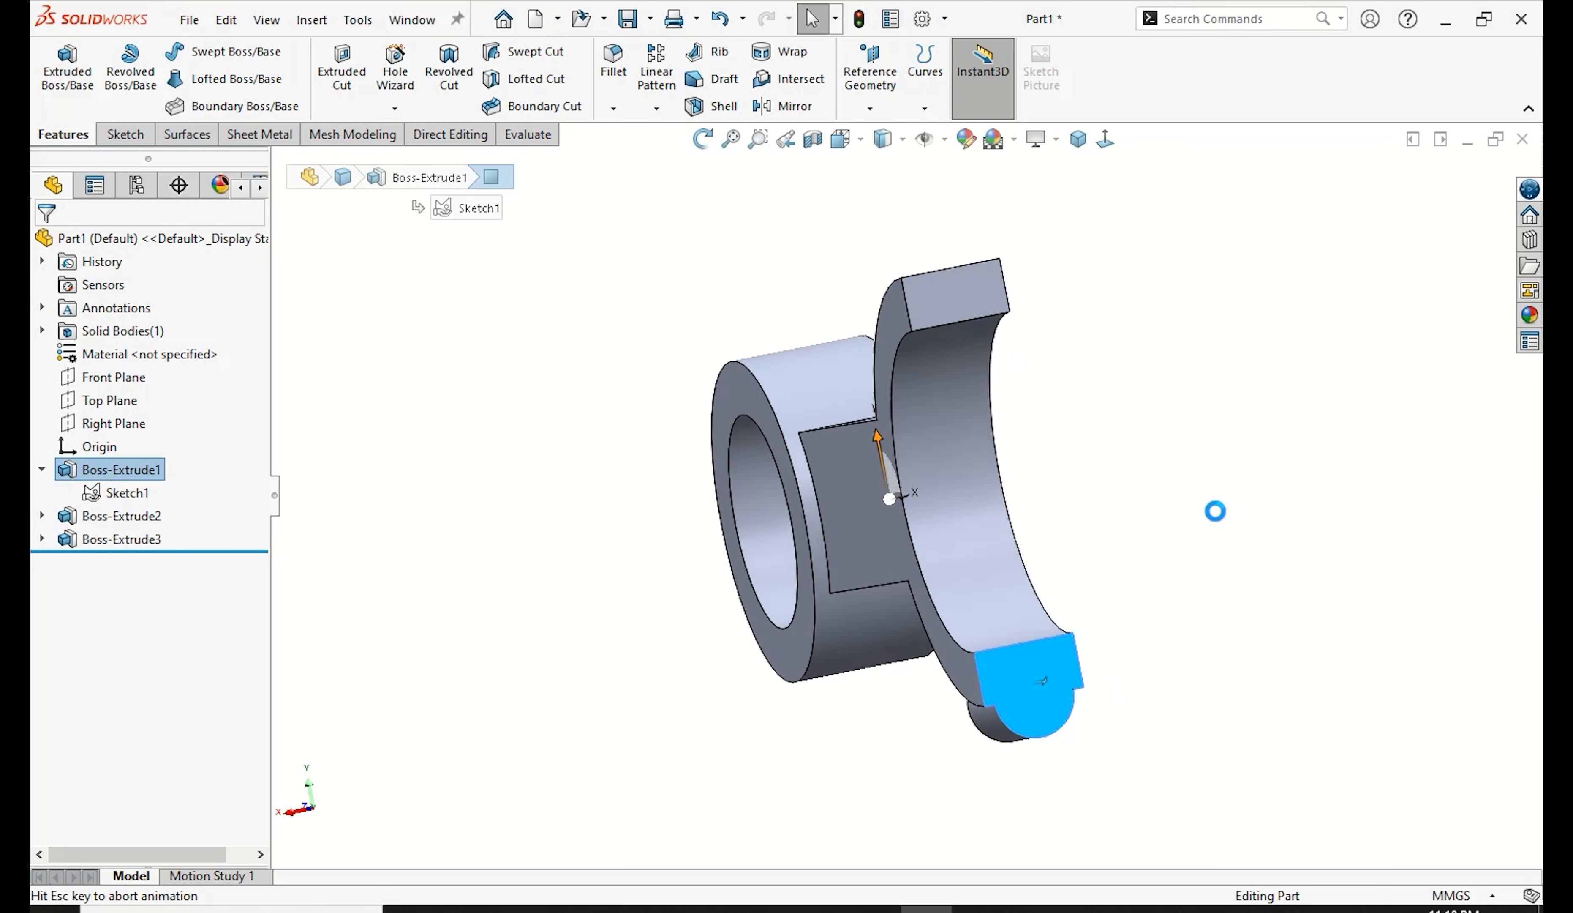
click(219, 57)
click(905, 709)
click(957, 729)
Step: Dimension the circle's diameter to 9.52 mm
click(116, 68)
click(957, 729)
click(1102, 718)
text(9.52)
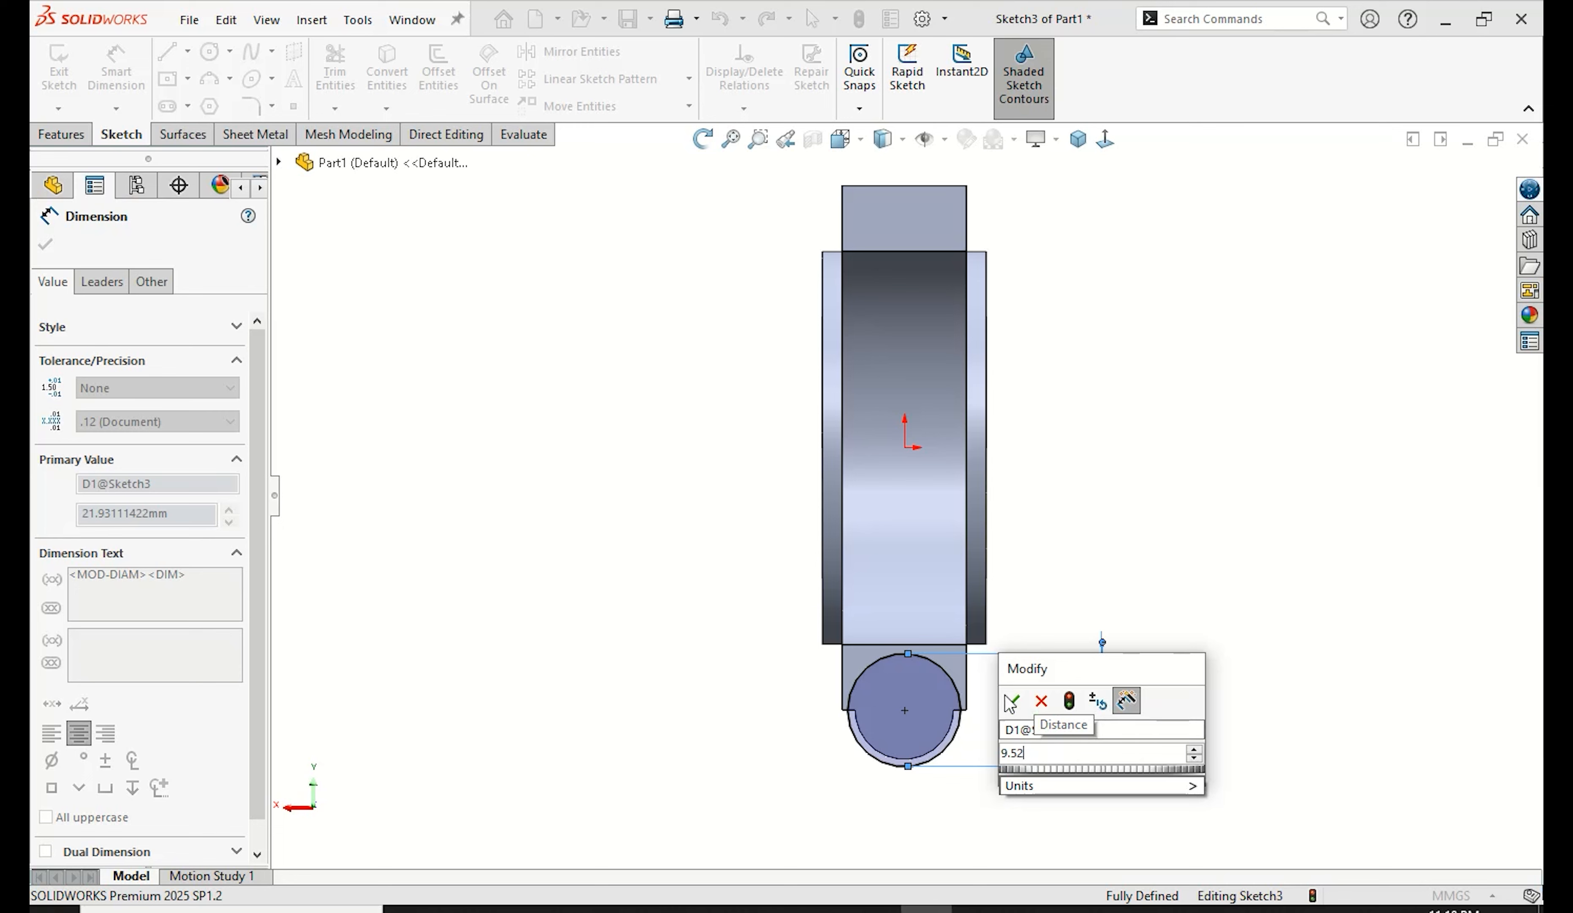
click(1012, 700)
click(45, 245)
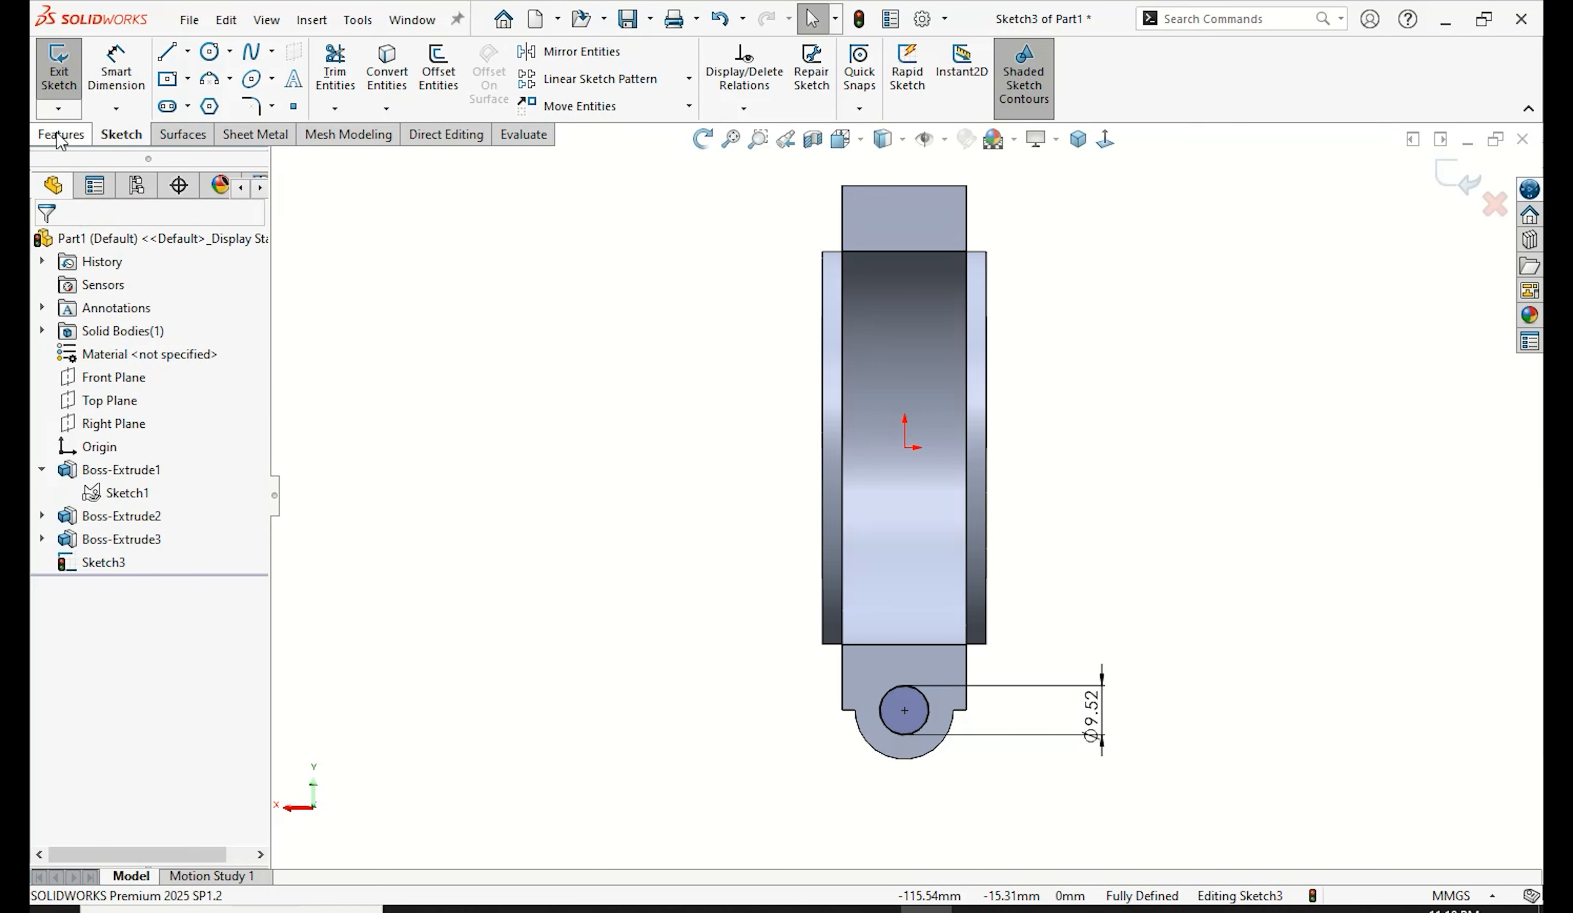
Step: Cut the 9.52 mm circle through the lower boss with a Blind depth of 25.40 mm
click(61, 134)
click(342, 69)
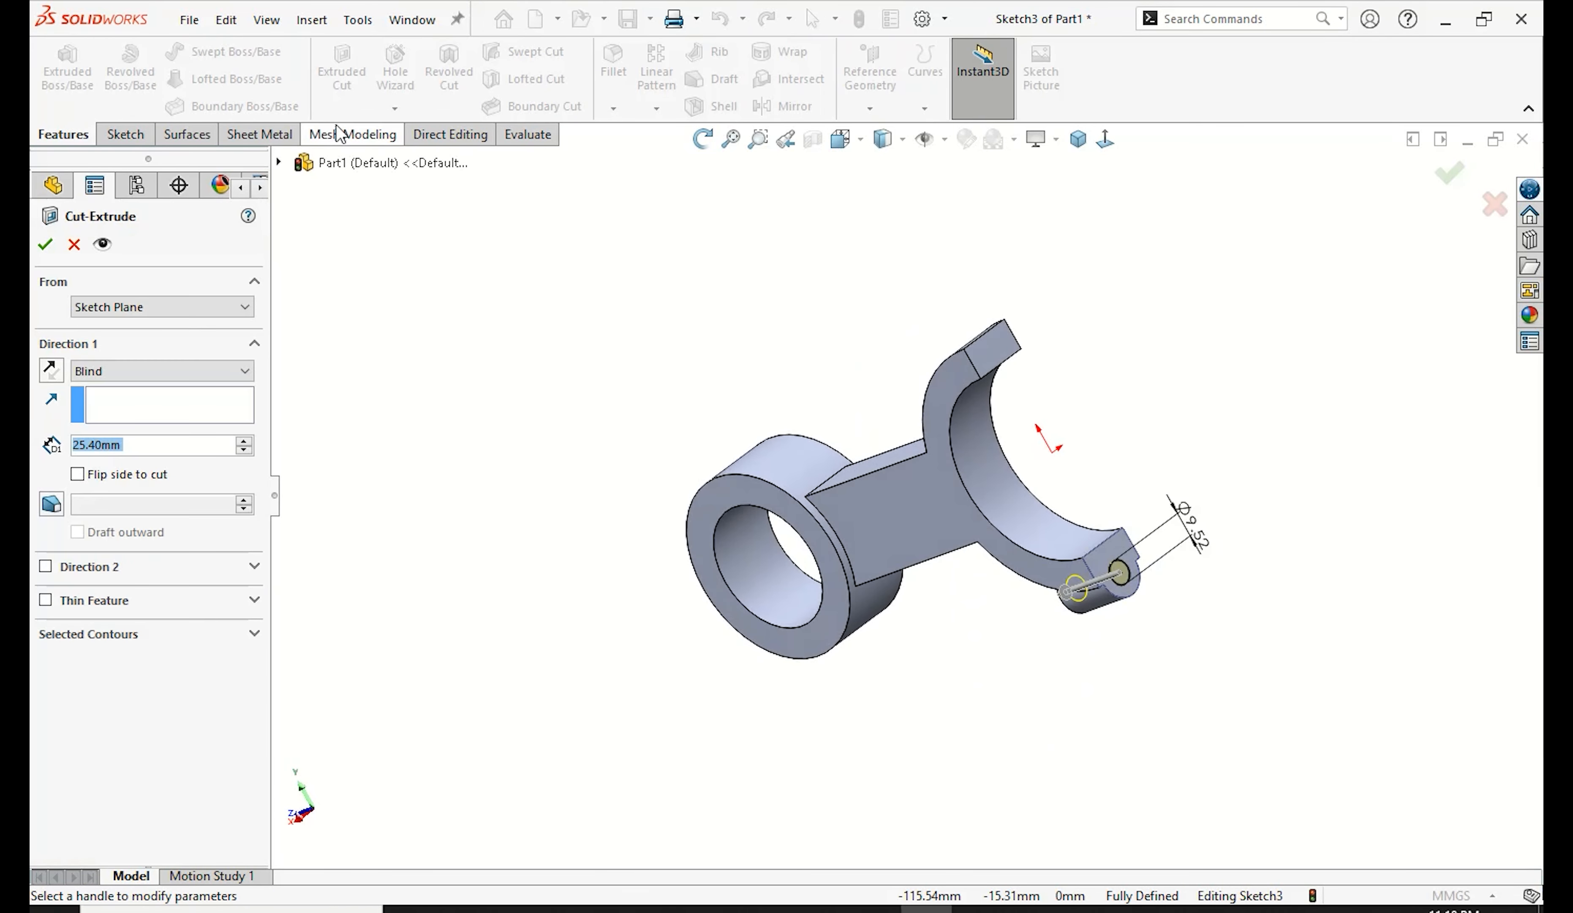
click(45, 245)
Step: Mirror the lower arm's cylindrical boss and its hole about the Top Plane
click(703, 138)
drag(604, 380, 632, 341)
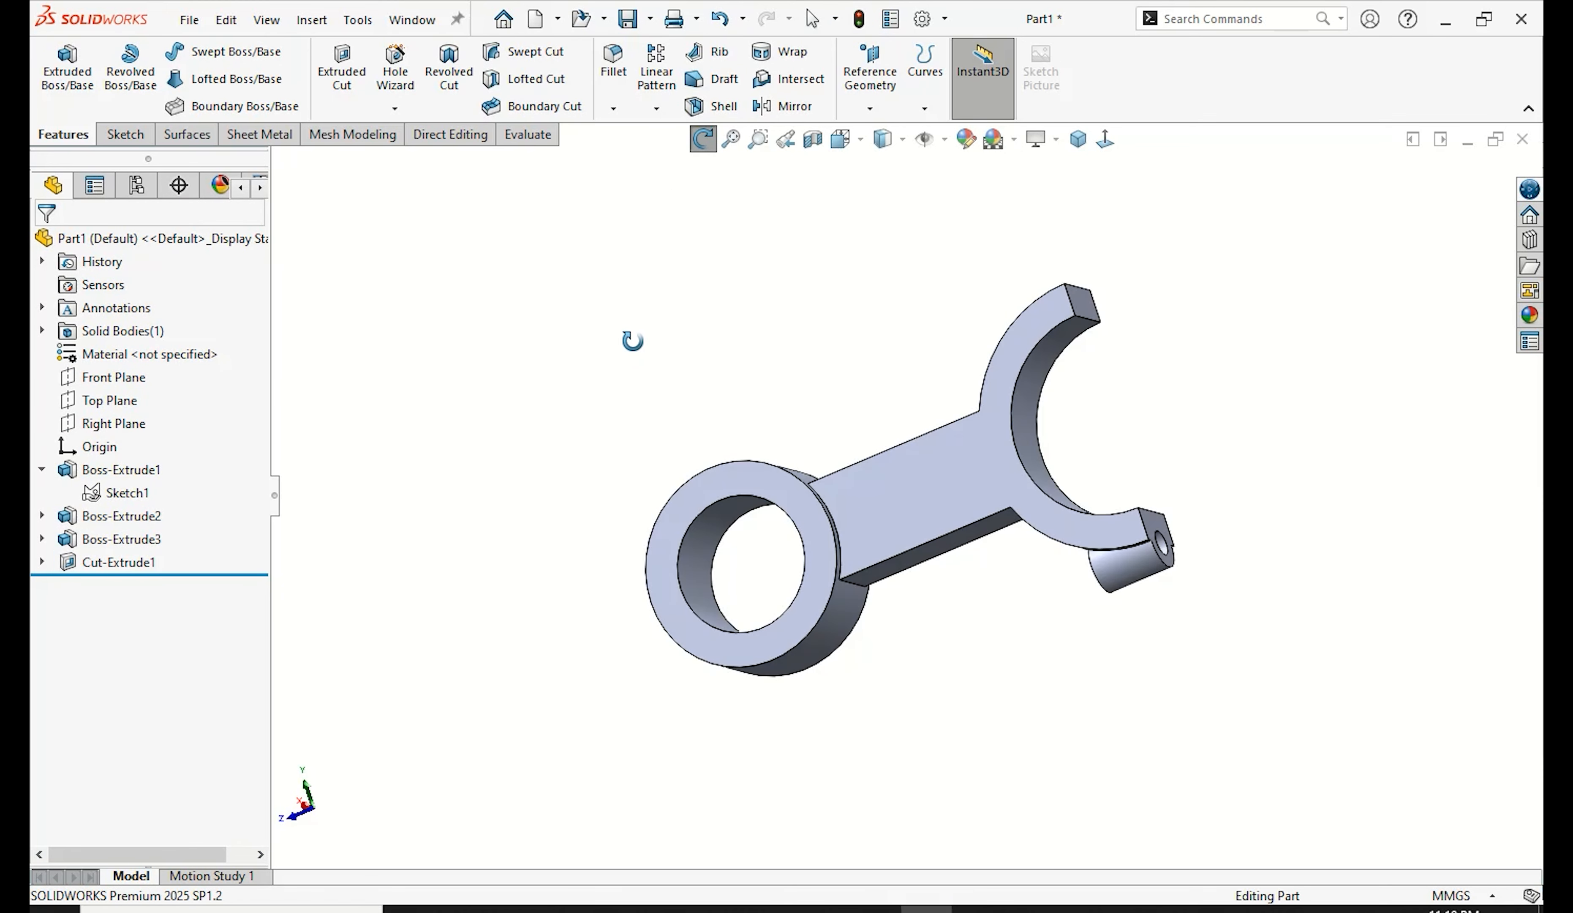
click(703, 139)
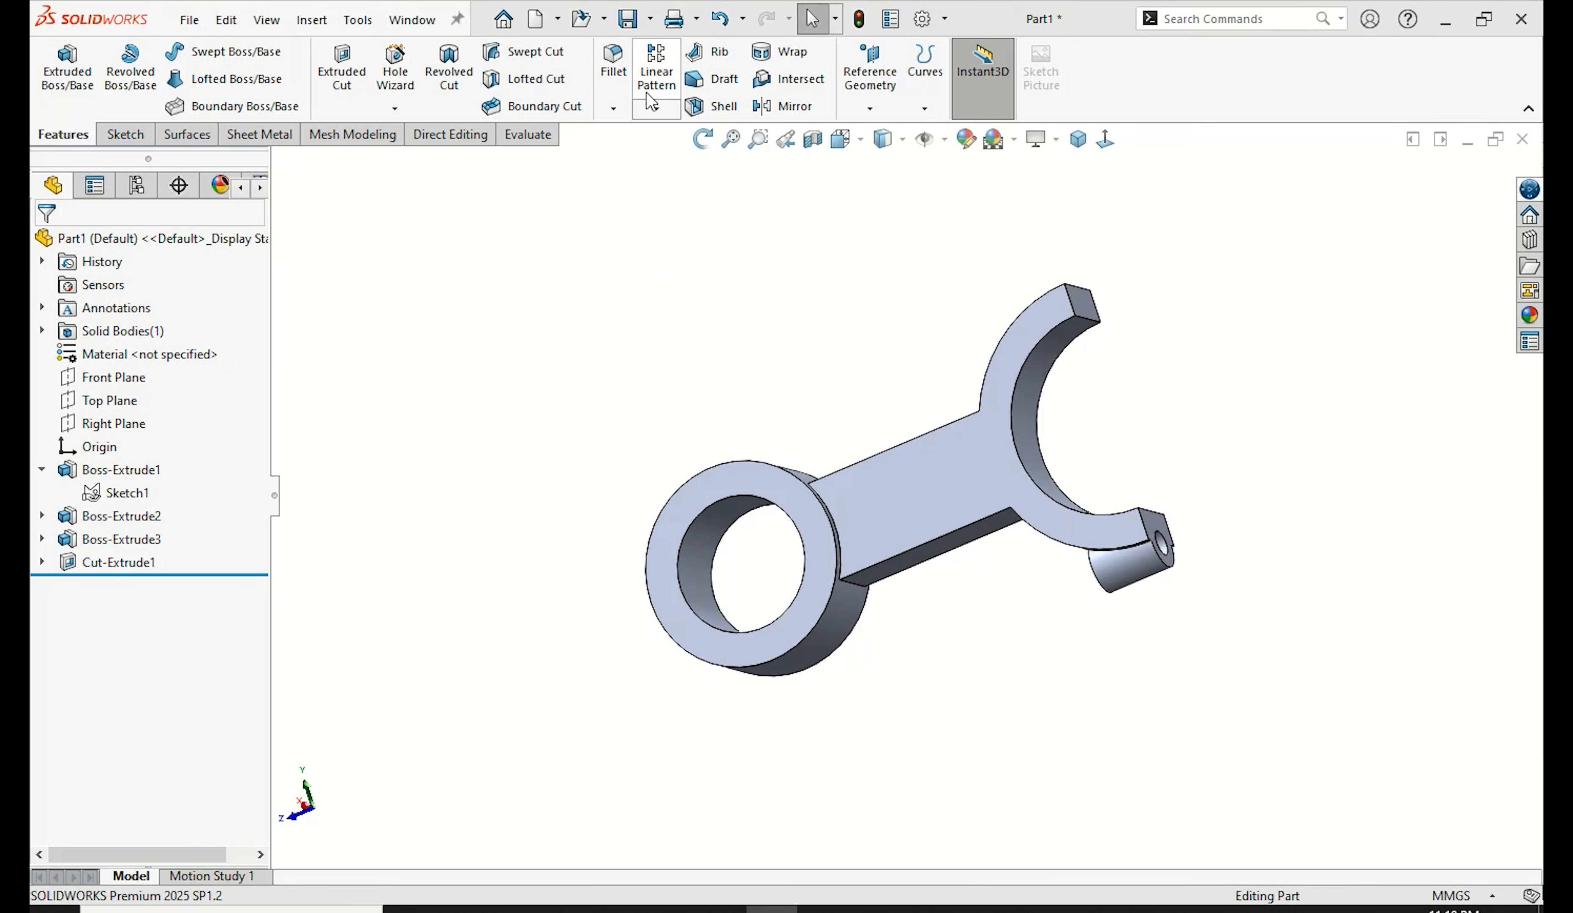
click(783, 106)
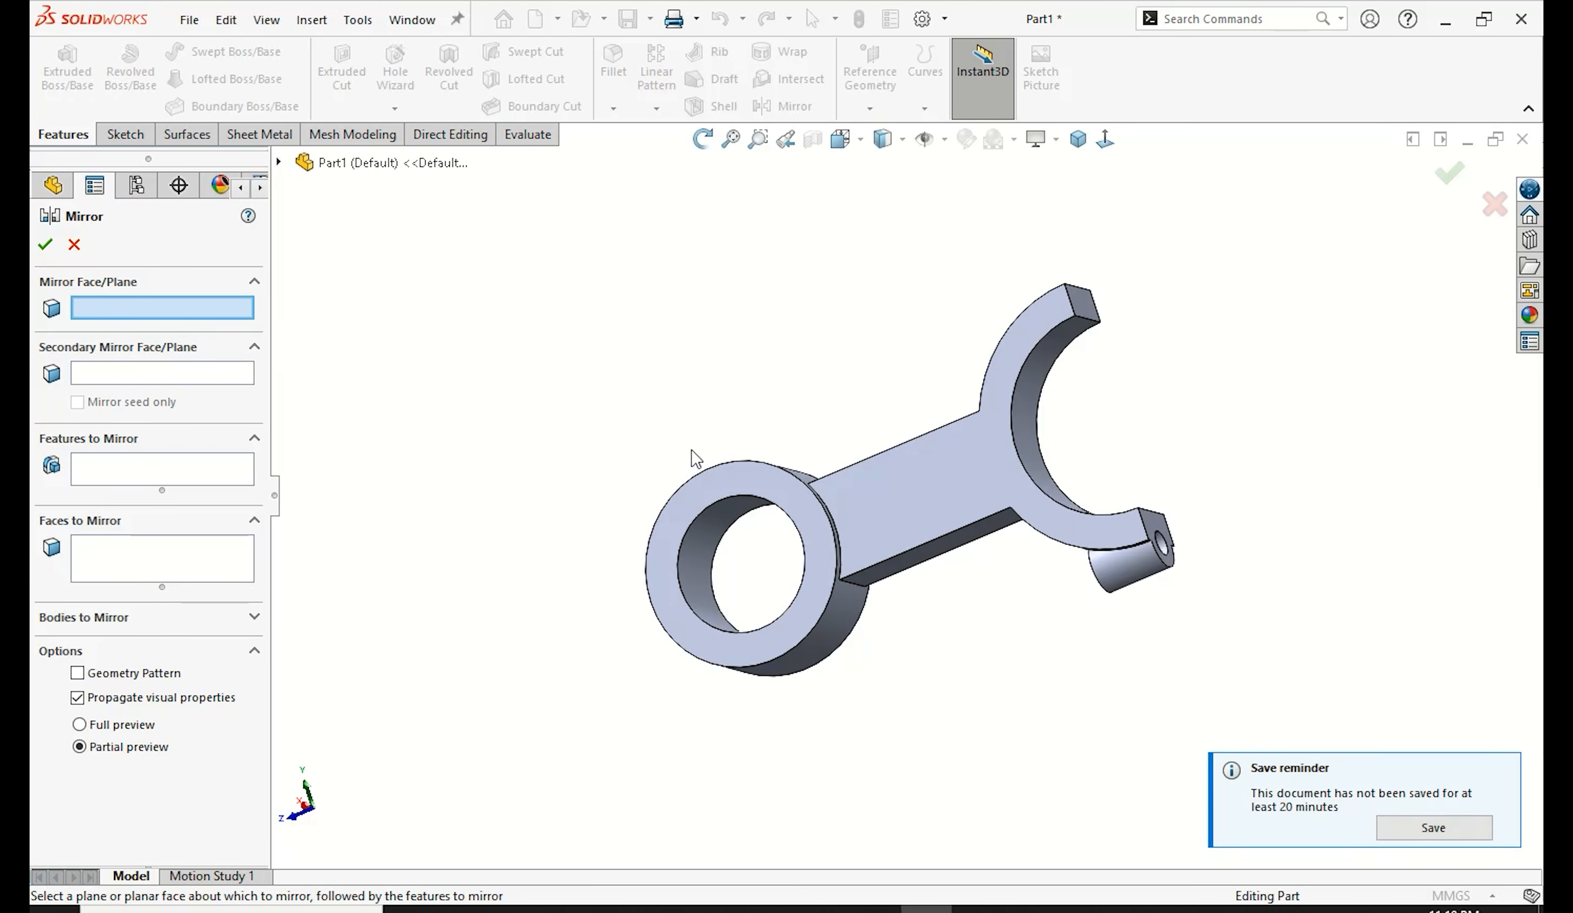
click(278, 162)
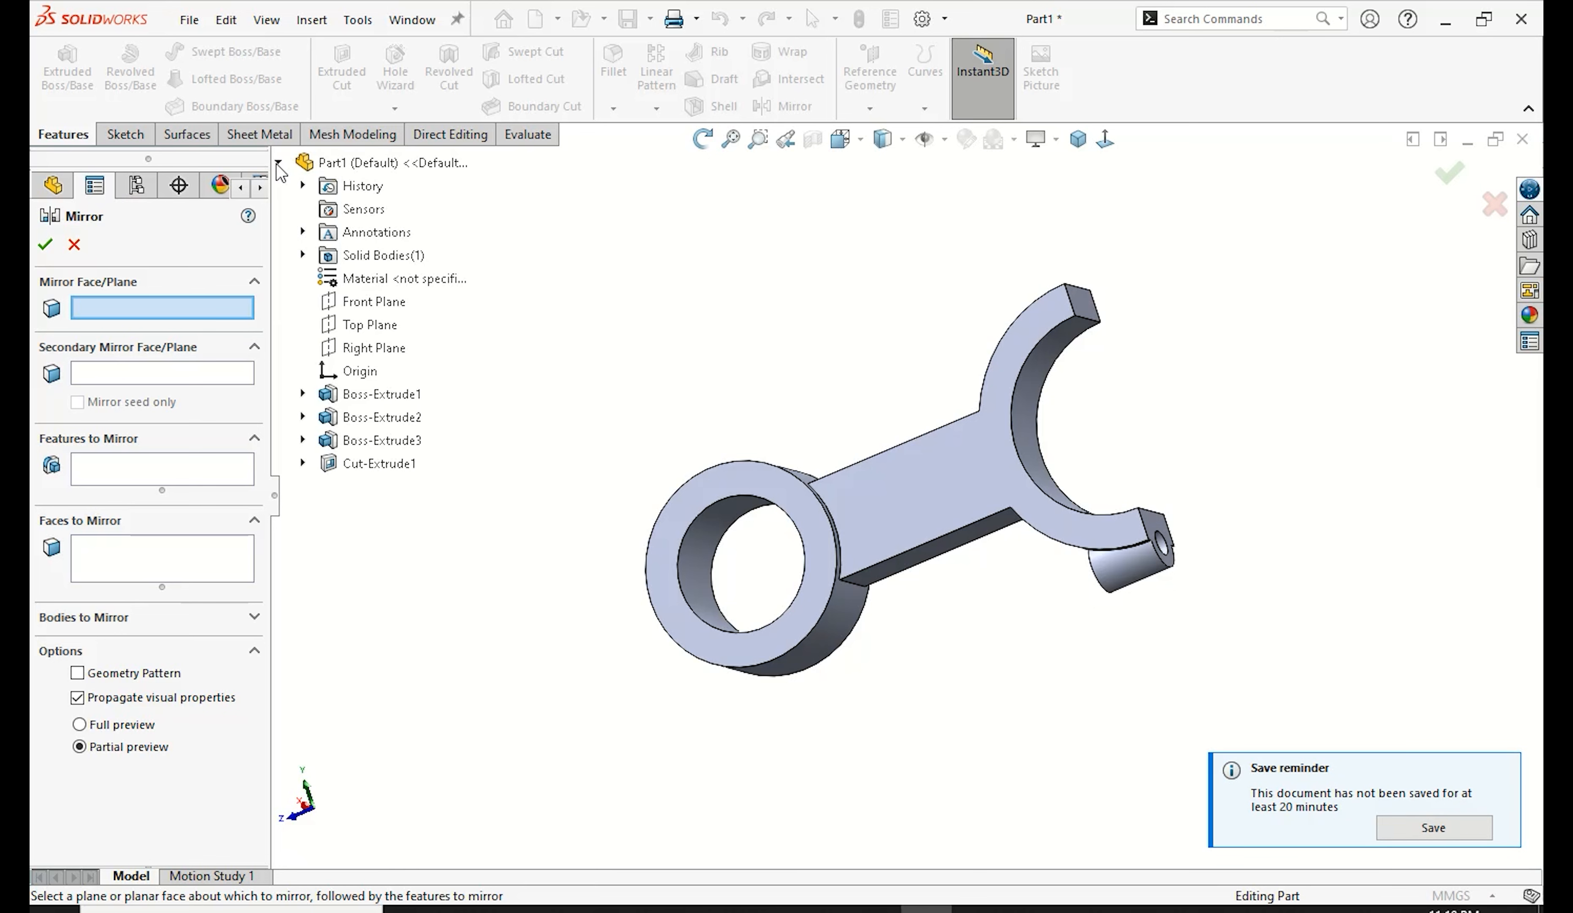
click(347, 323)
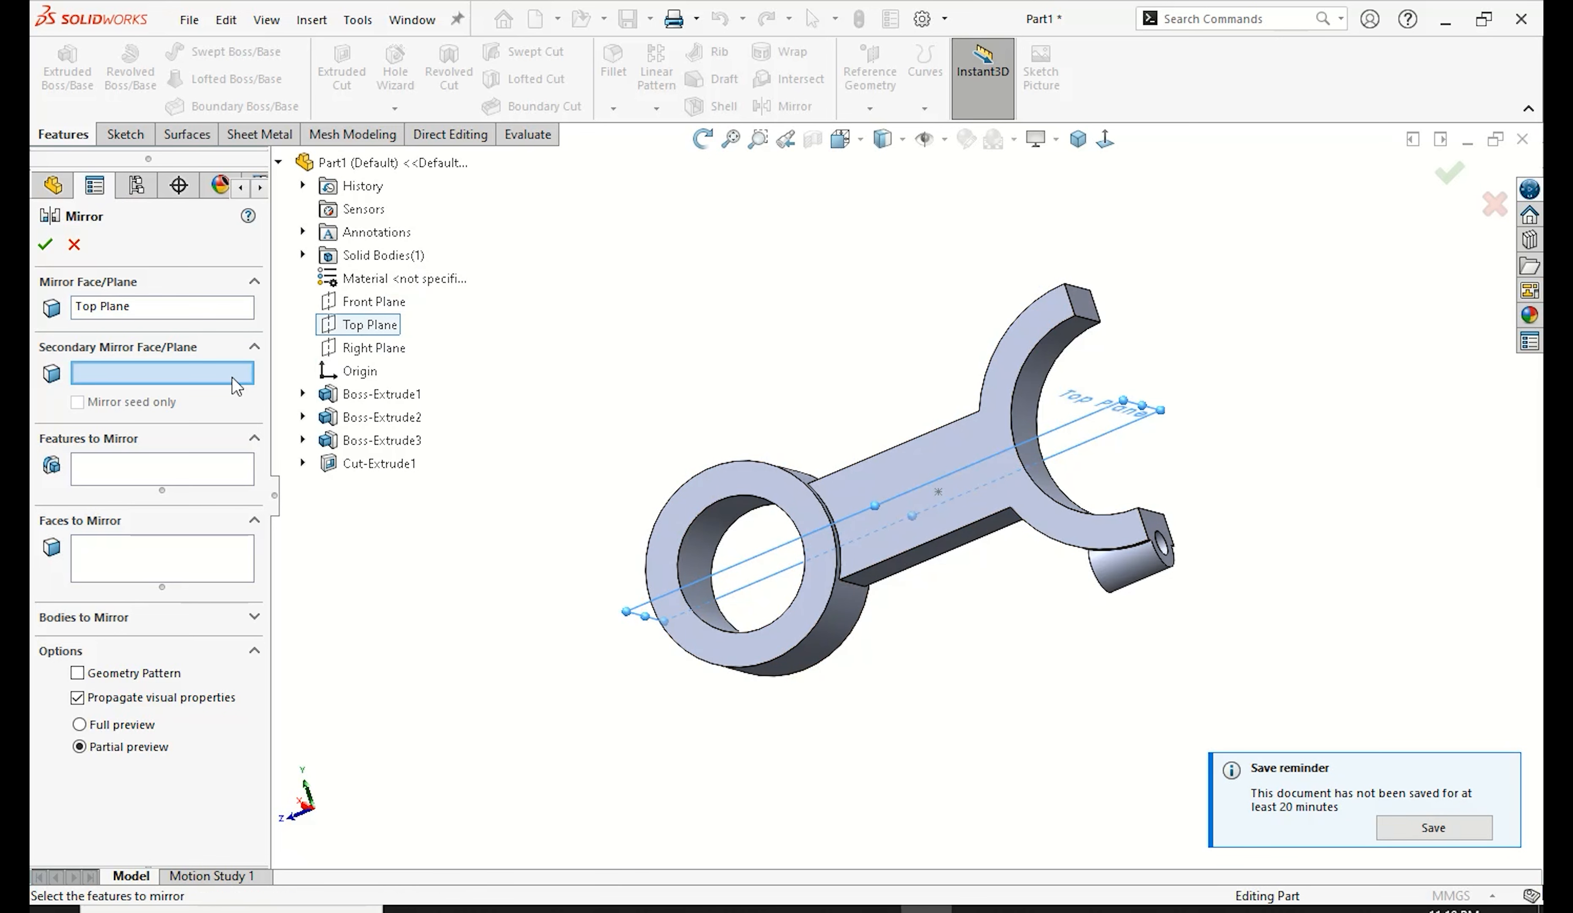
click(160, 476)
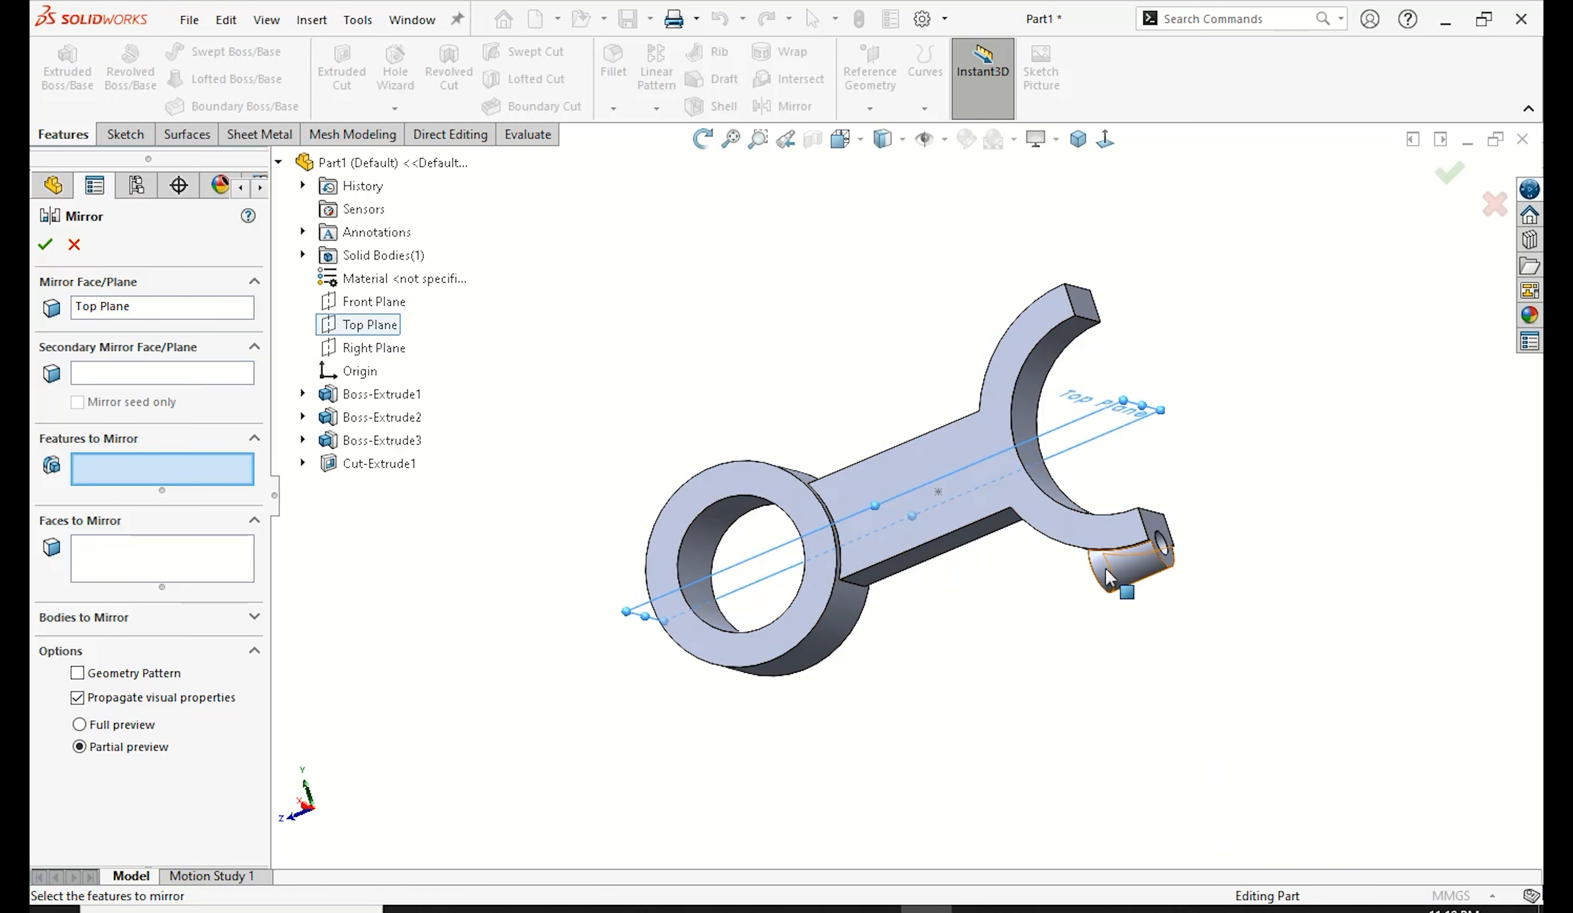
click(1172, 548)
click(1165, 547)
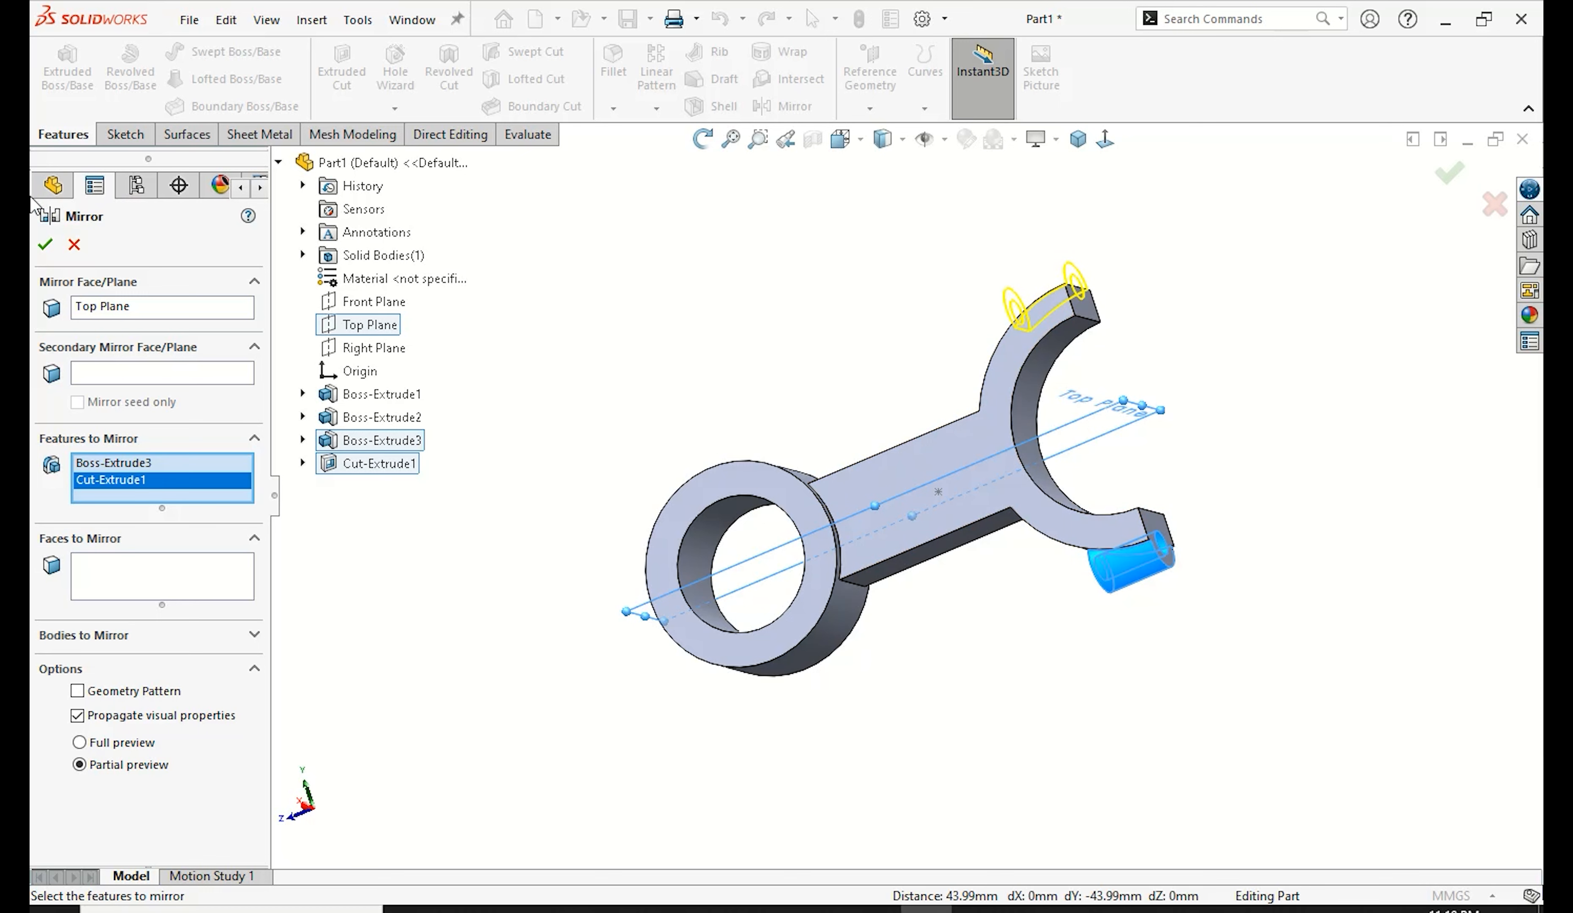
click(44, 245)
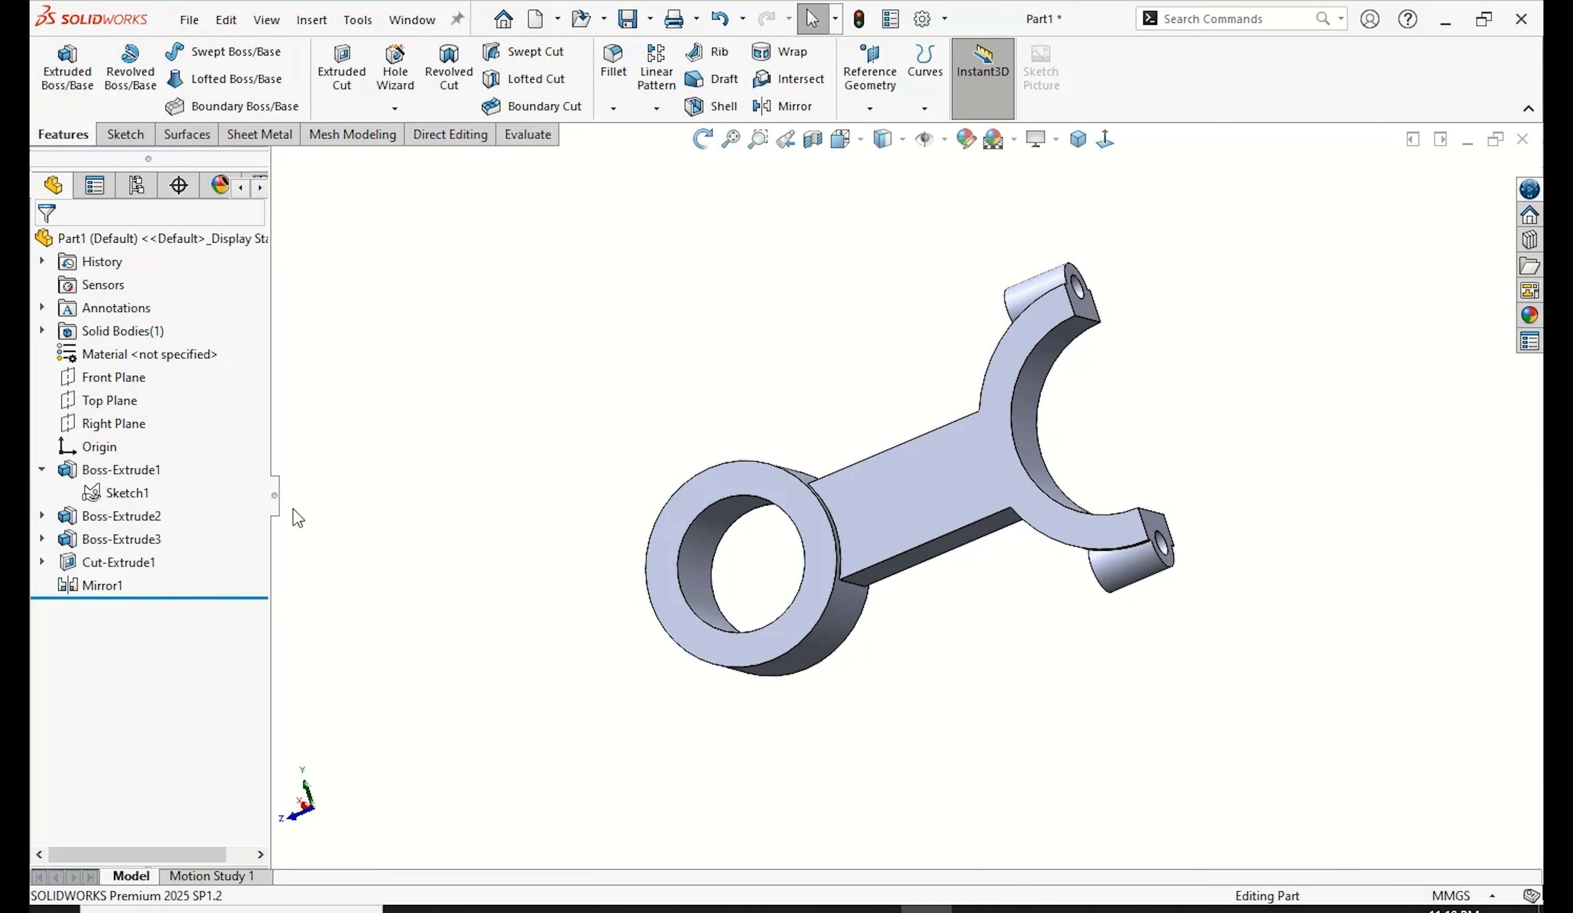
Step: Start a sketch on the connecting bar's flat face and draw a center rectangle from the origin
click(940, 502)
click(1038, 433)
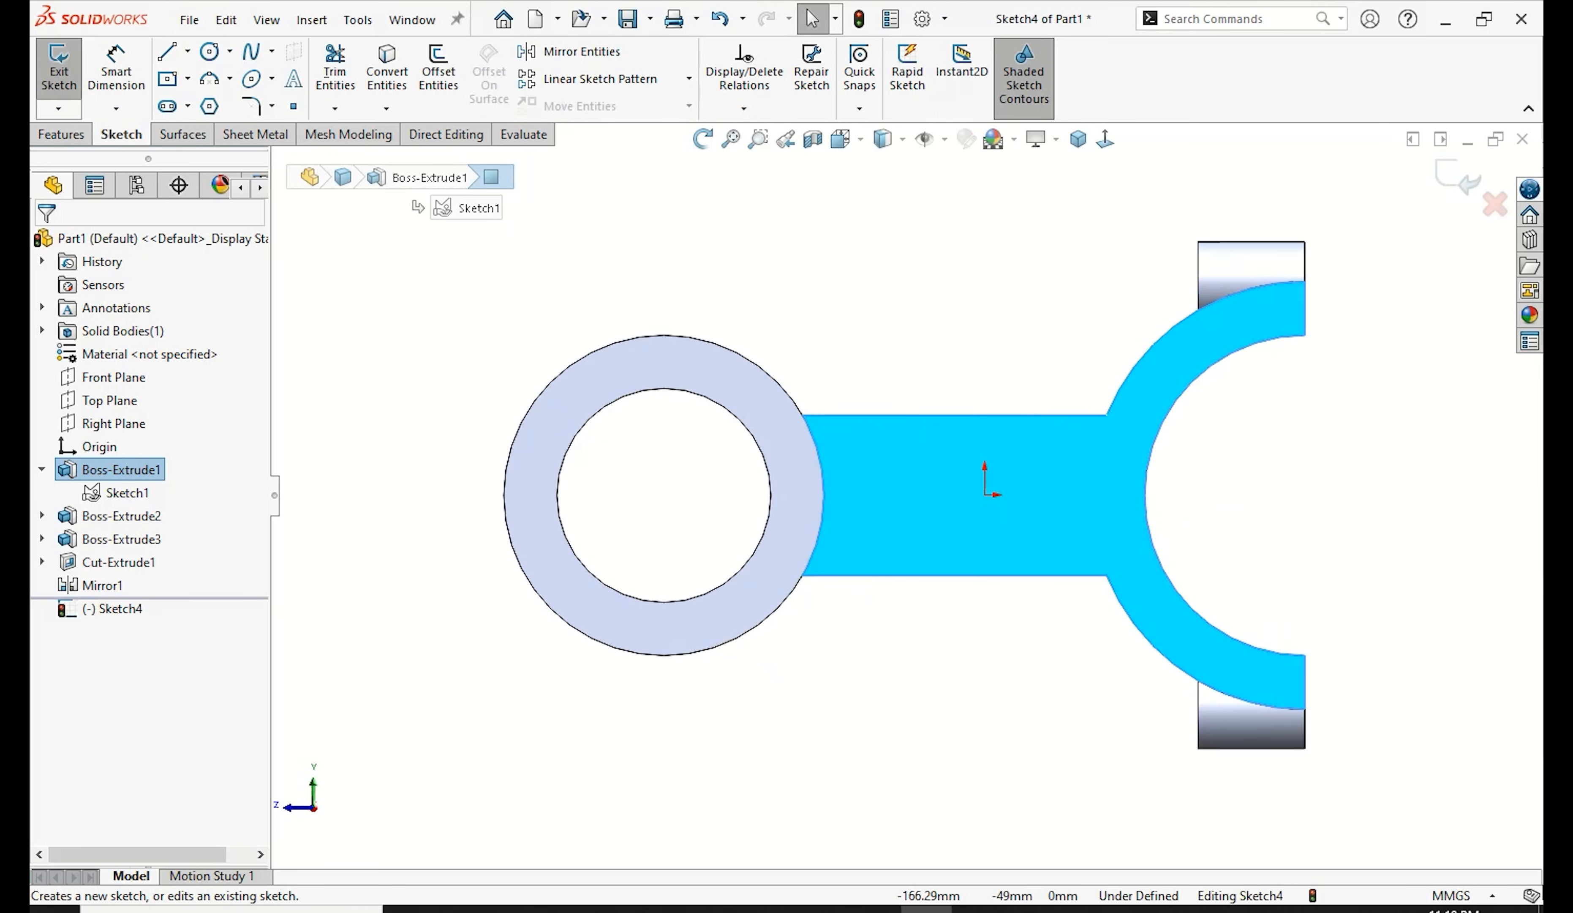
click(188, 78)
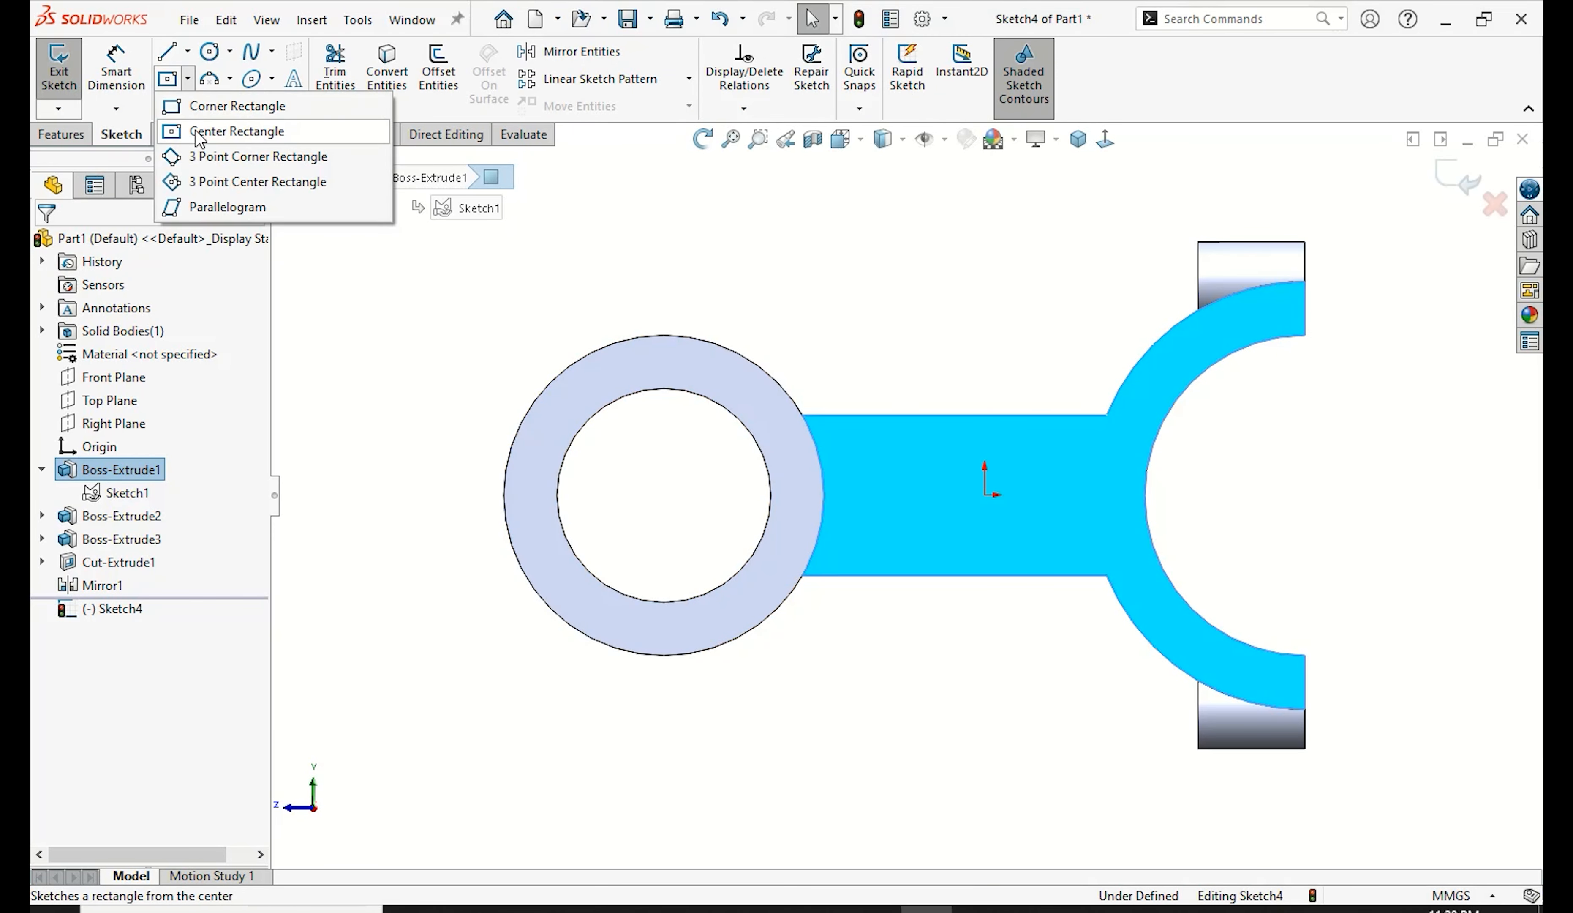
click(232, 129)
click(985, 495)
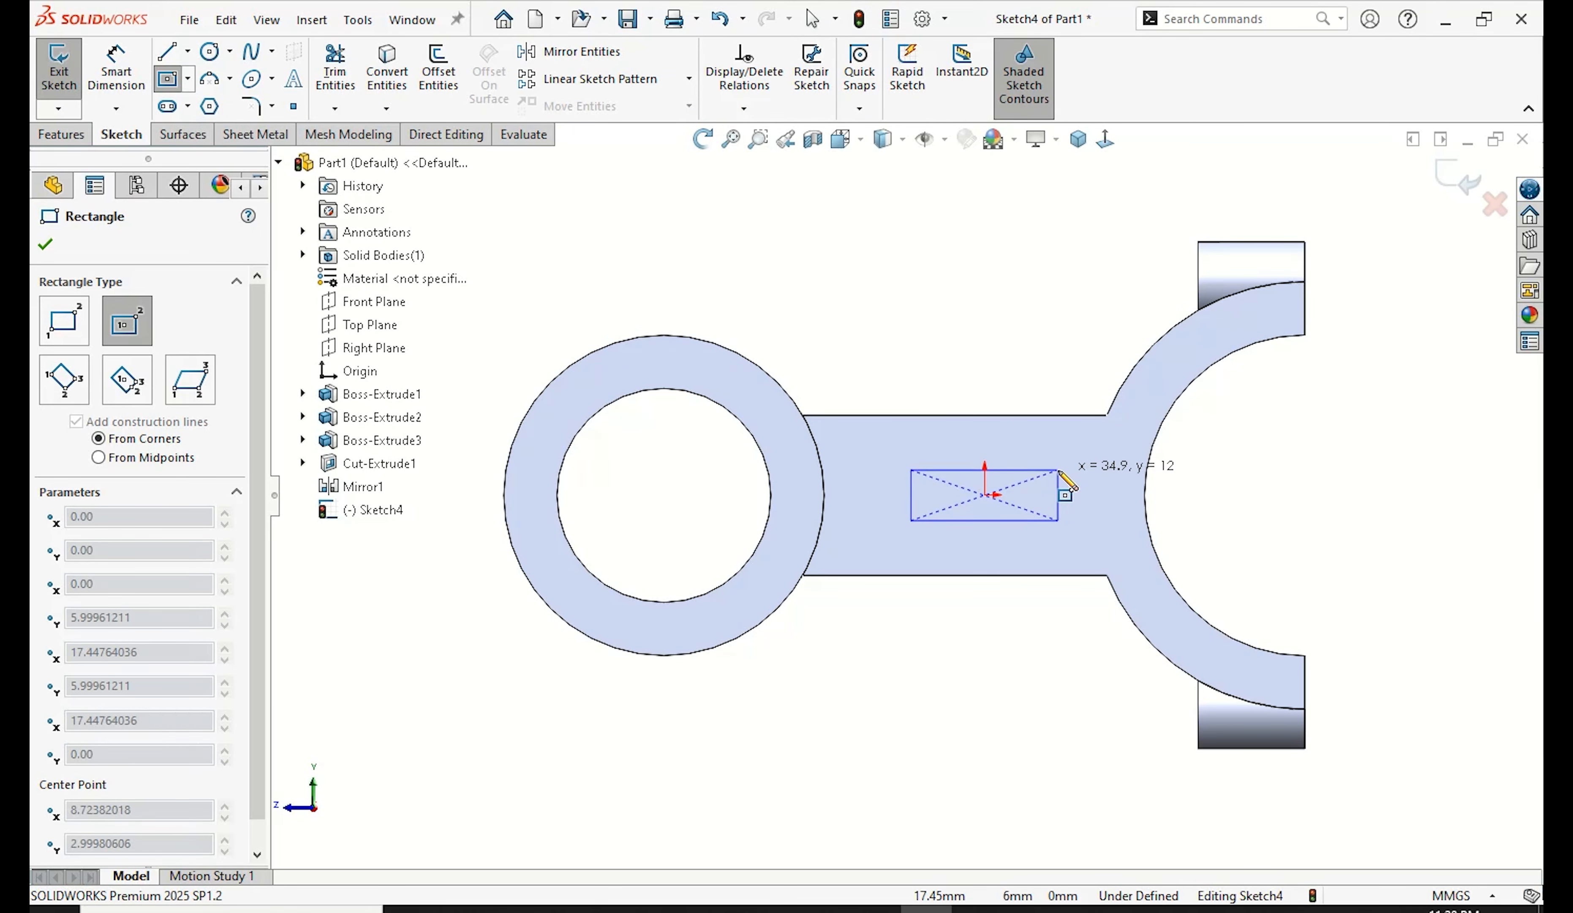
click(1085, 462)
right_click(1088, 469)
click(1116, 484)
Step: Make the rectangle's upper corner on the small-end side coincident with the small end's outer circular edge
click(818, 450)
ctrl+click(885, 461)
click(978, 381)
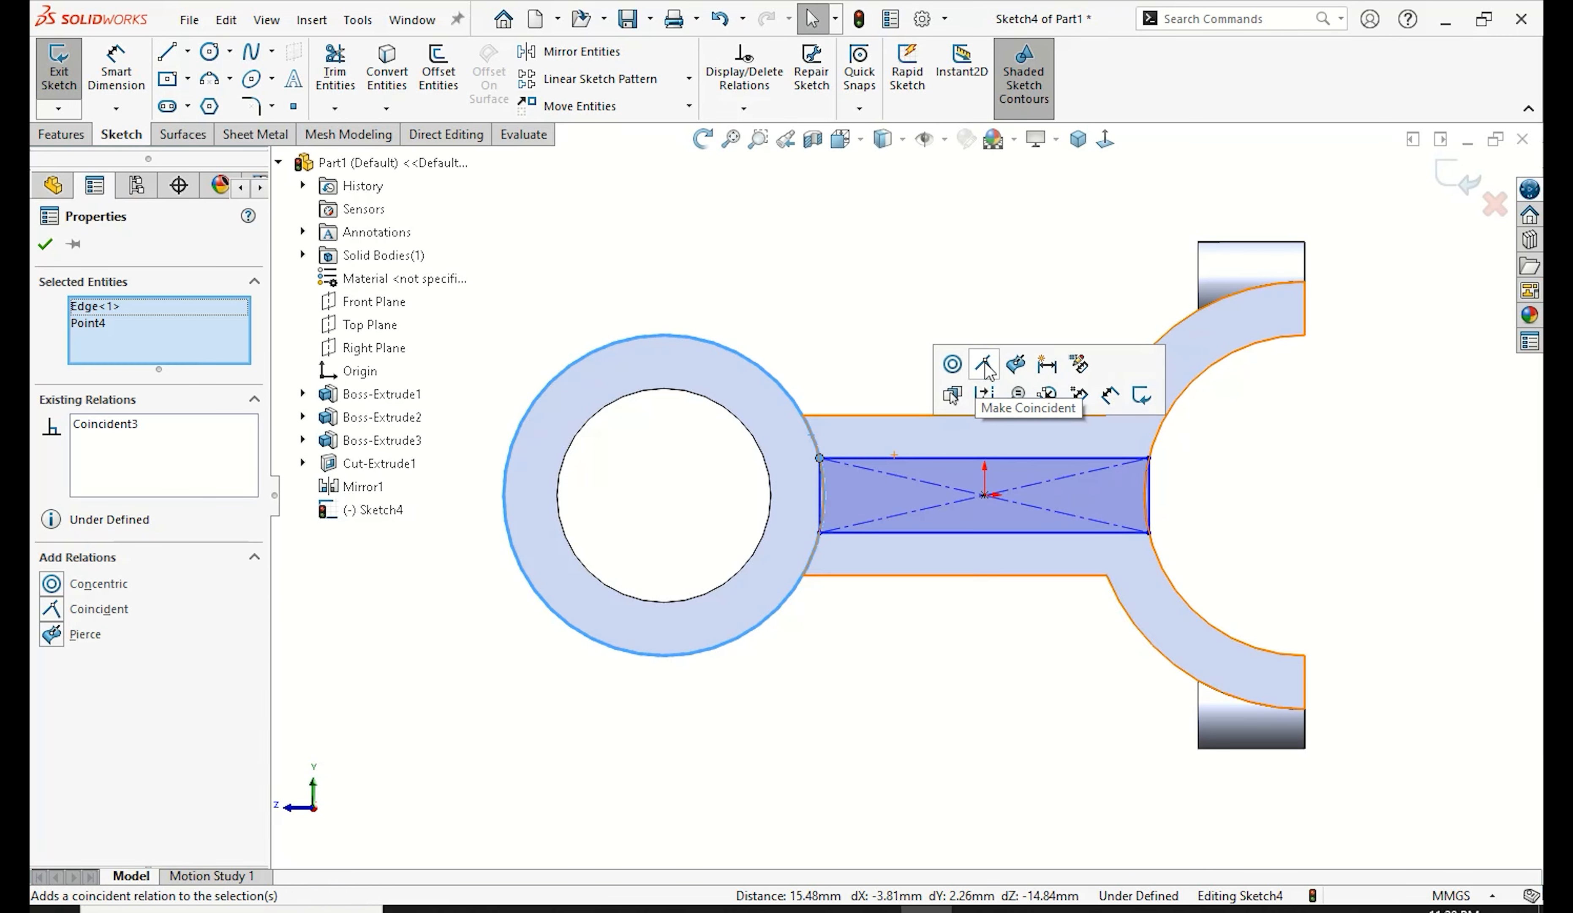
click(44, 244)
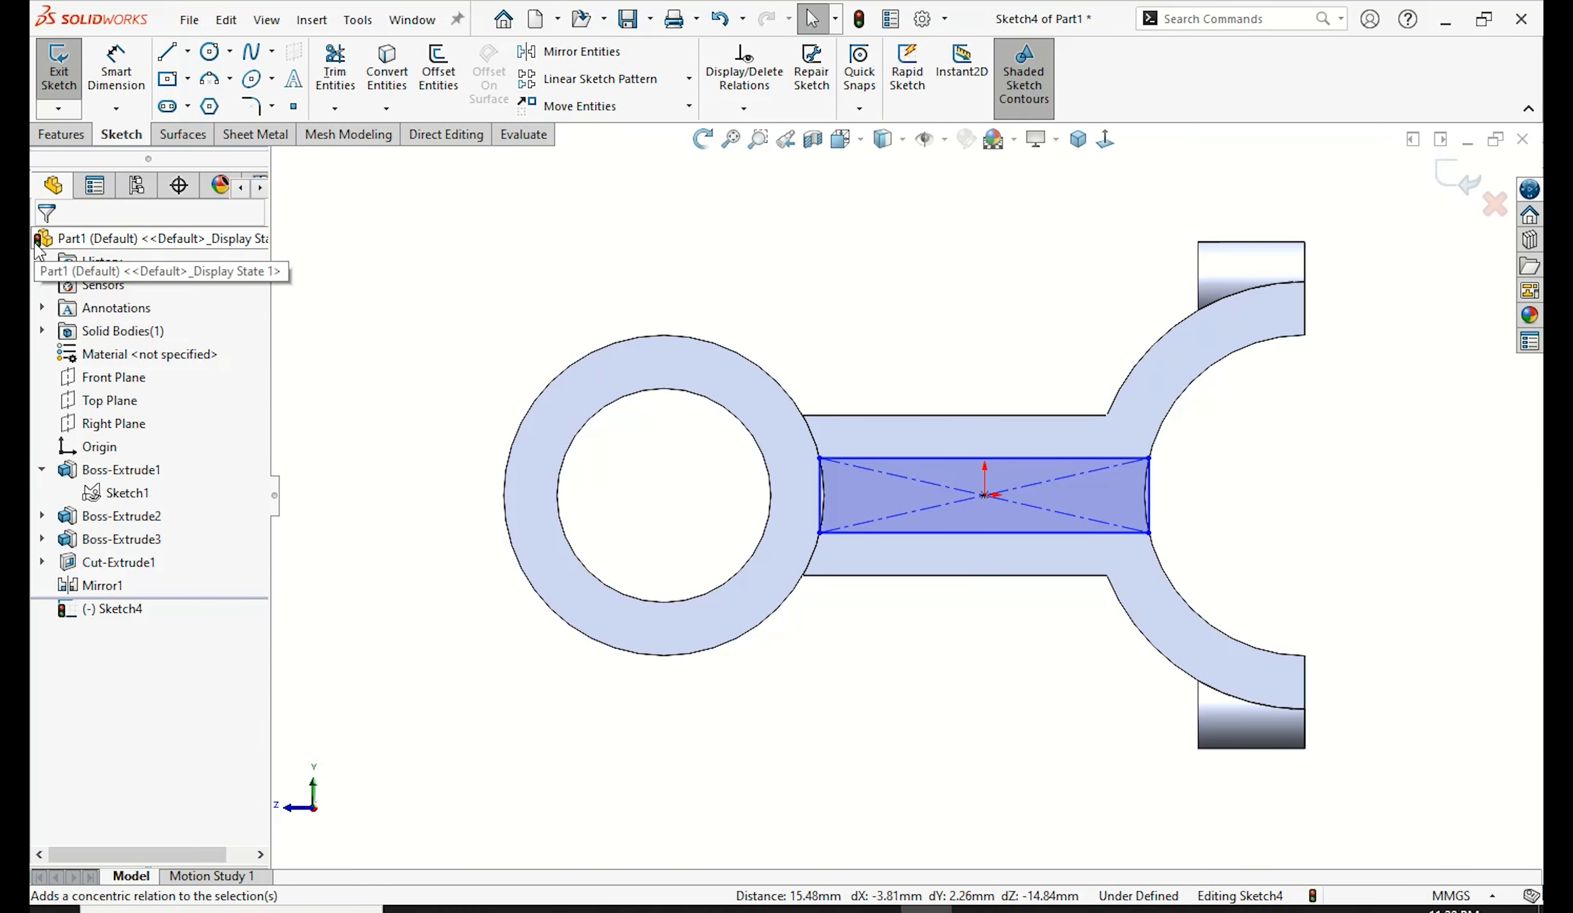
Step: Convert the arc edge between the connecting bar and the small-end ring into a sketch entity
click(387, 69)
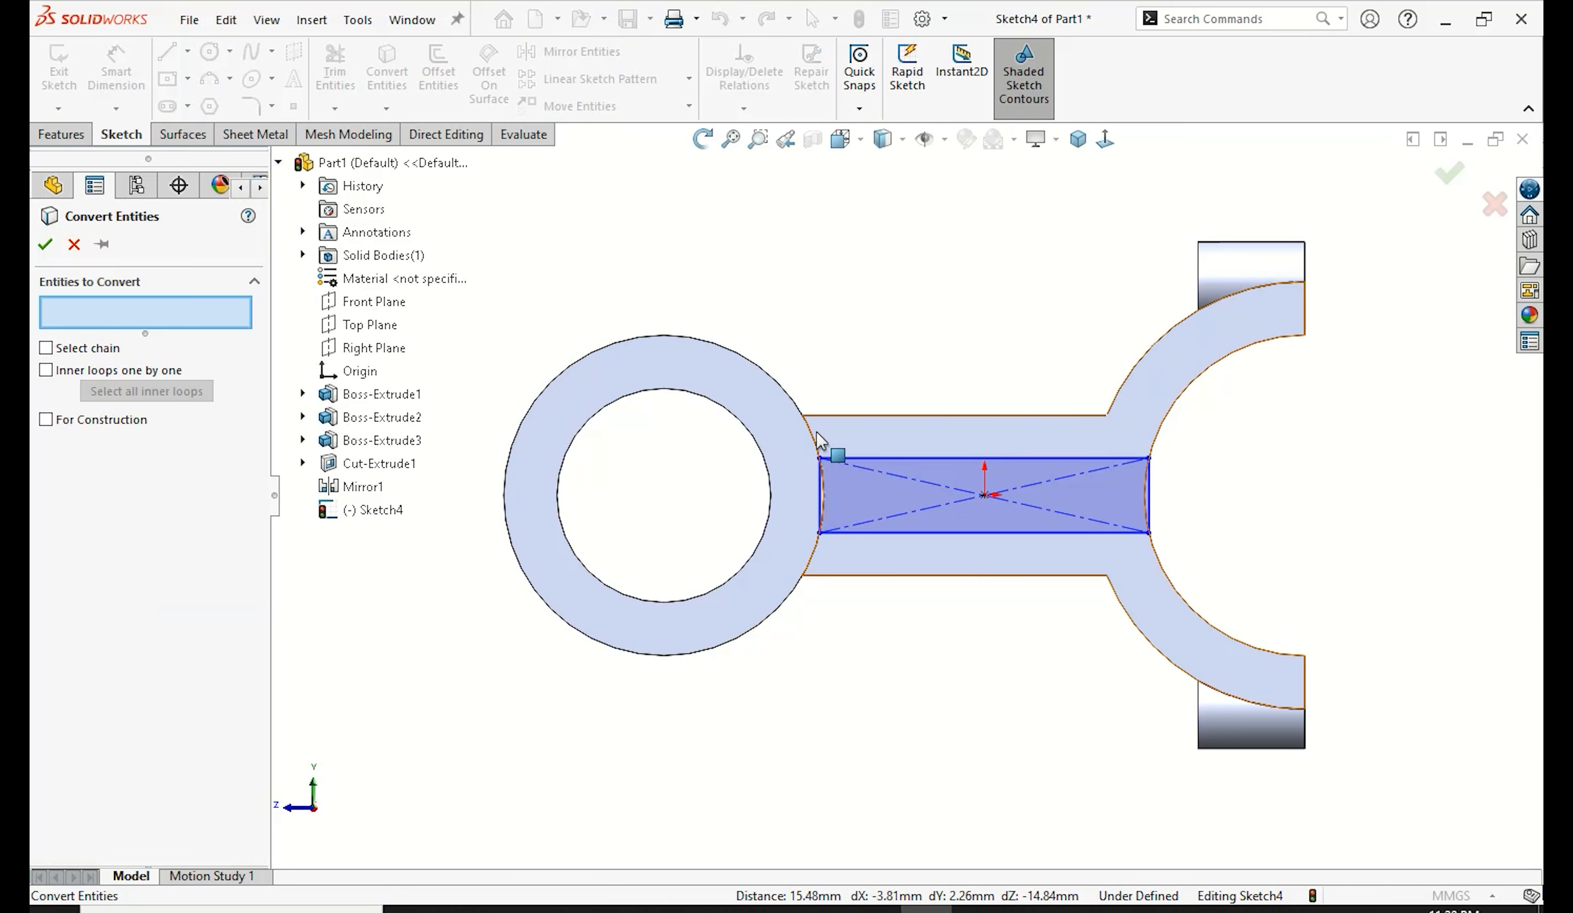
click(816, 447)
click(49, 246)
Step: Trim the converted arc above the rectangle and the rectangle's short side next to the small end
scroll(799, 462, down, 8)
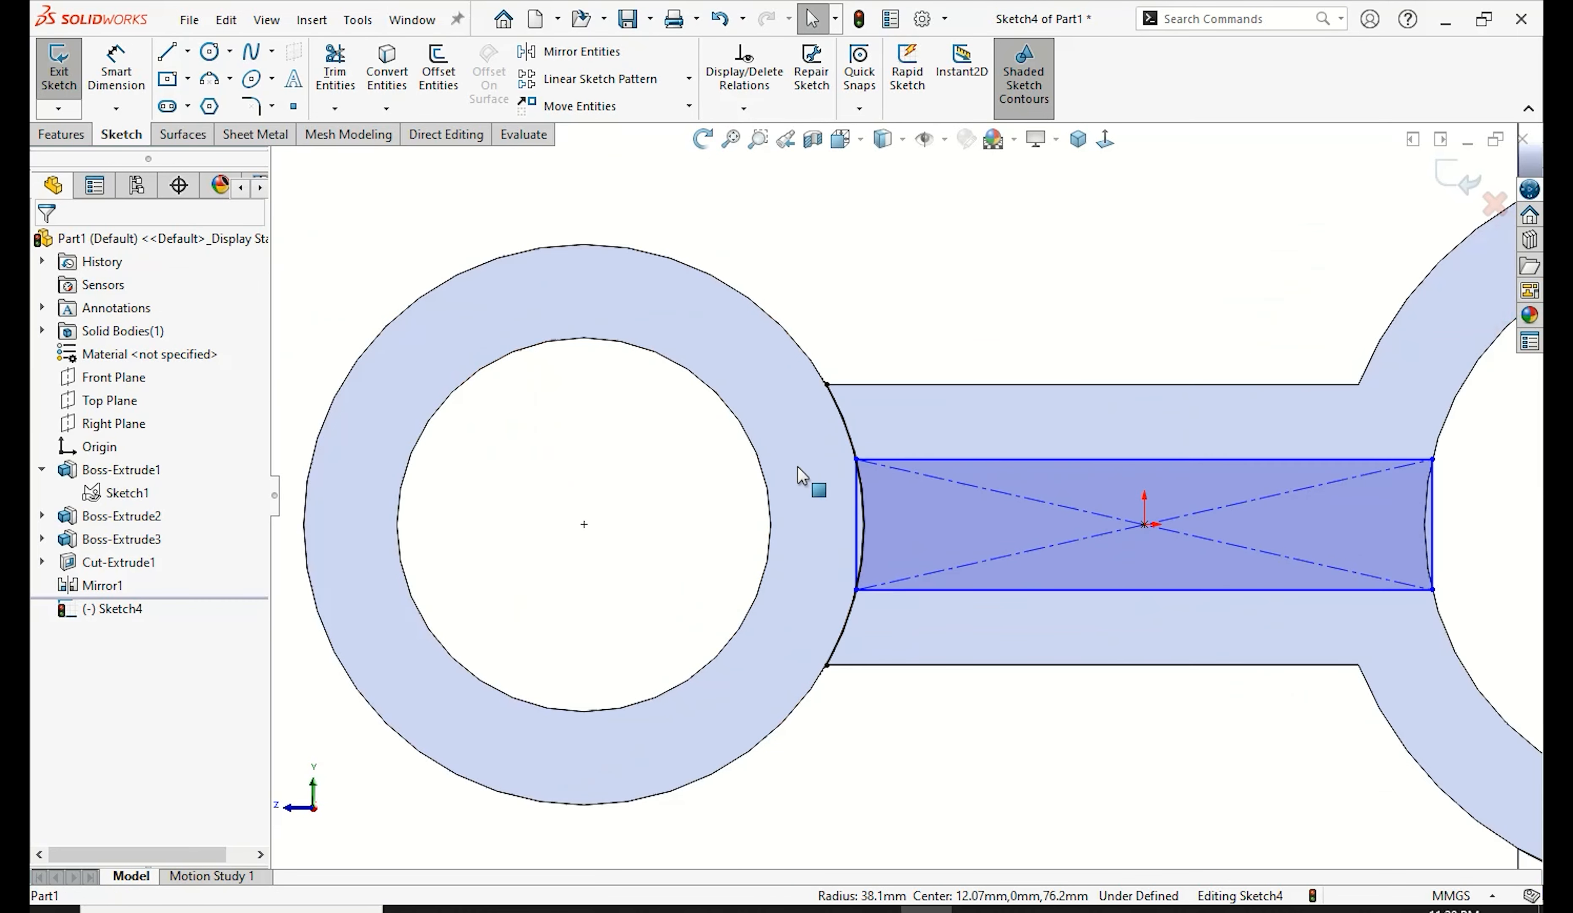
click(336, 70)
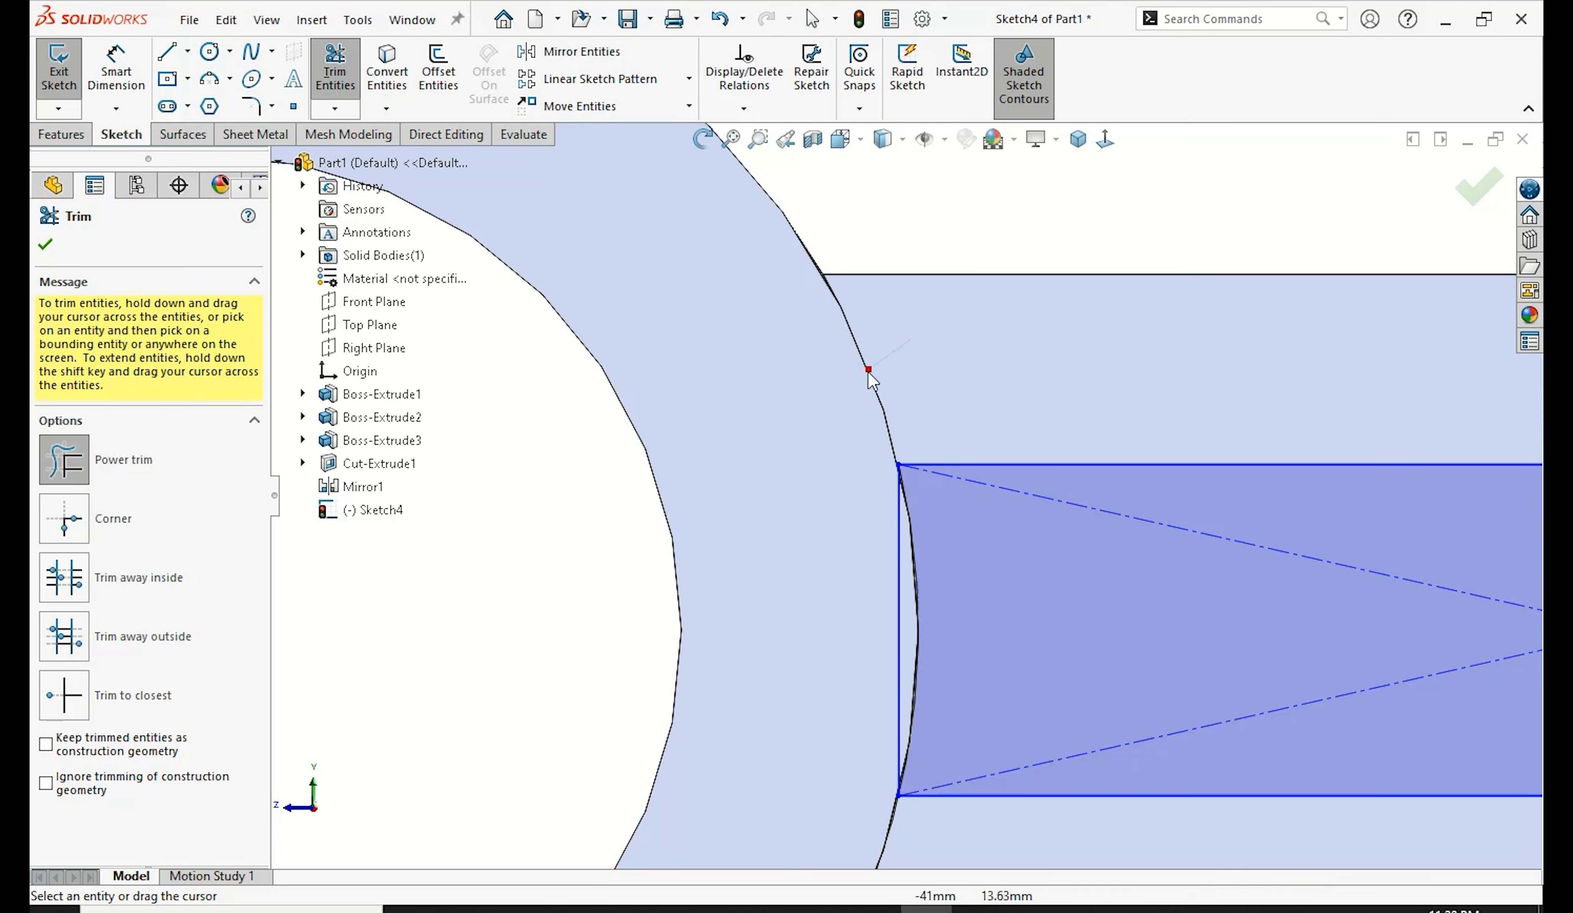
click(899, 541)
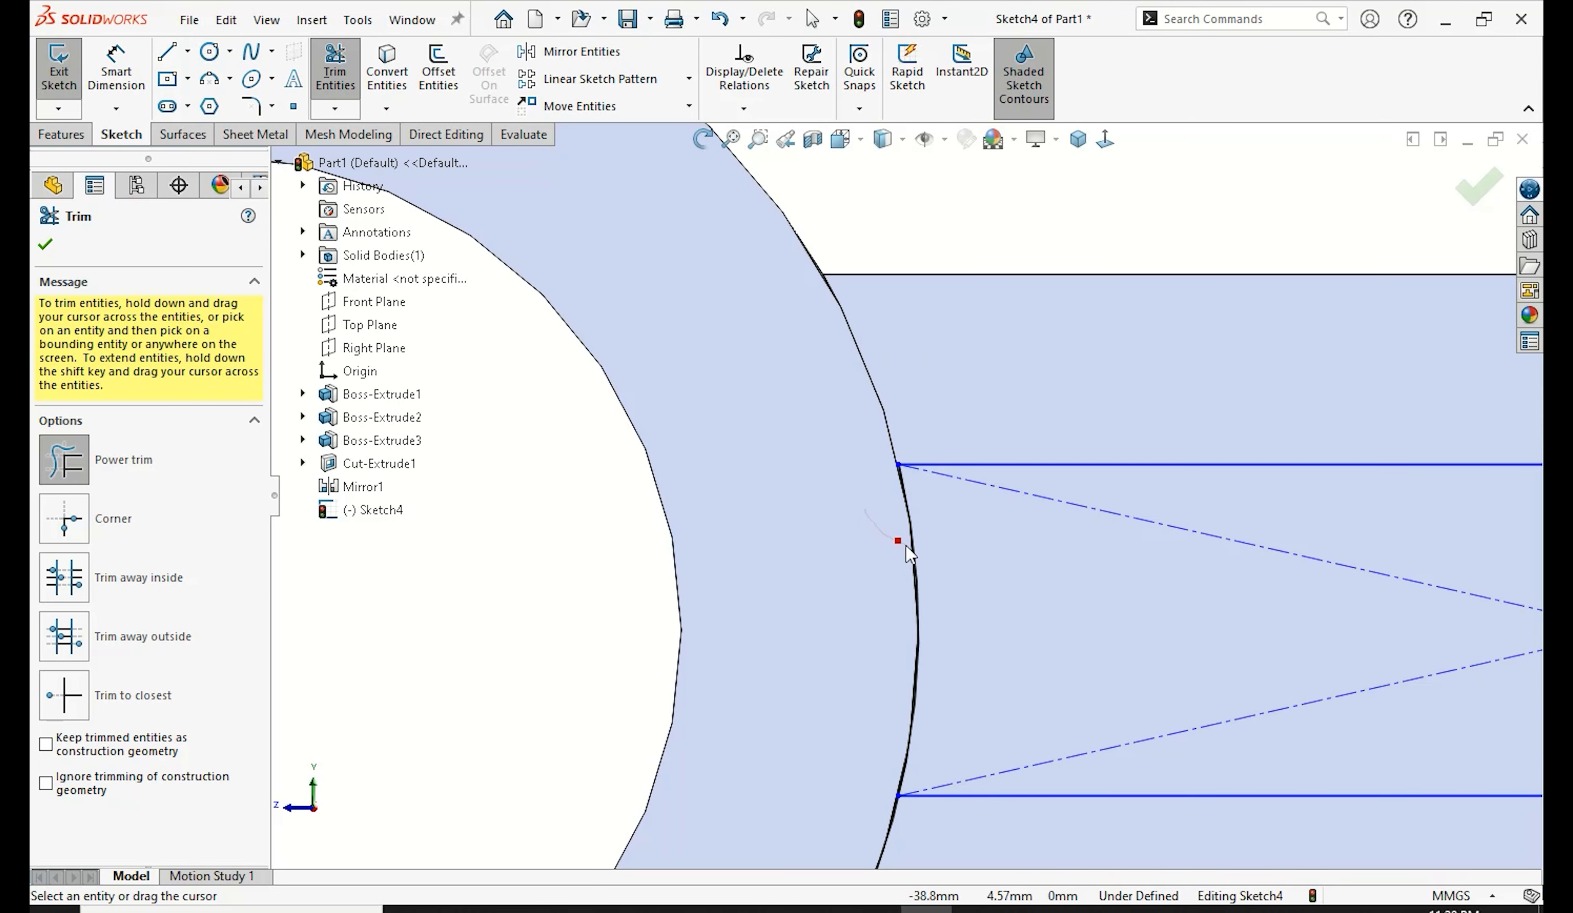
click(46, 244)
scroll(755, 481, up, 8)
scroll(1345, 544, up, 1)
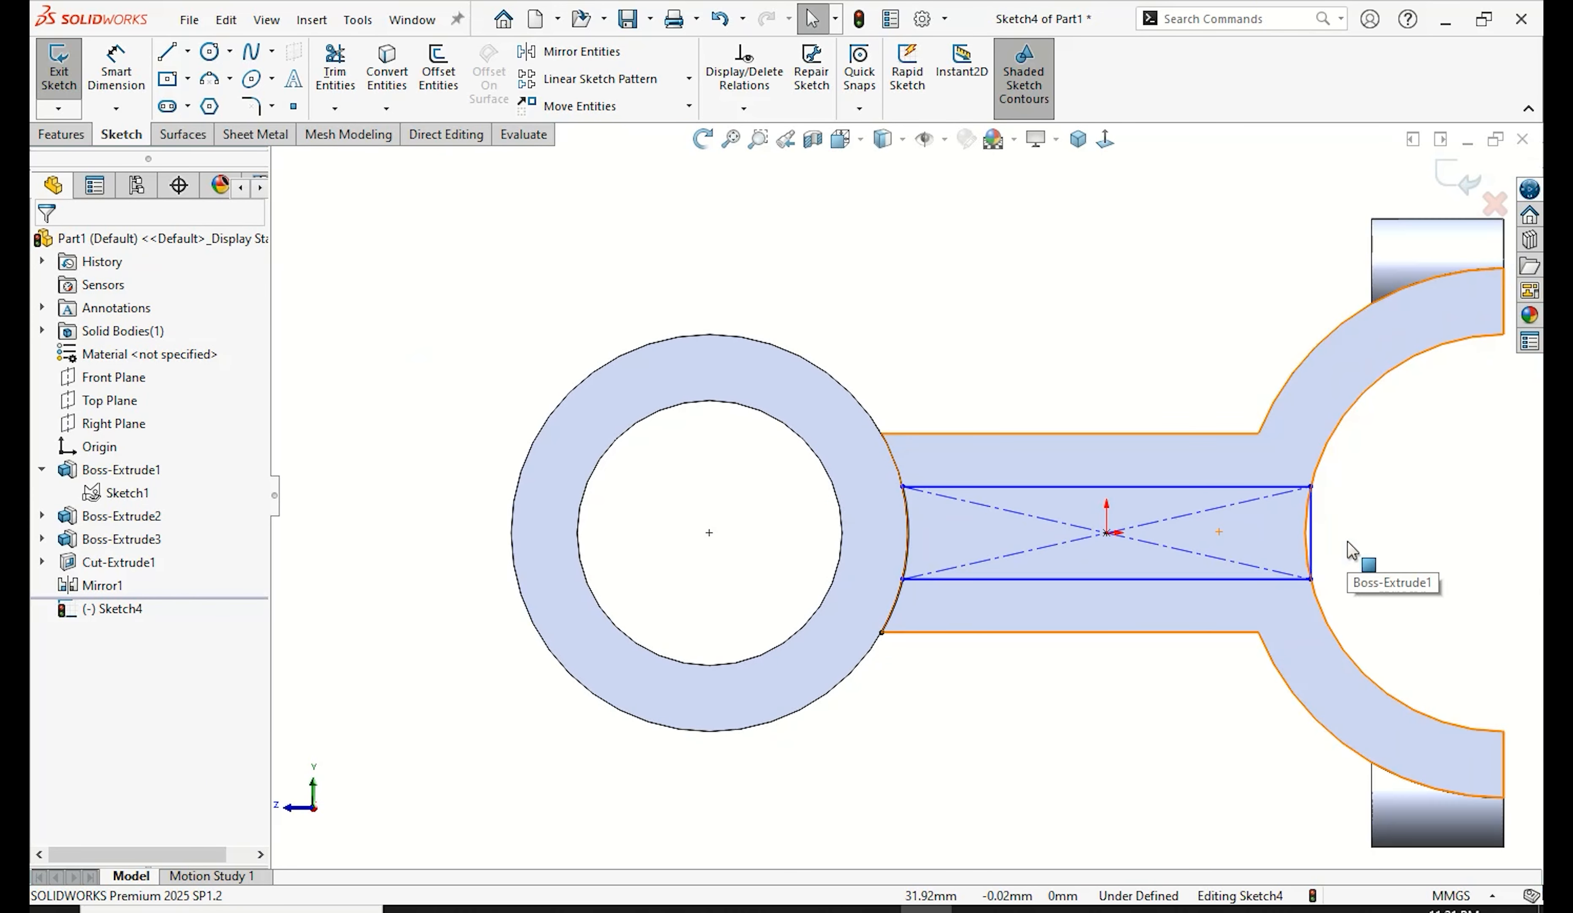
Step: Dimension the distance between the rectangle's upper line and the bar's upper edge to 7.62 mm
scroll(1348, 544, down, 3)
scroll(1348, 544, up, 3)
scroll(1348, 544, down, 1)
scroll(1233, 508, down, 1)
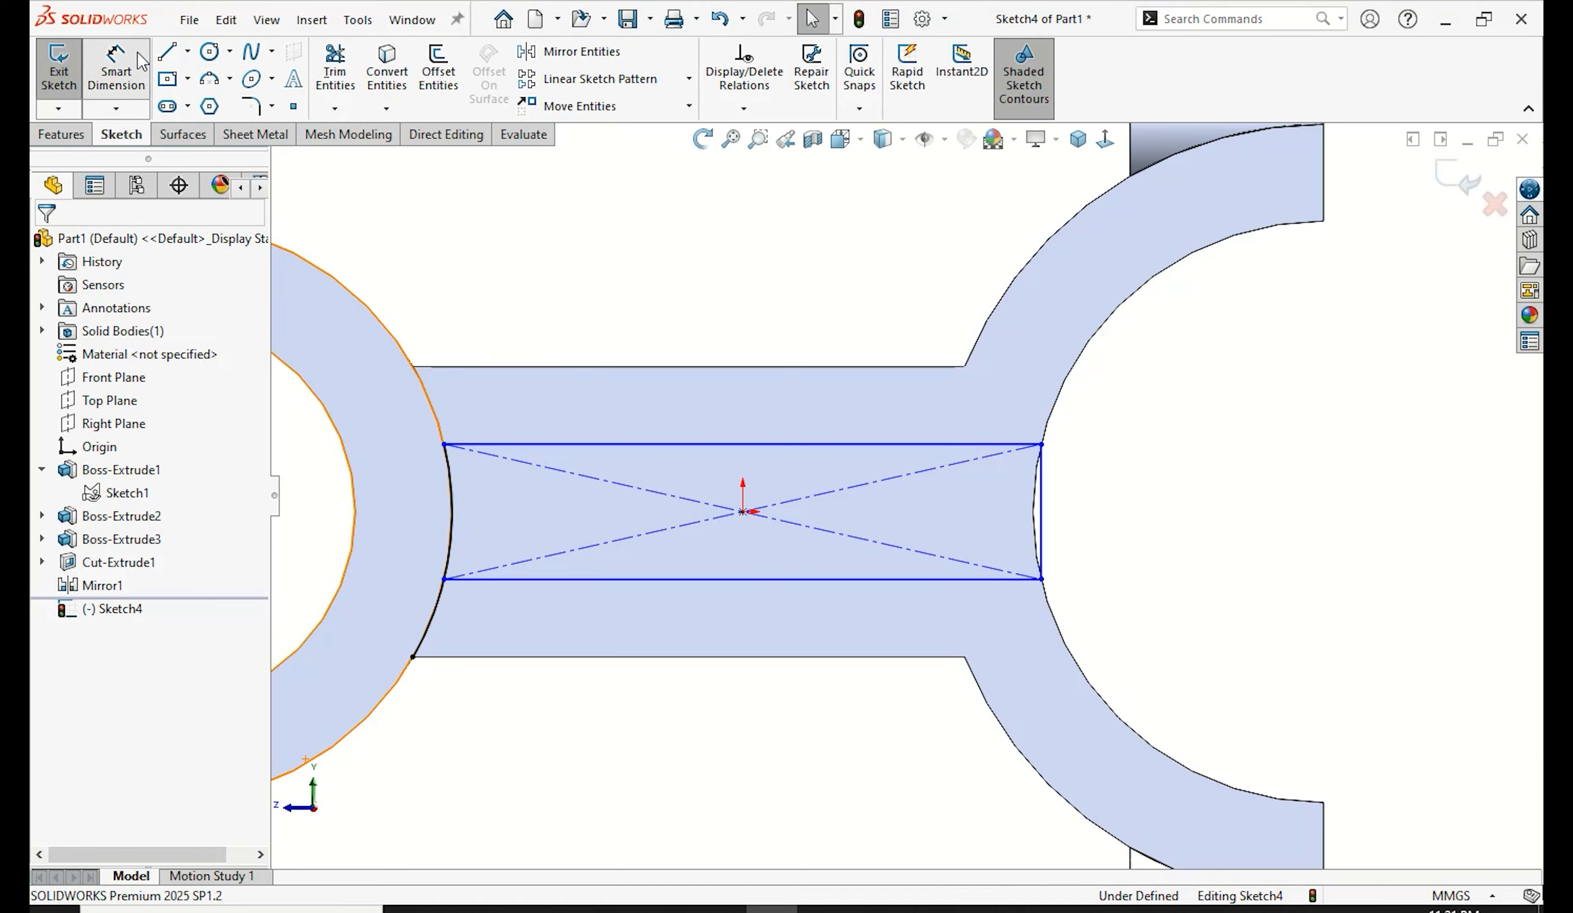
click(116, 69)
click(714, 444)
click(710, 367)
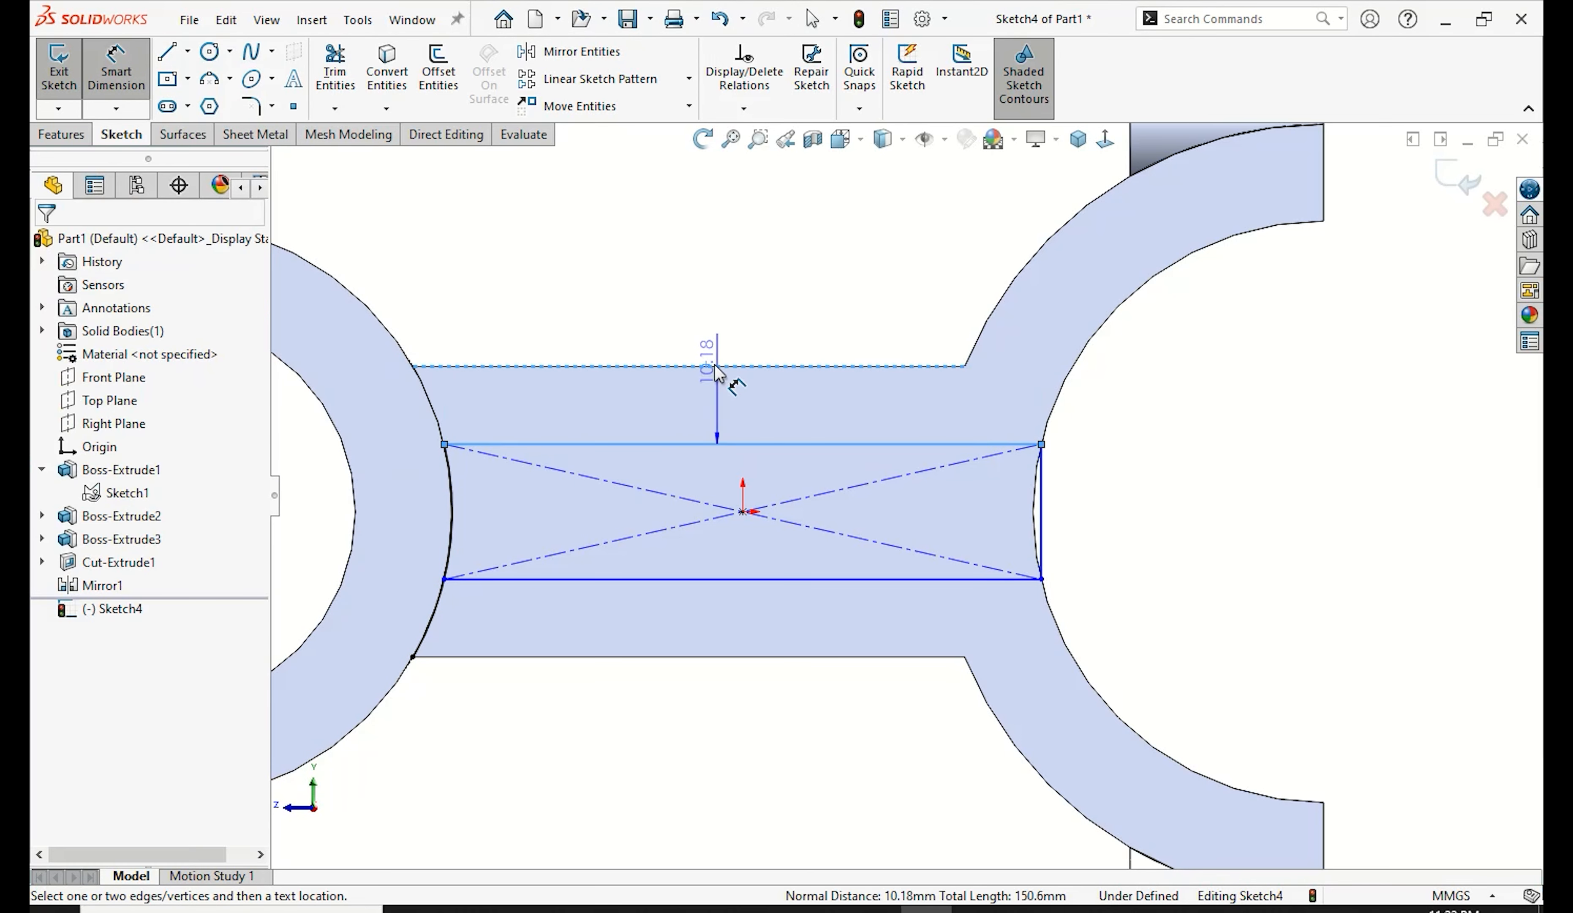
click(771, 337)
text(7.62)
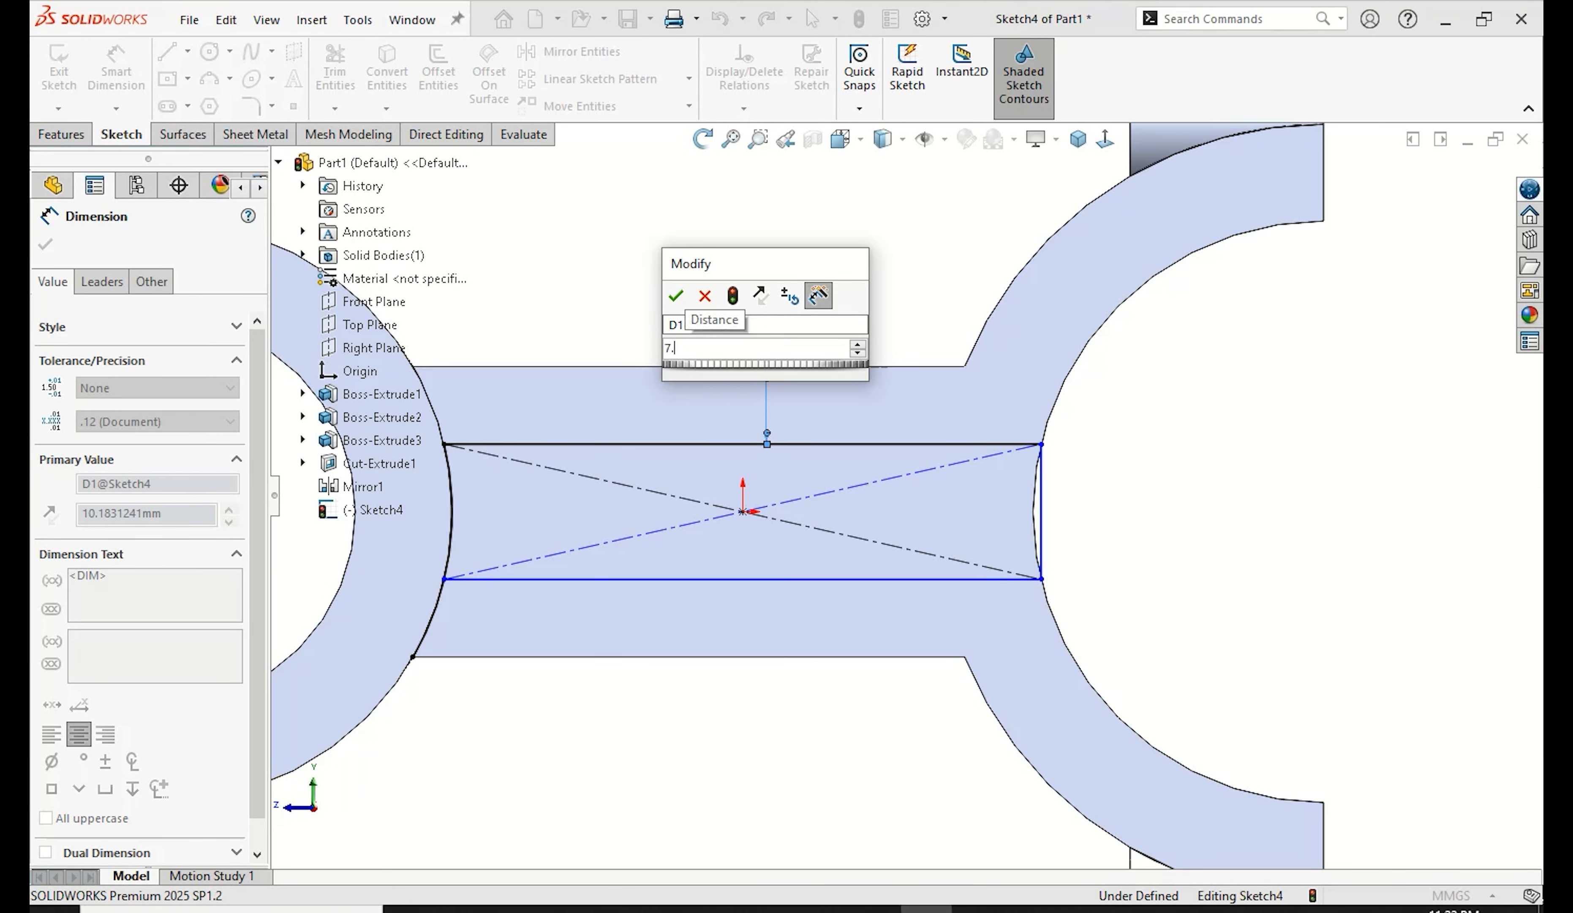
click(676, 296)
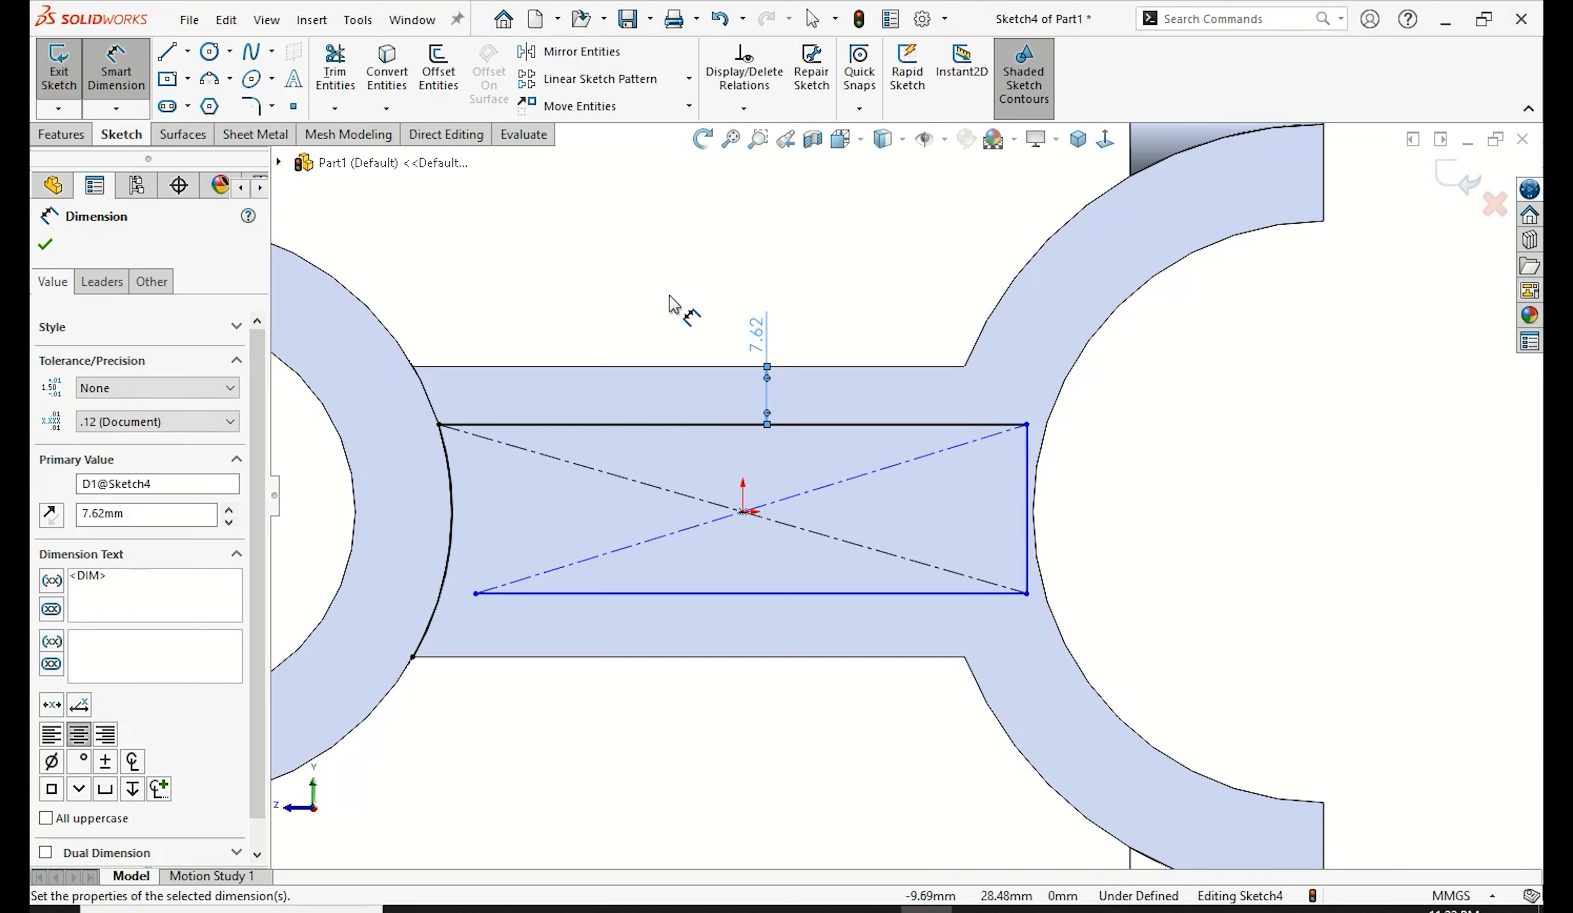
click(46, 245)
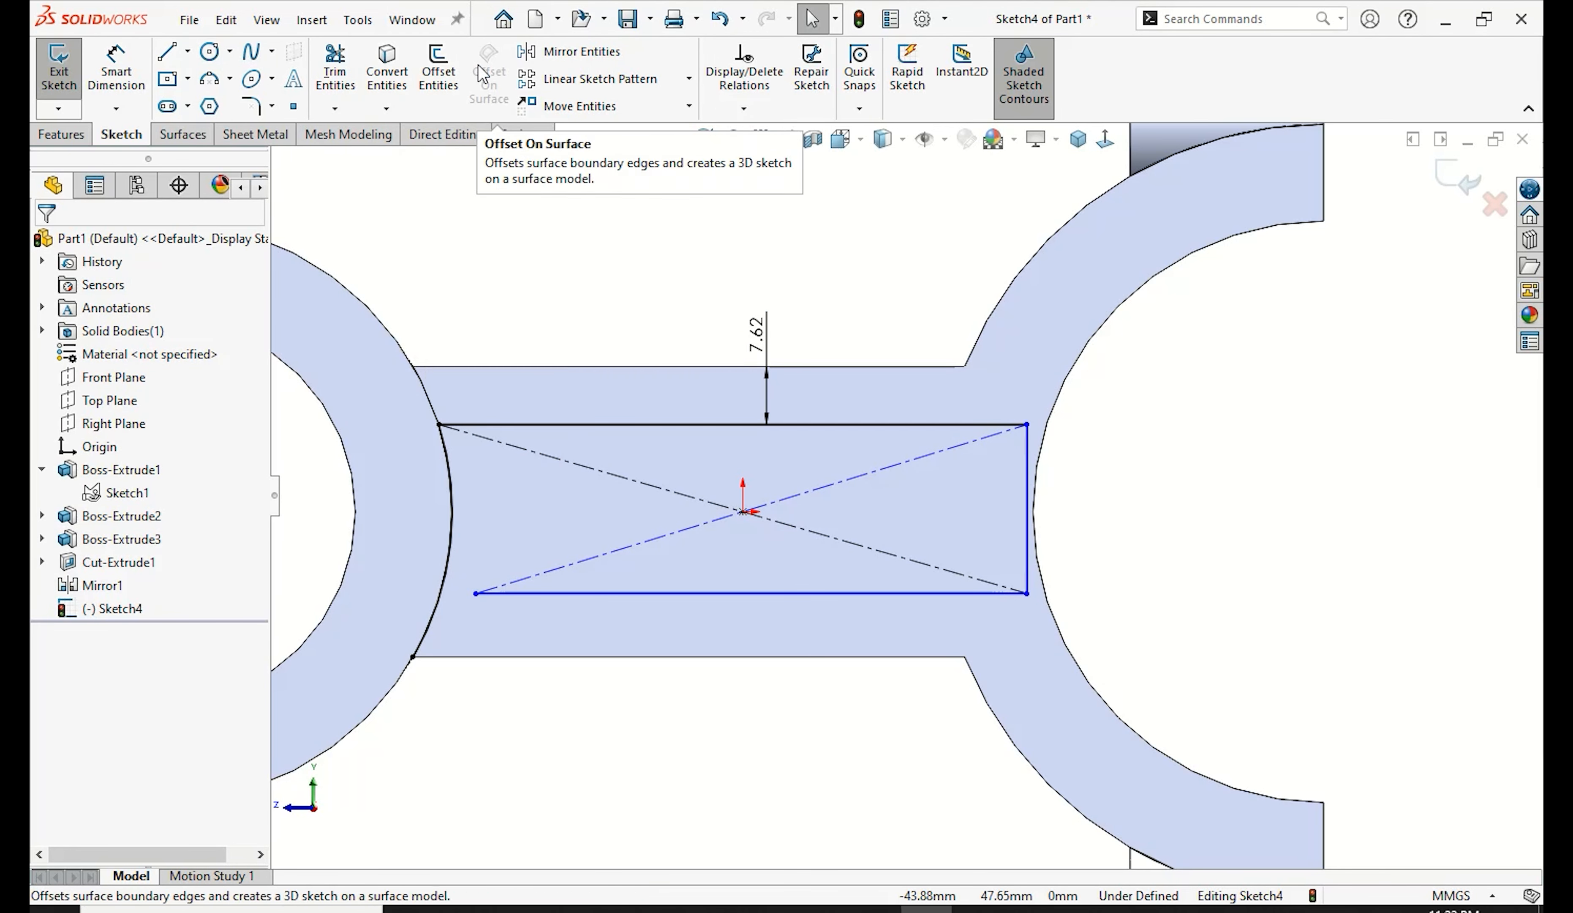
Step: Offset the big end's inner arc edge by 12.70/2 (6.35 mm) toward the bar
click(438, 73)
click(1050, 461)
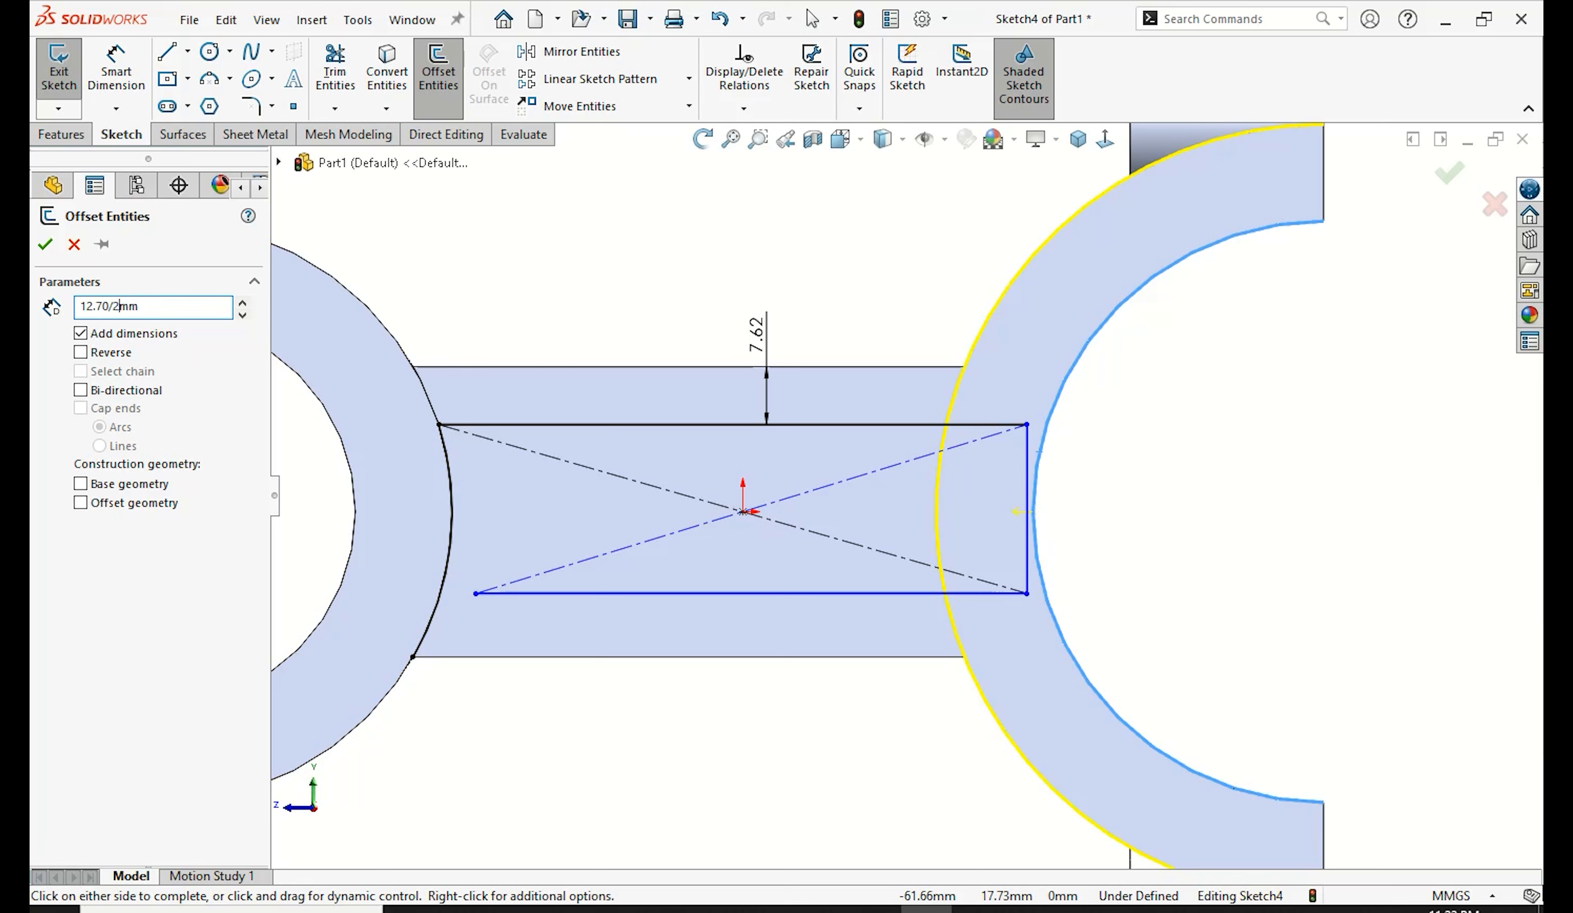
text(/2)
key(Return)
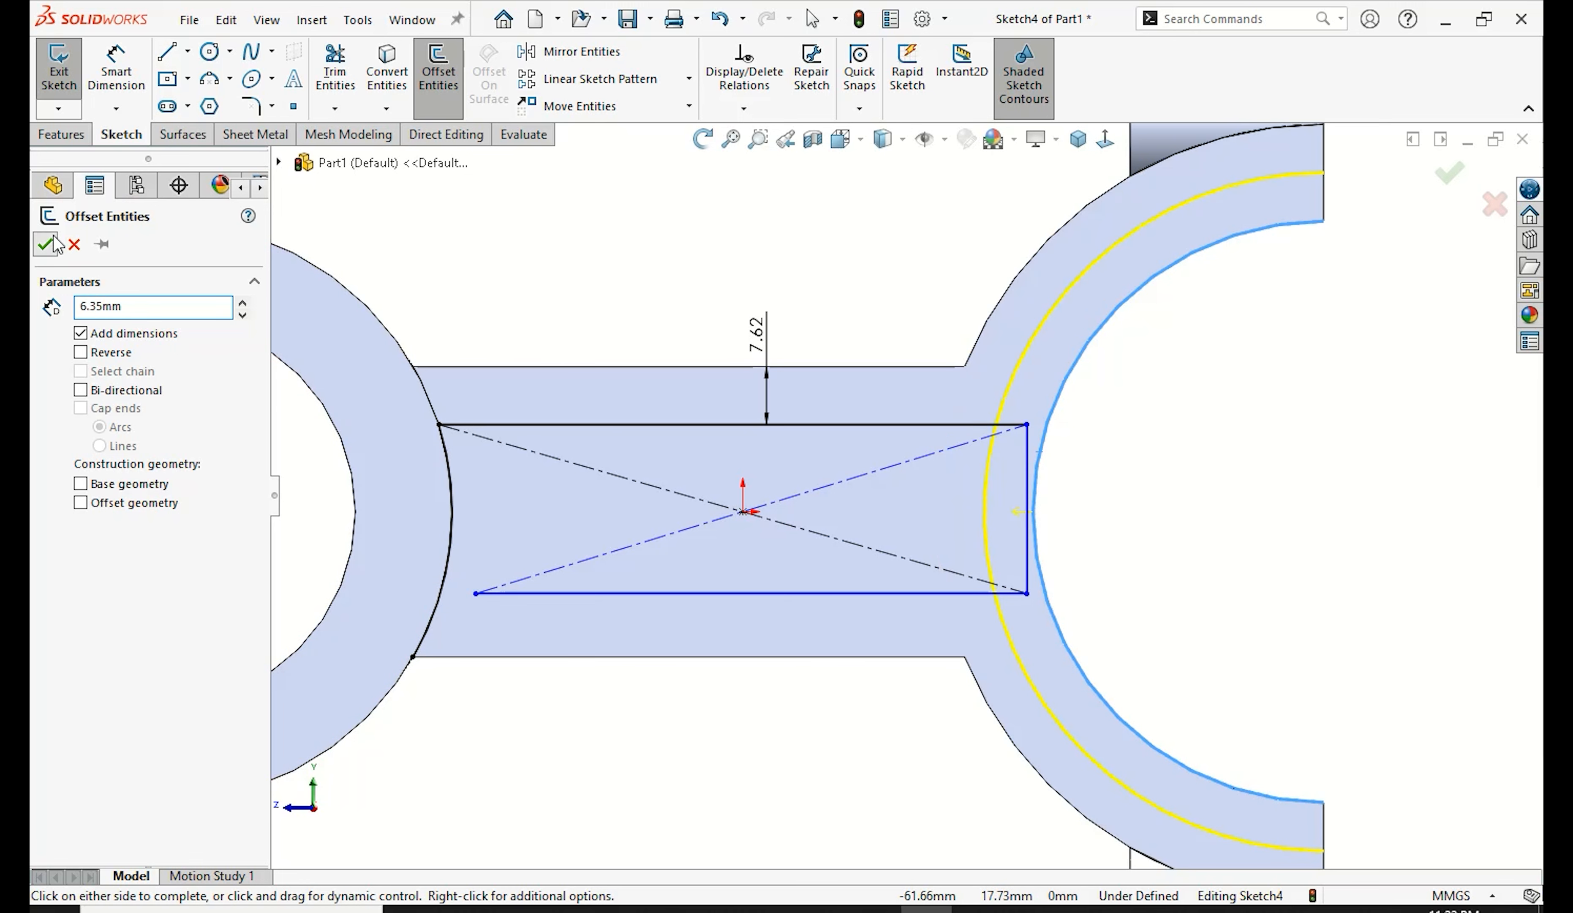
click(46, 244)
Step: Trim the offset arc outside the rectangle, the rectangle's short side near the big end and its overhanging line ends
click(336, 72)
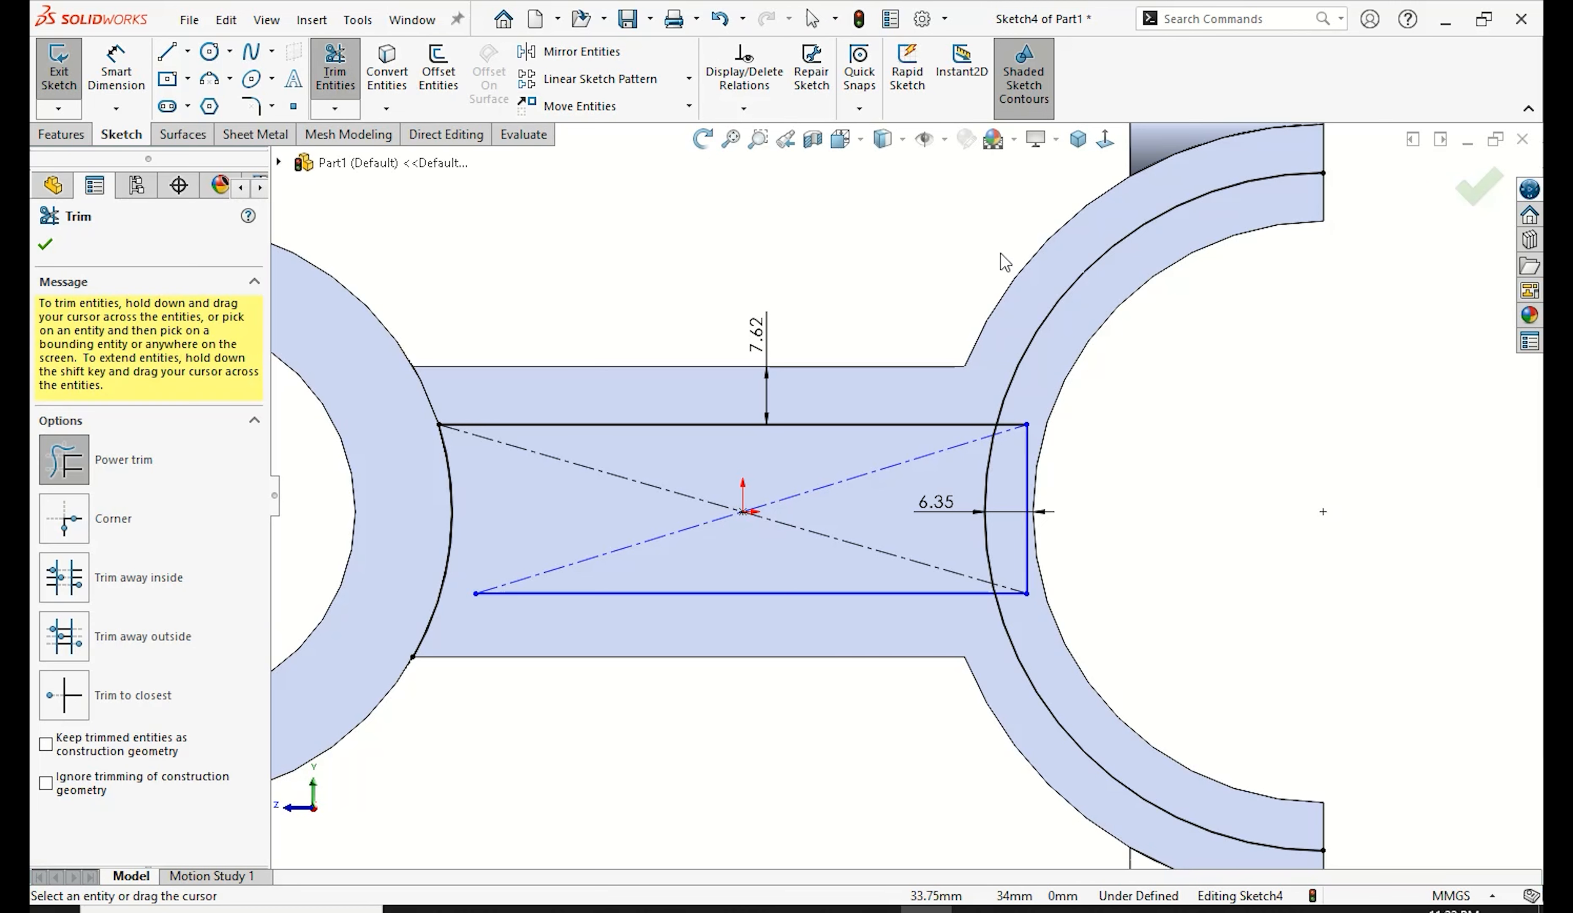
scroll(1021, 484, down, 5)
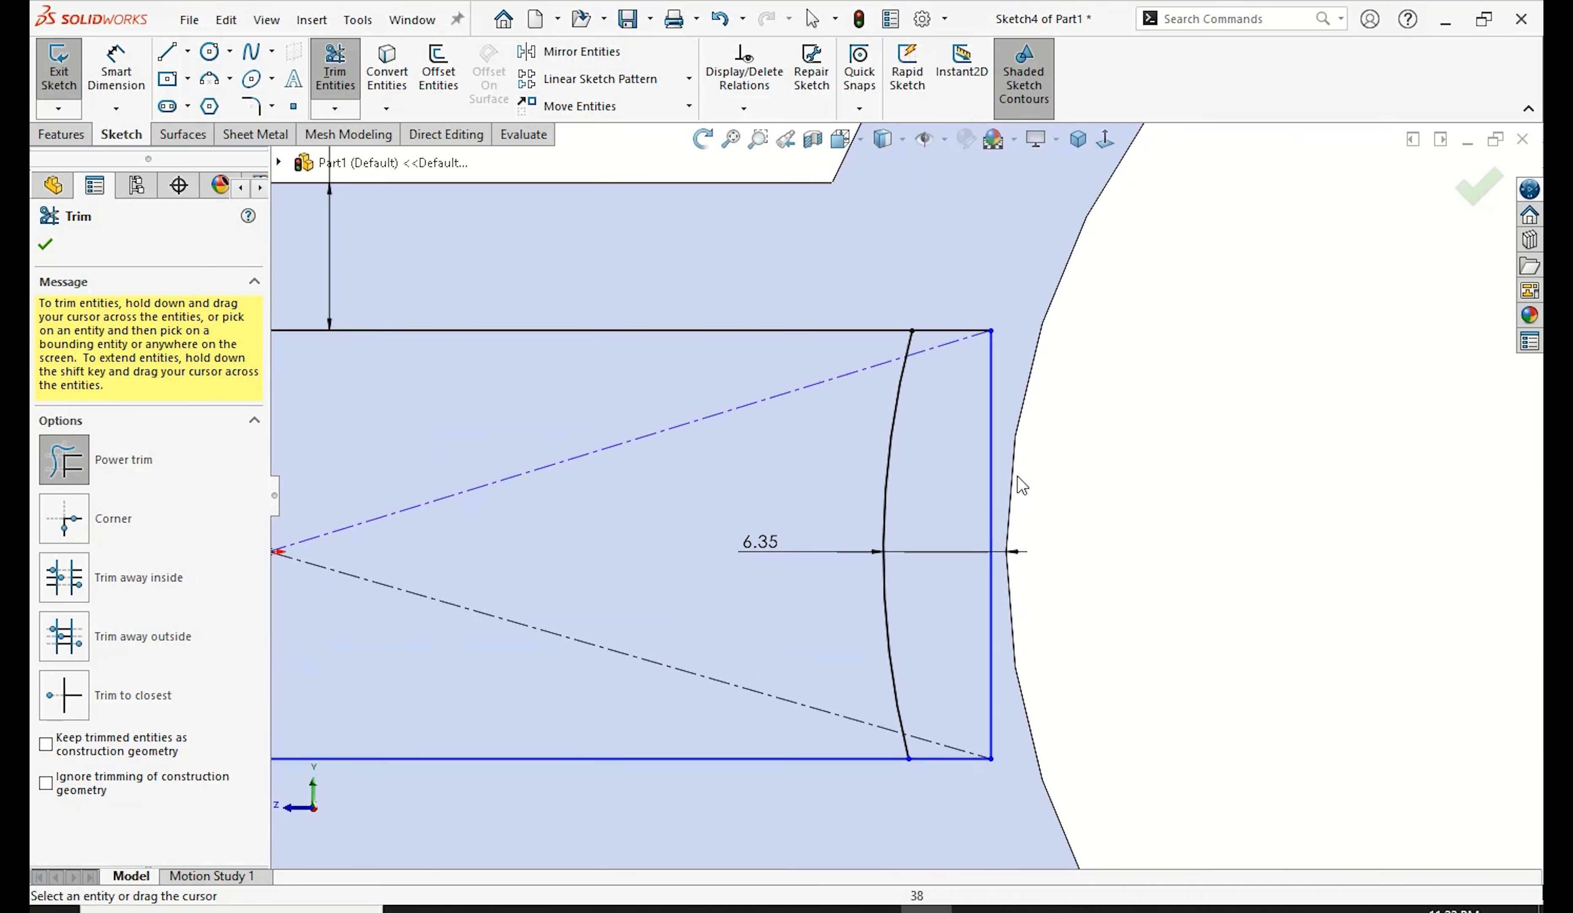
scroll(1022, 426, down, 3)
drag(902, 382, 983, 425)
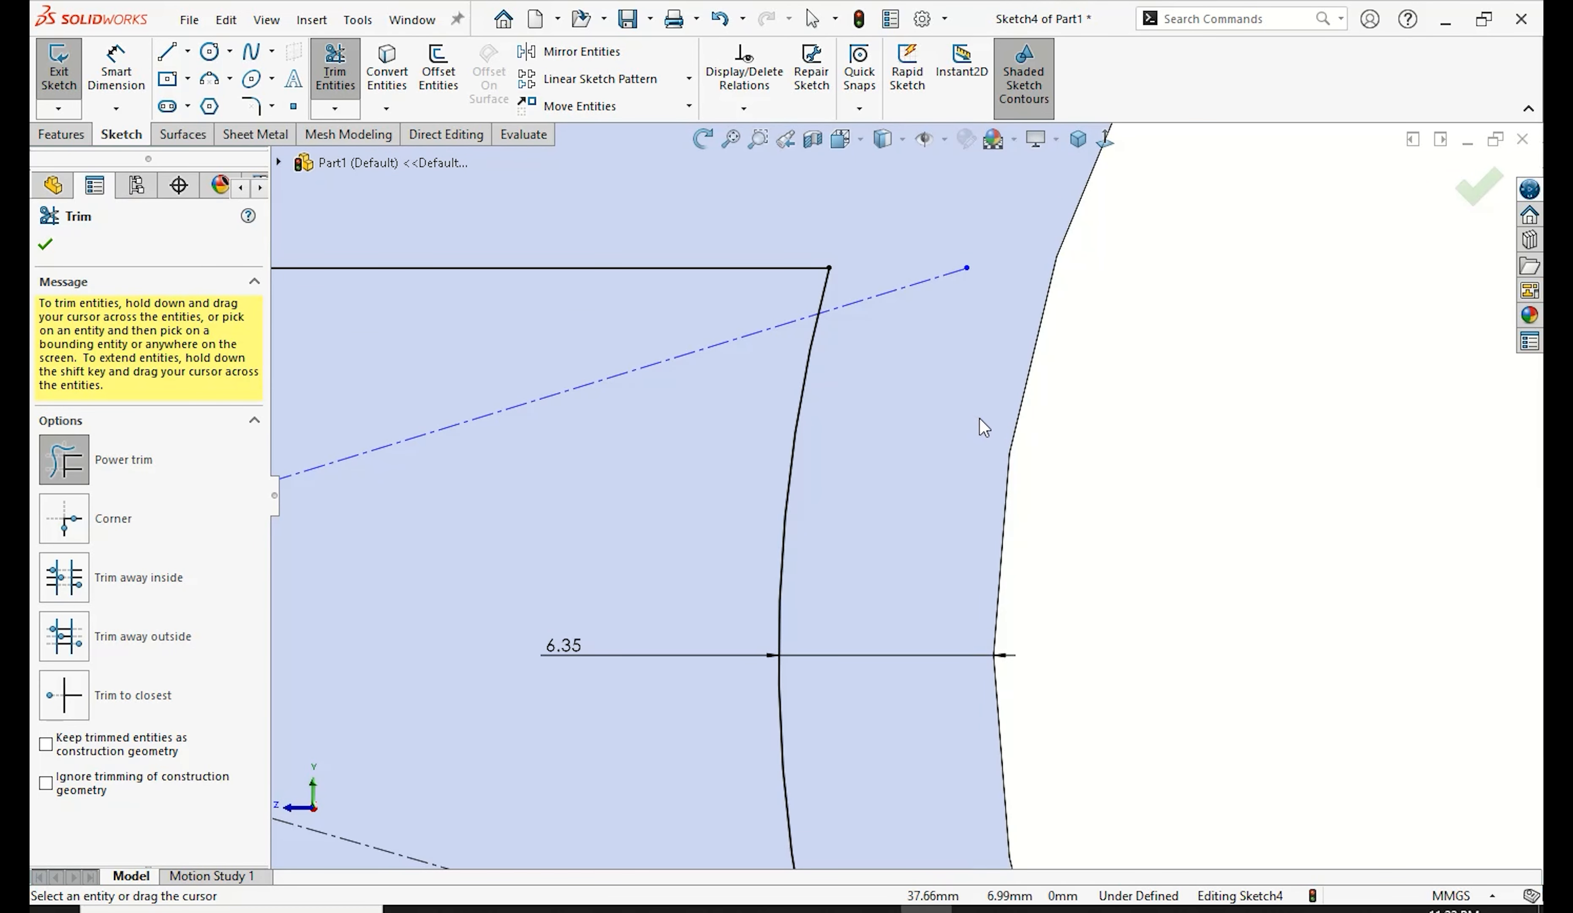
scroll(952, 483, up, 6)
scroll(900, 721, down, 5)
drag(907, 522, 888, 502)
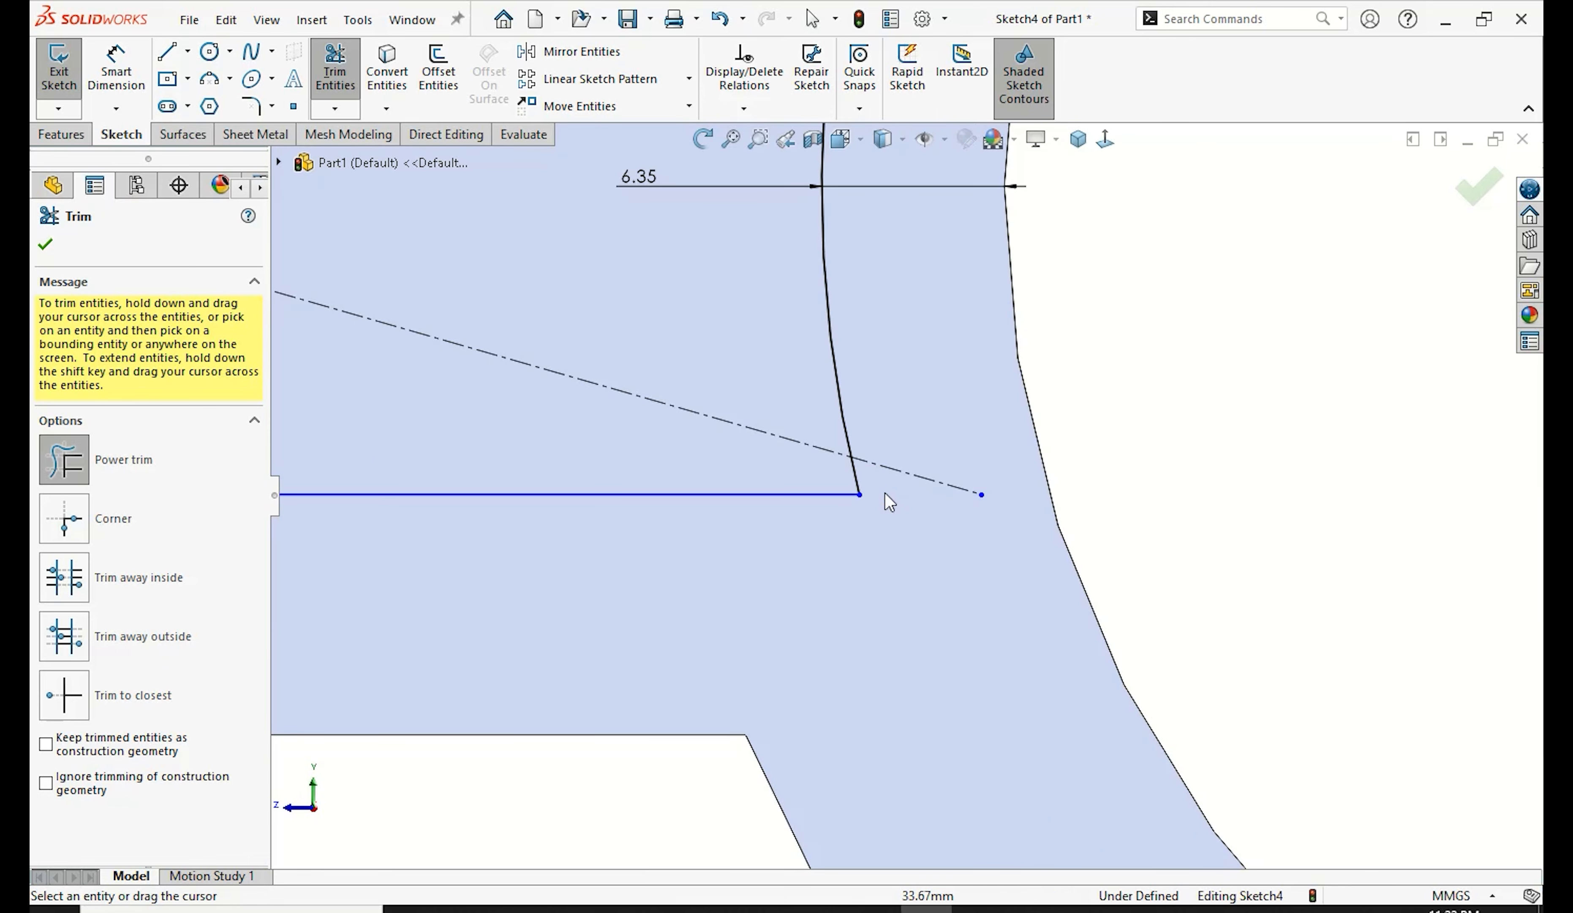
scroll(695, 467, up, 7)
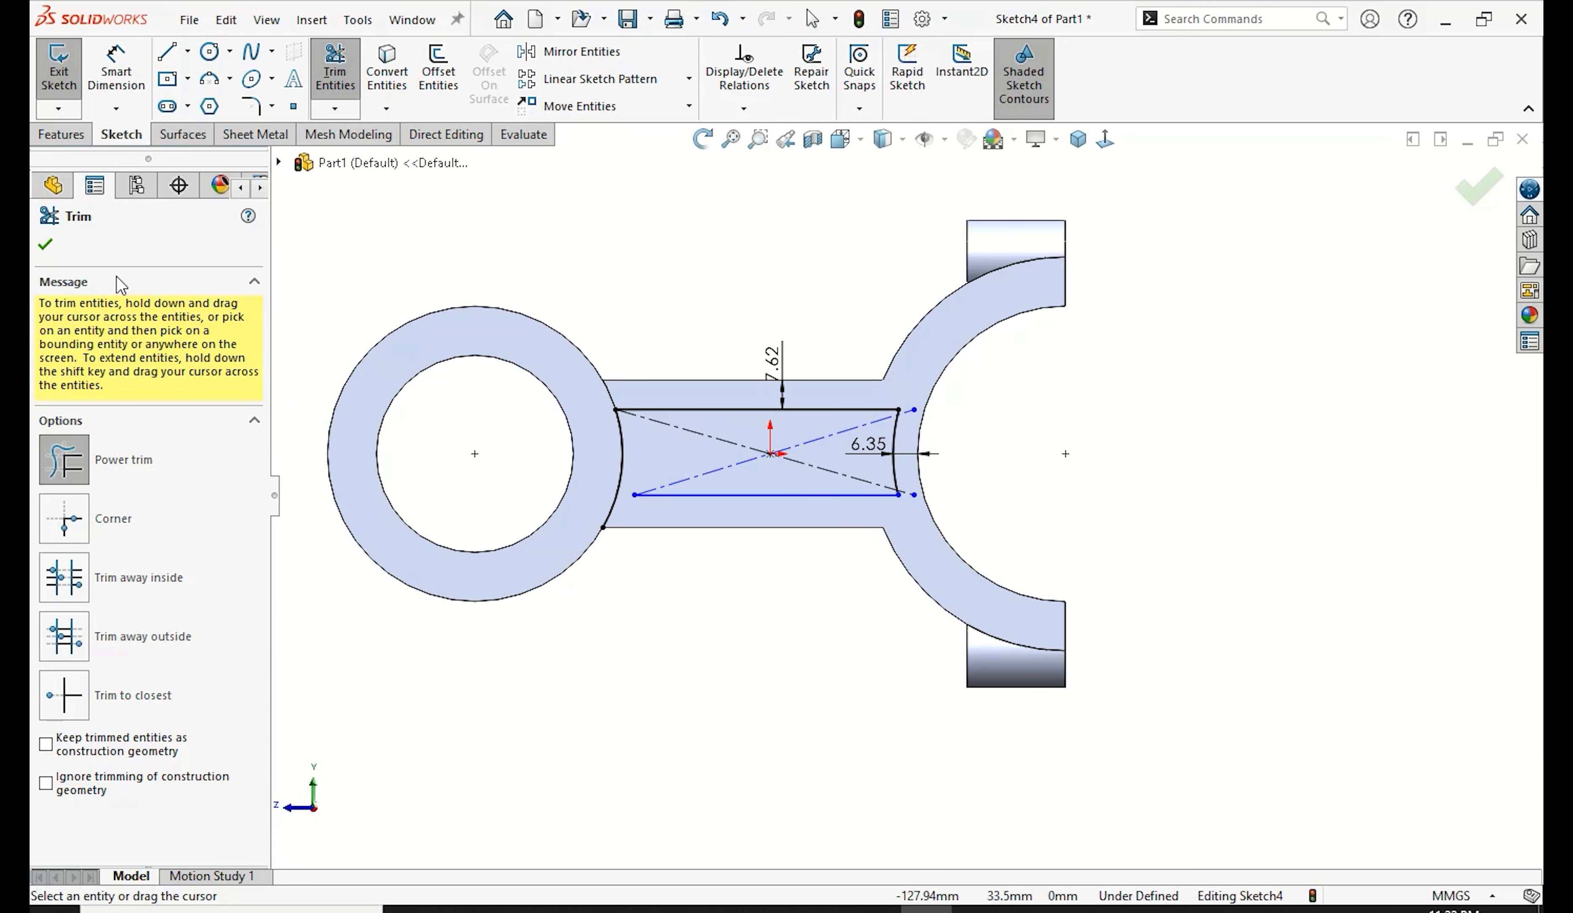
click(45, 246)
Step: Extend the recess profile's lower line to the small-end arc and trim the arc's leftover below it
click(334, 109)
click(373, 158)
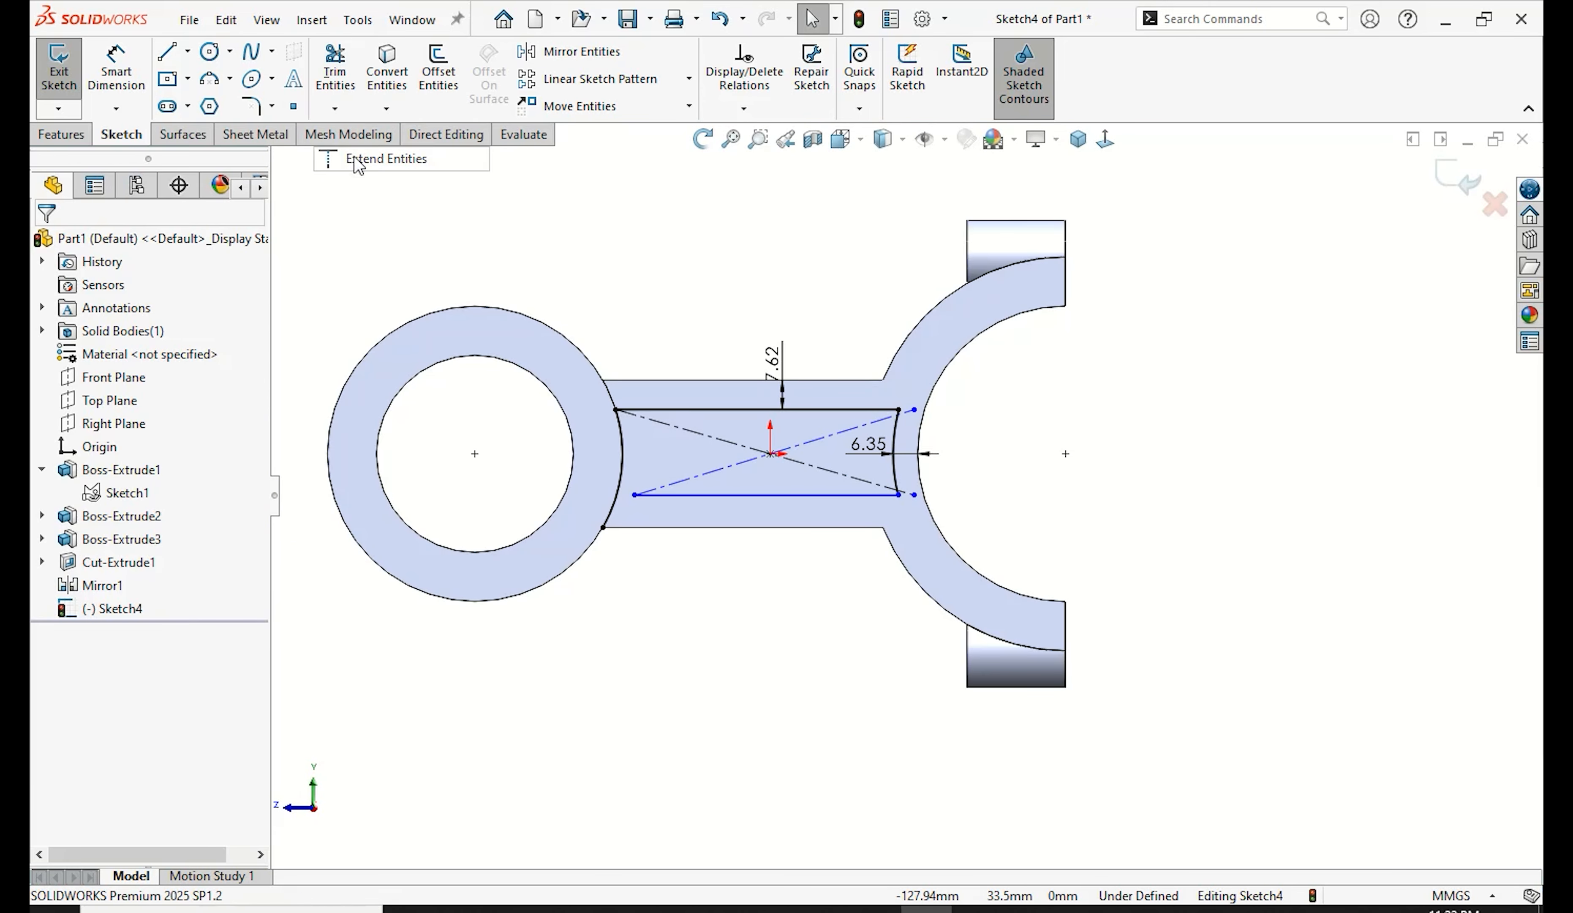
click(635, 494)
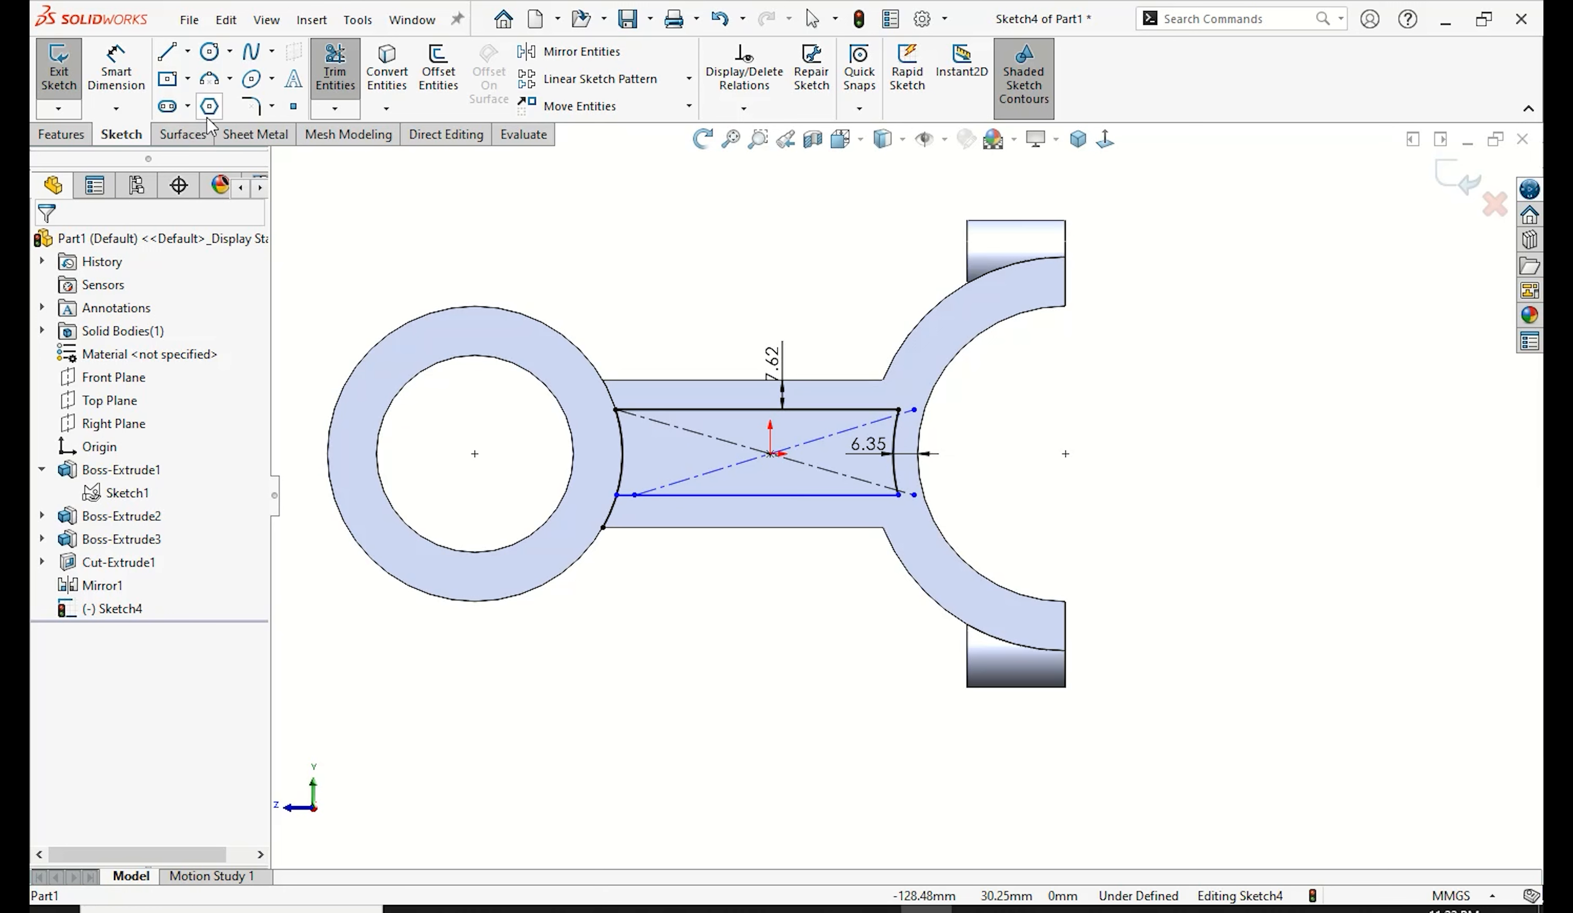
click(335, 70)
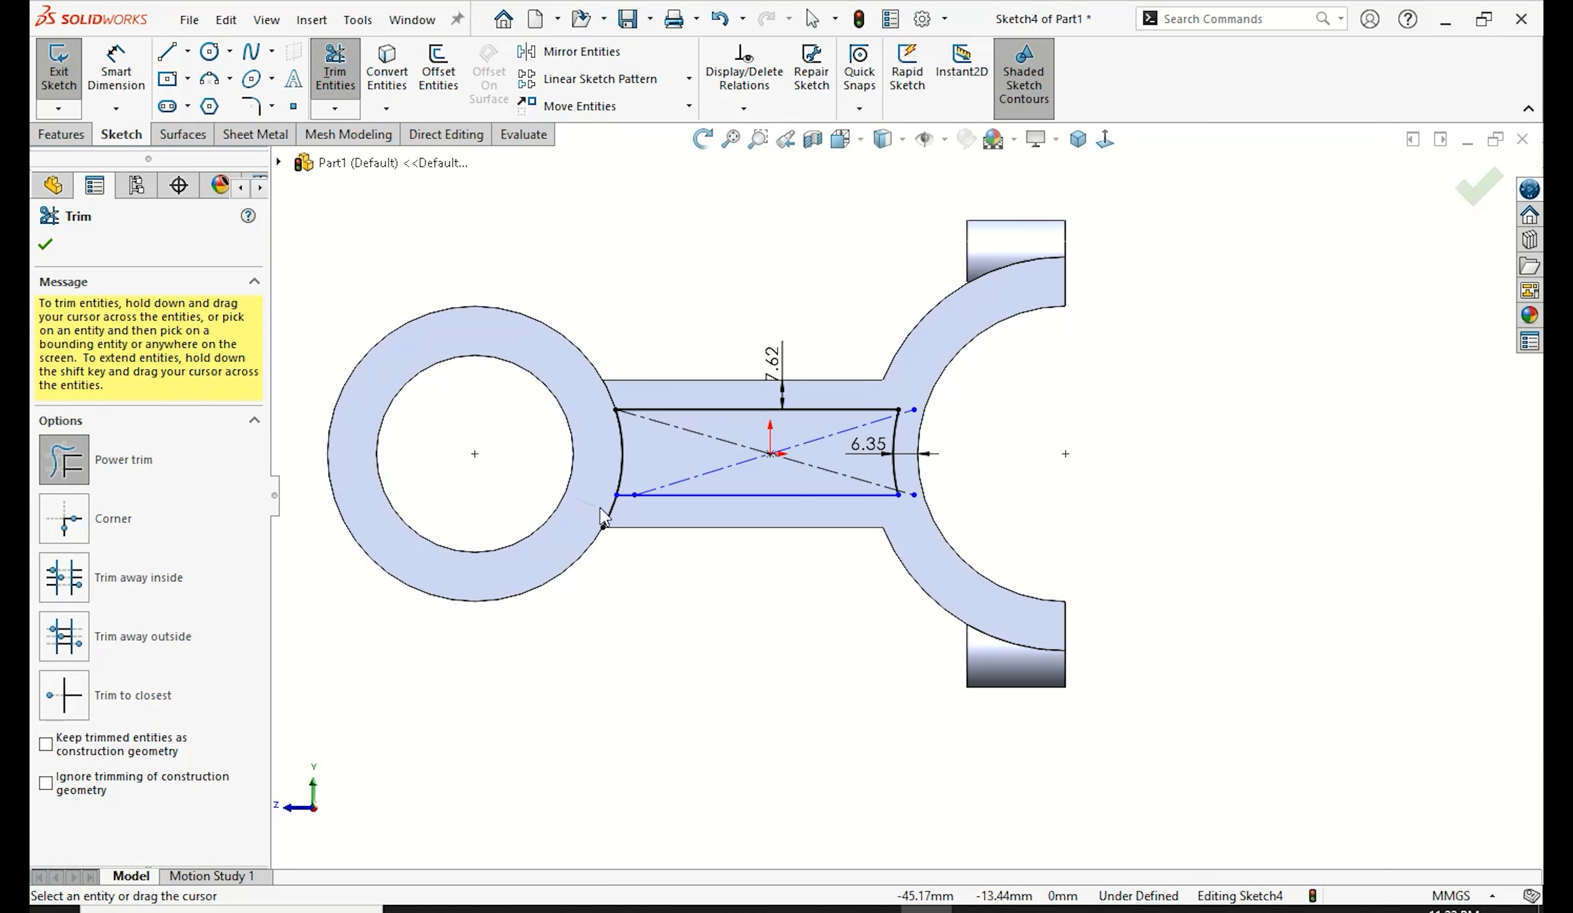
drag(602, 515, 620, 520)
click(43, 239)
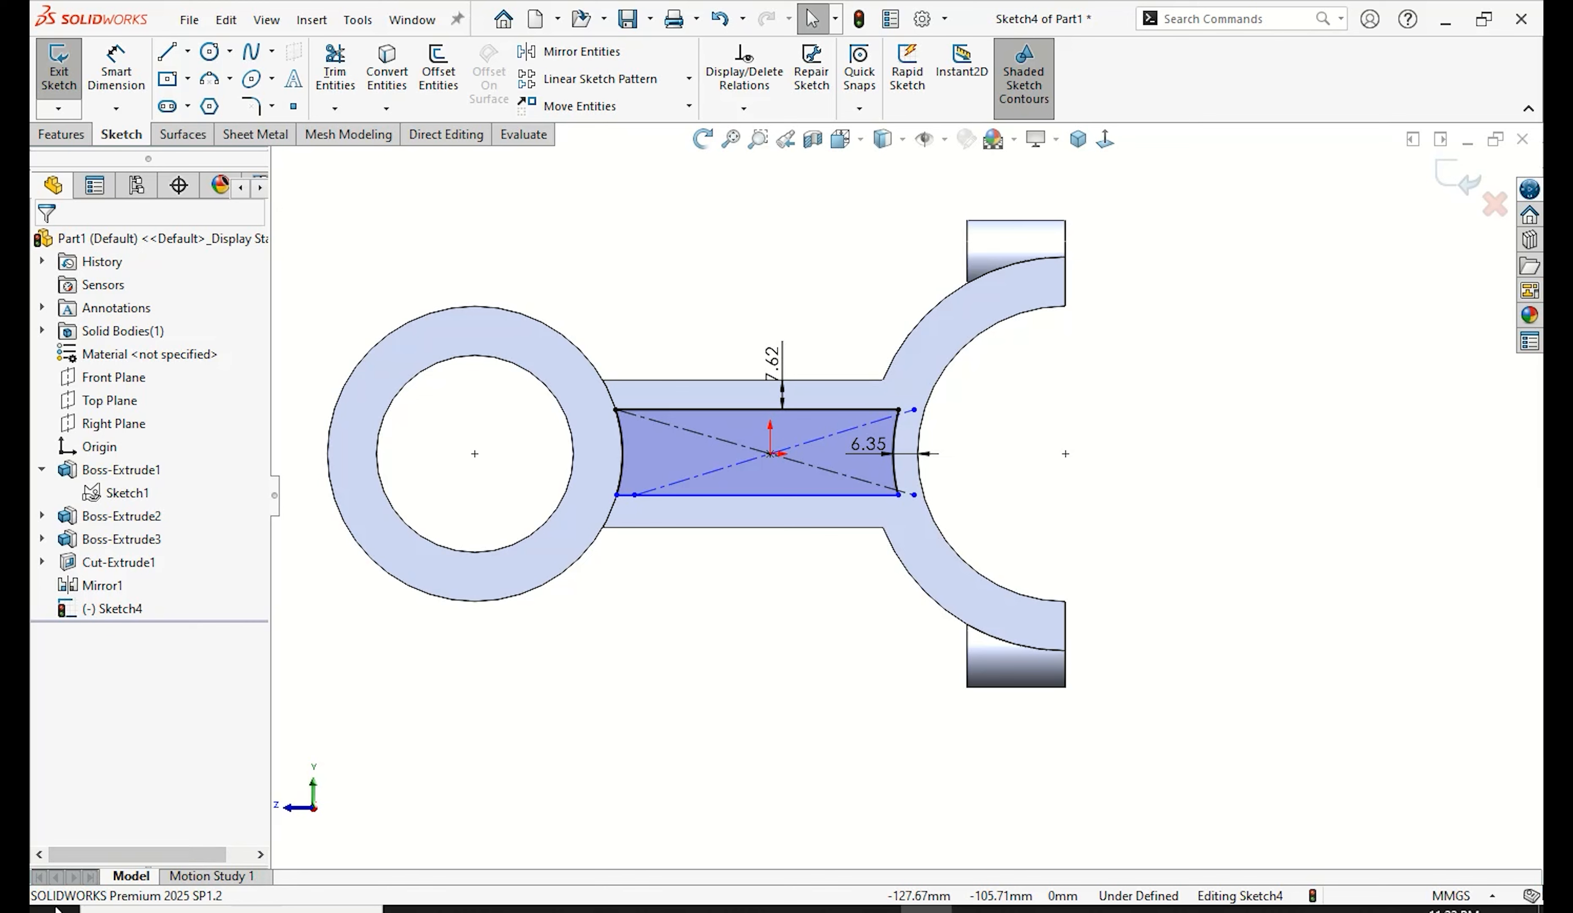
Step: Cut-extrude the closed recess profile into the connecting bar with a blind depth of 6.5 mm
click(61, 134)
click(370, 62)
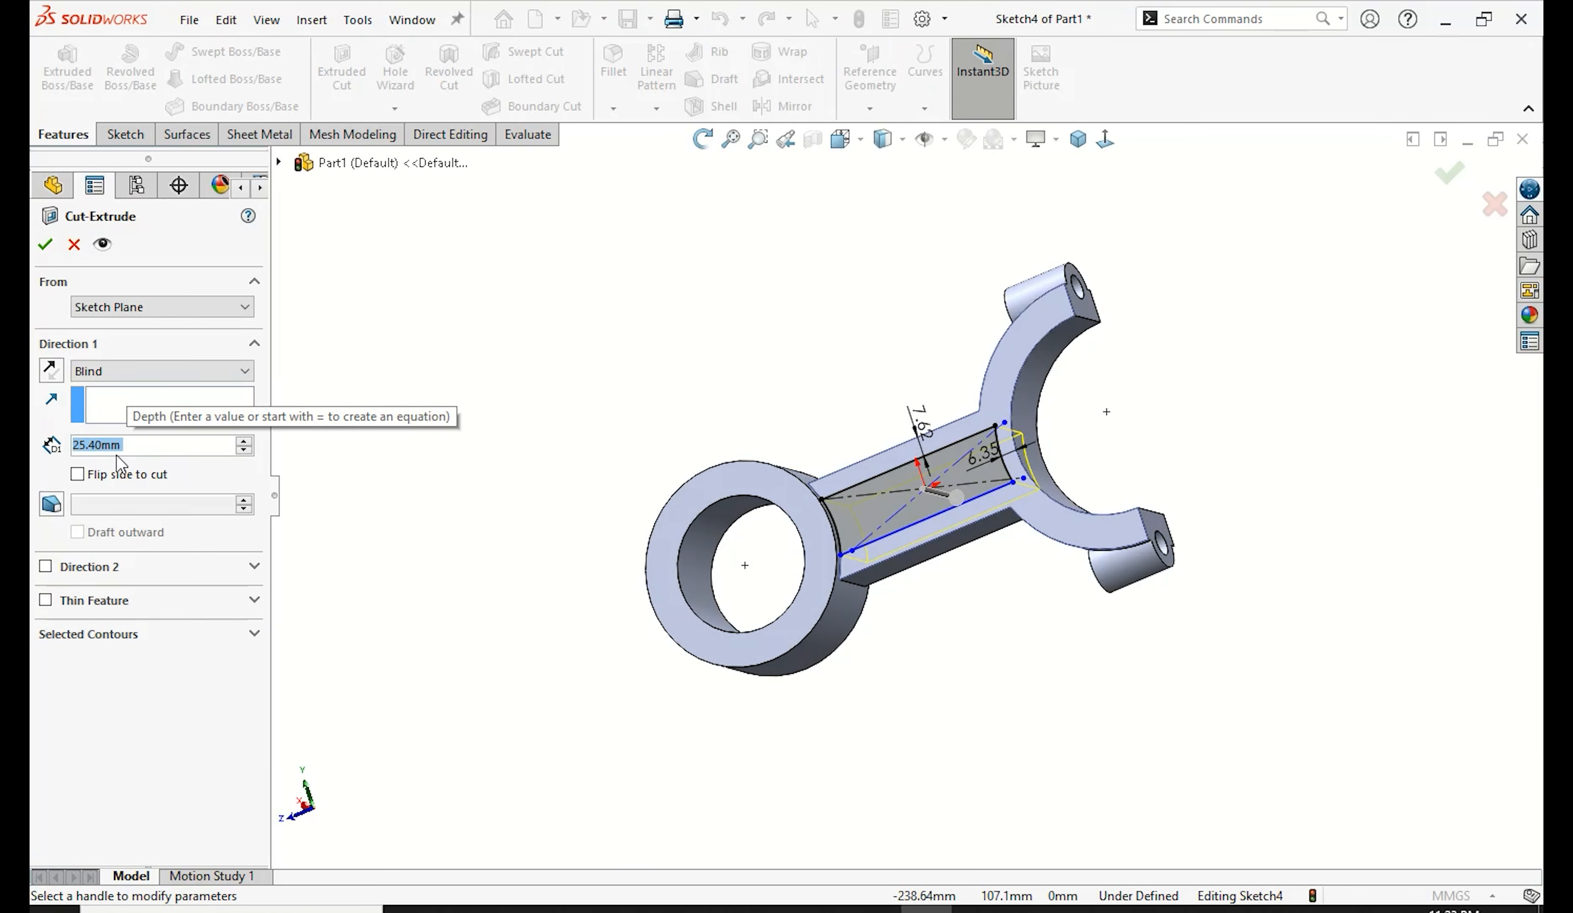
text(6.5)
click(45, 244)
Step: Mirror the recess cut about the Right Plane to the bar's opposite face
click(784, 106)
click(374, 348)
click(46, 244)
Step: Set up a 2.54 mm symmetric fillet on both flat ring faces of the small end
middle_drag(877, 476, 978, 551)
click(613, 61)
click(862, 547)
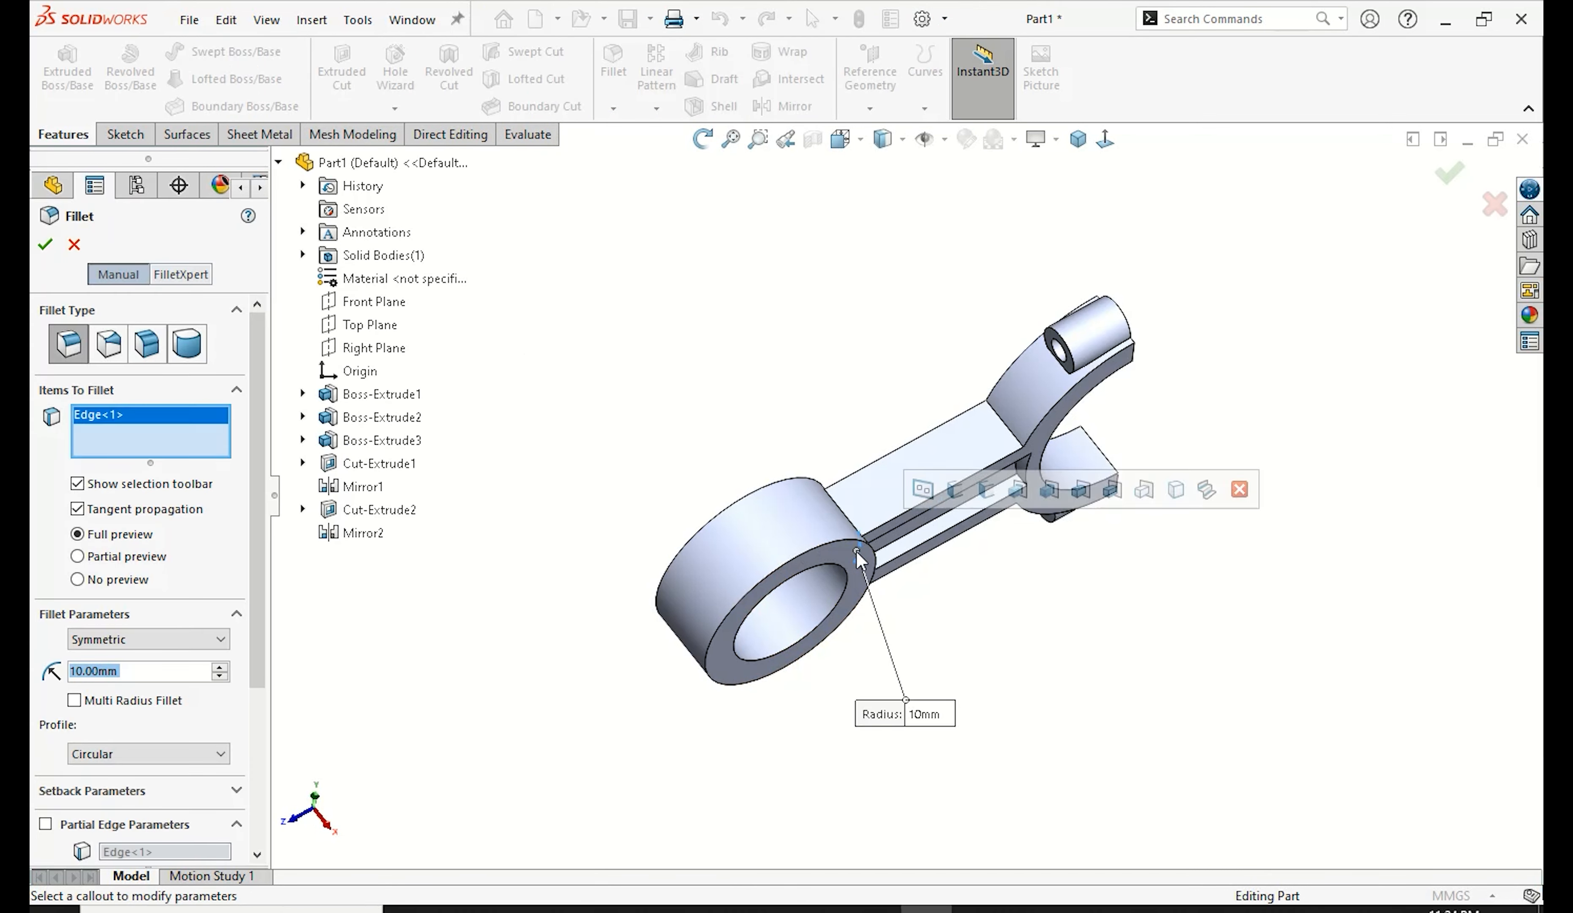
right_click(169, 418)
click(212, 449)
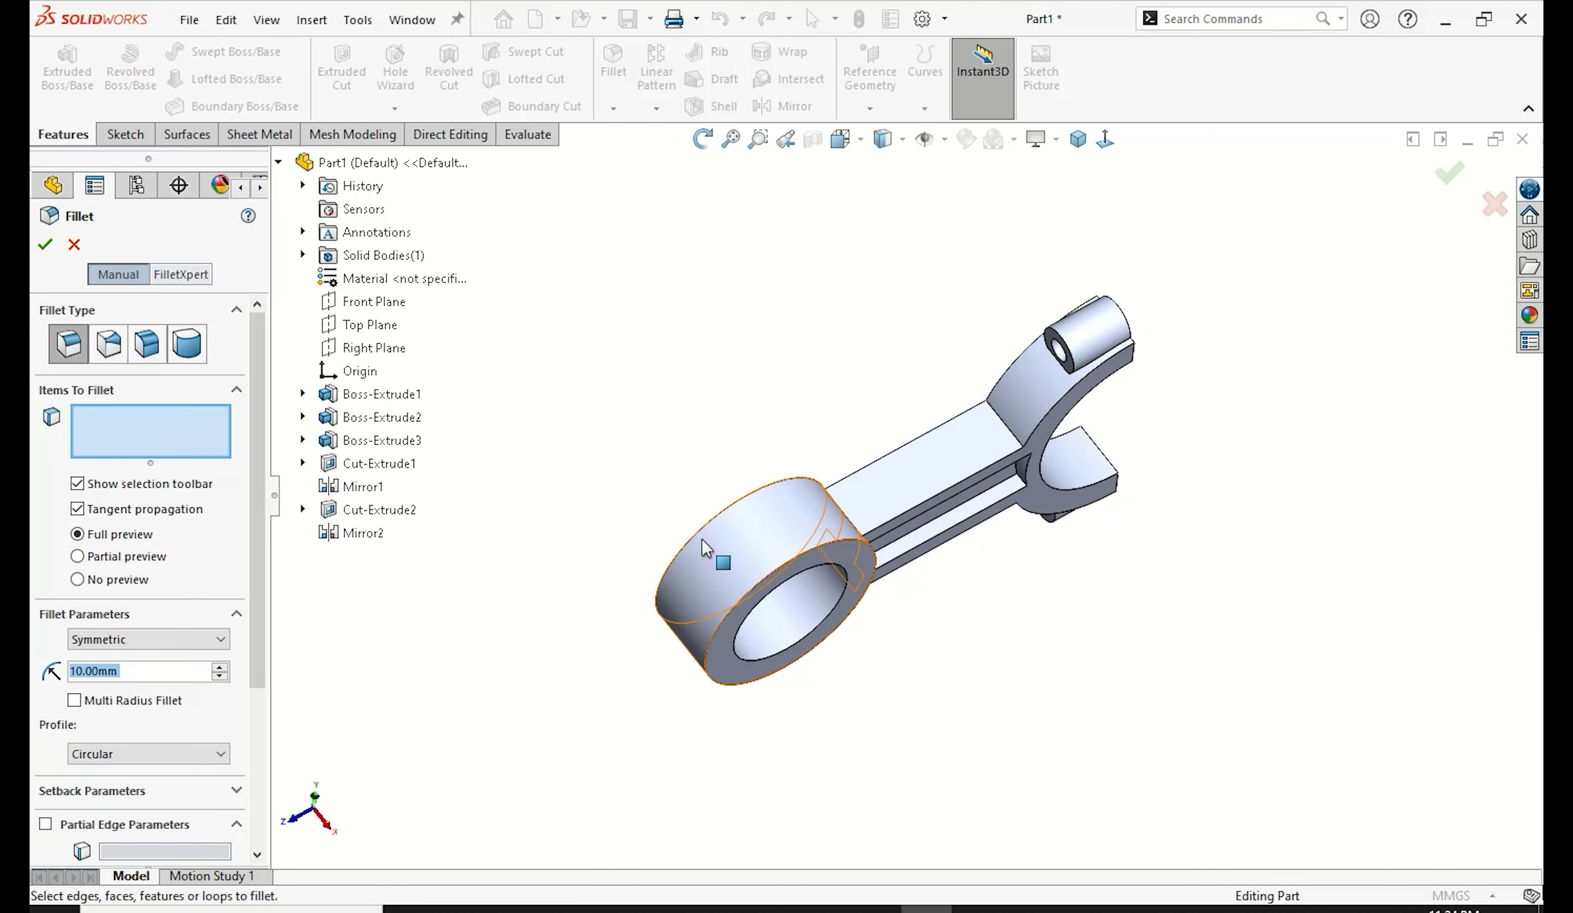
click(840, 557)
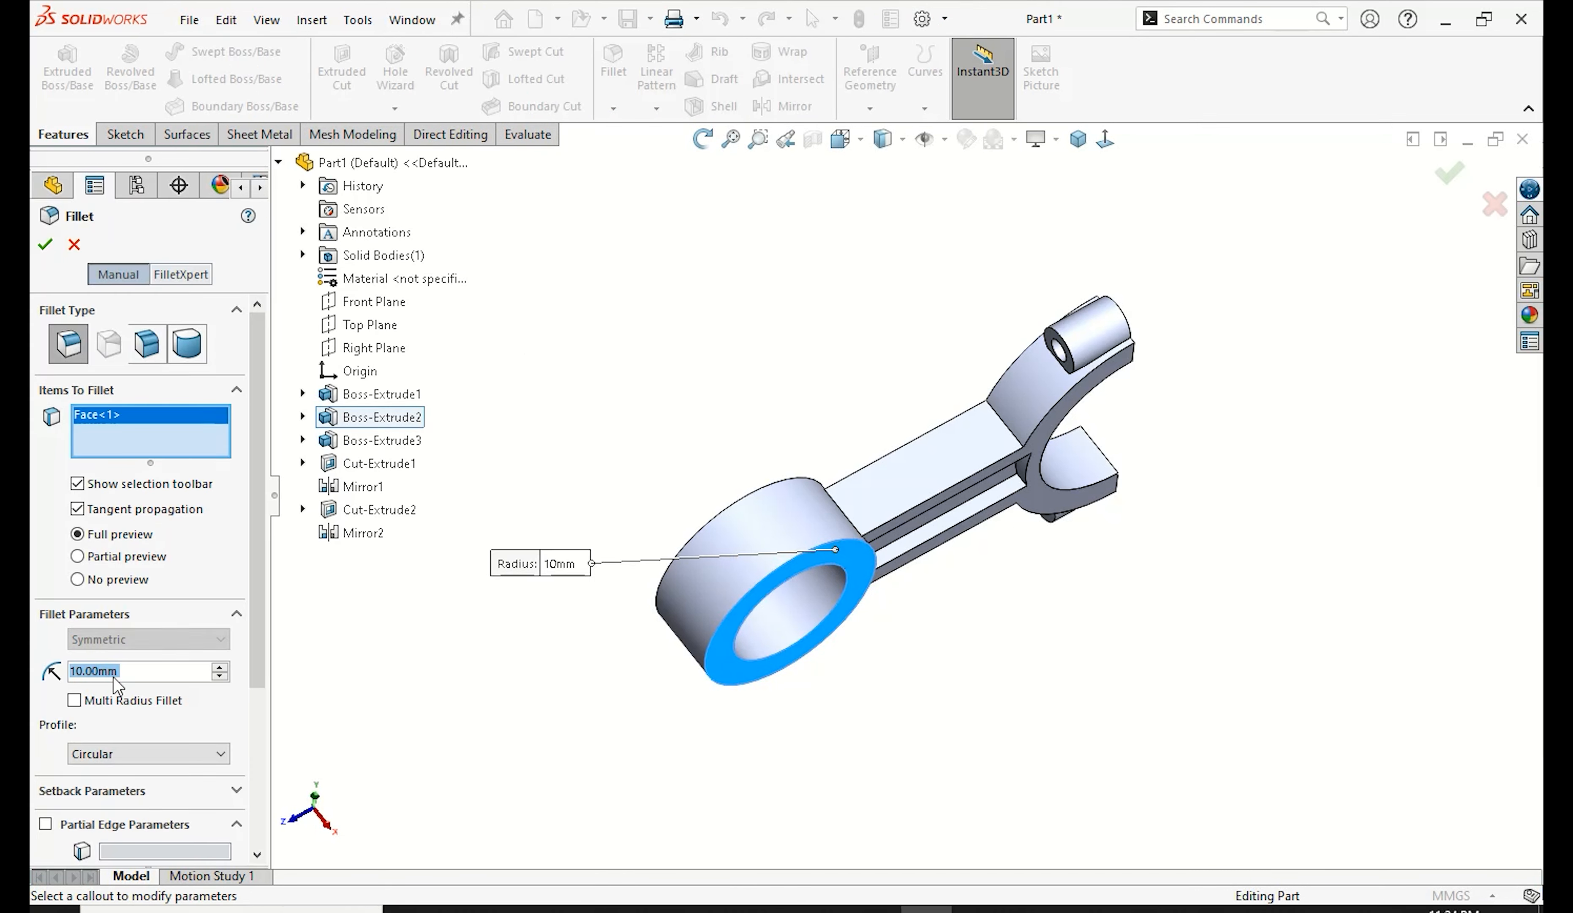
text(2.5)
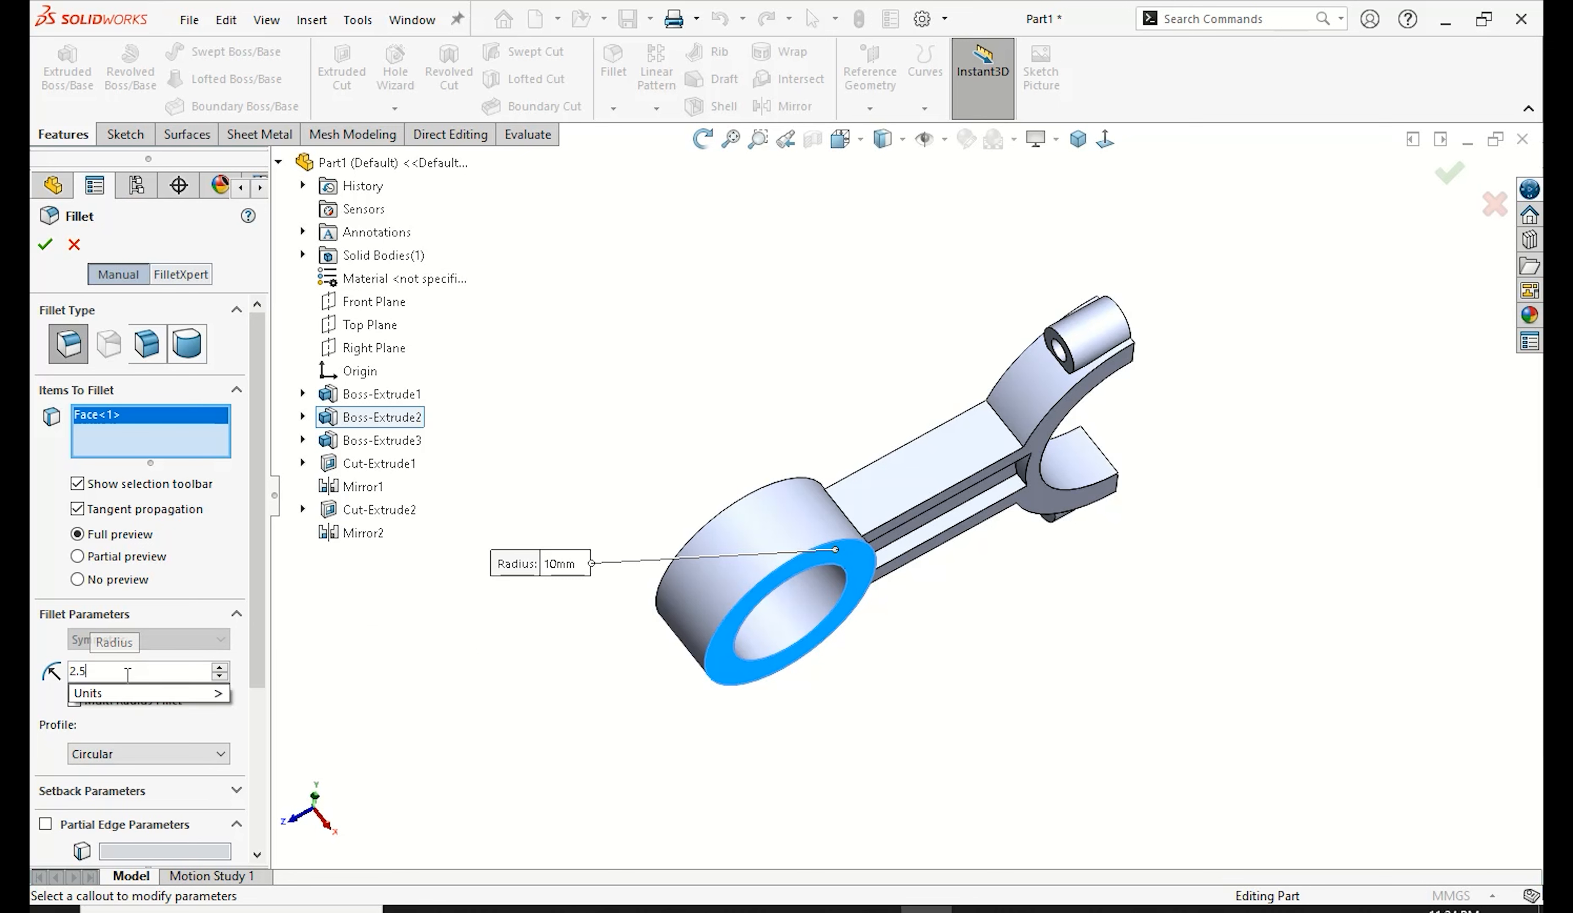
key(Return)
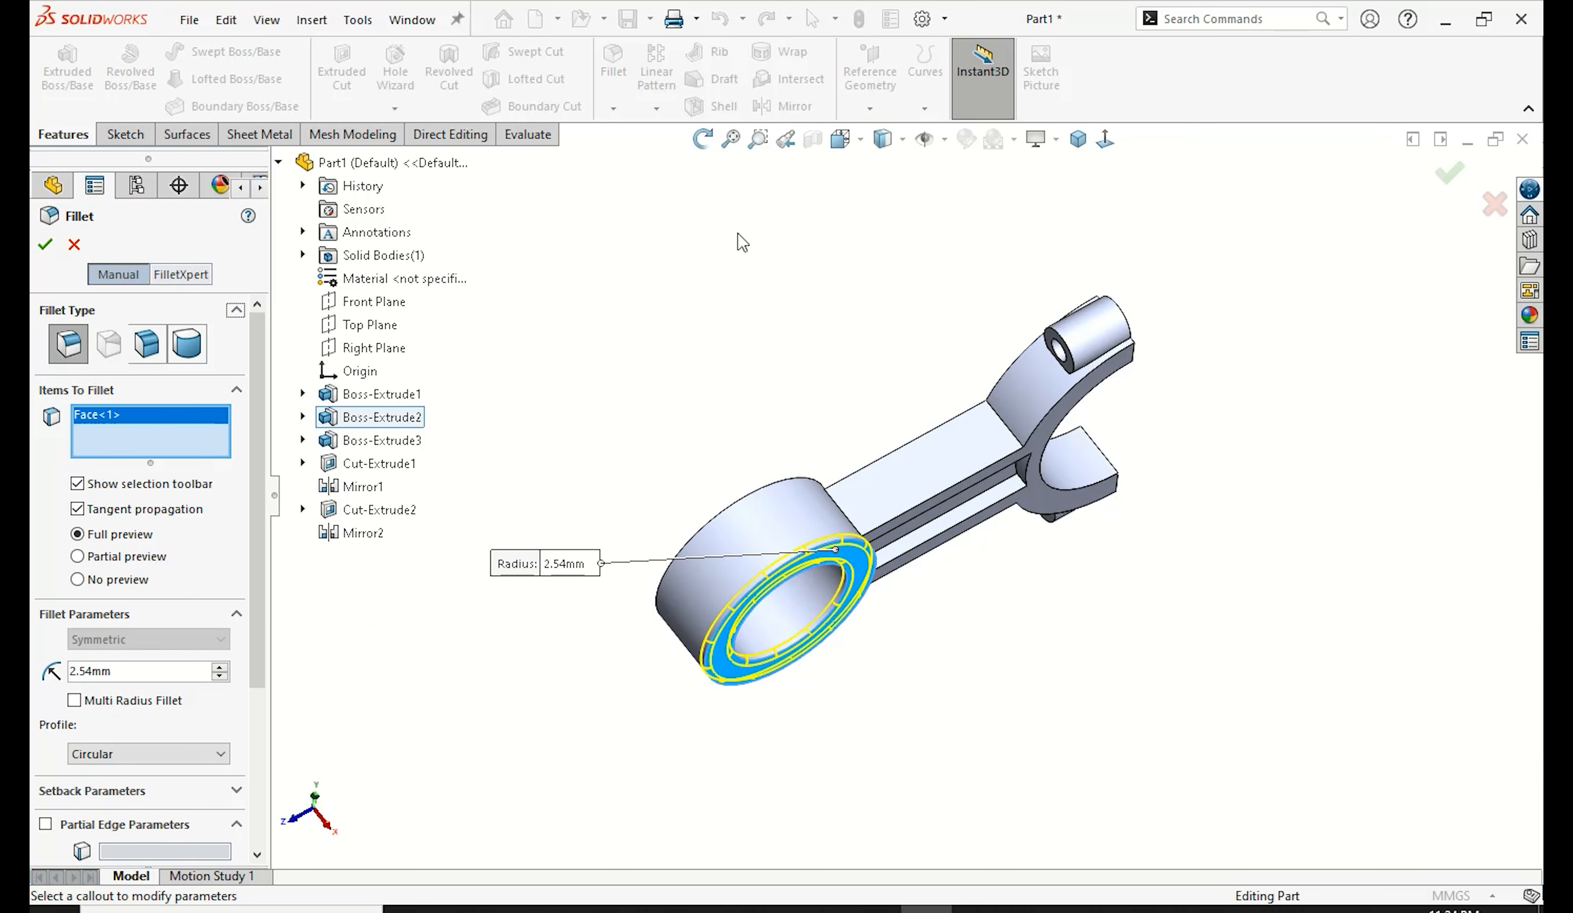
click(702, 137)
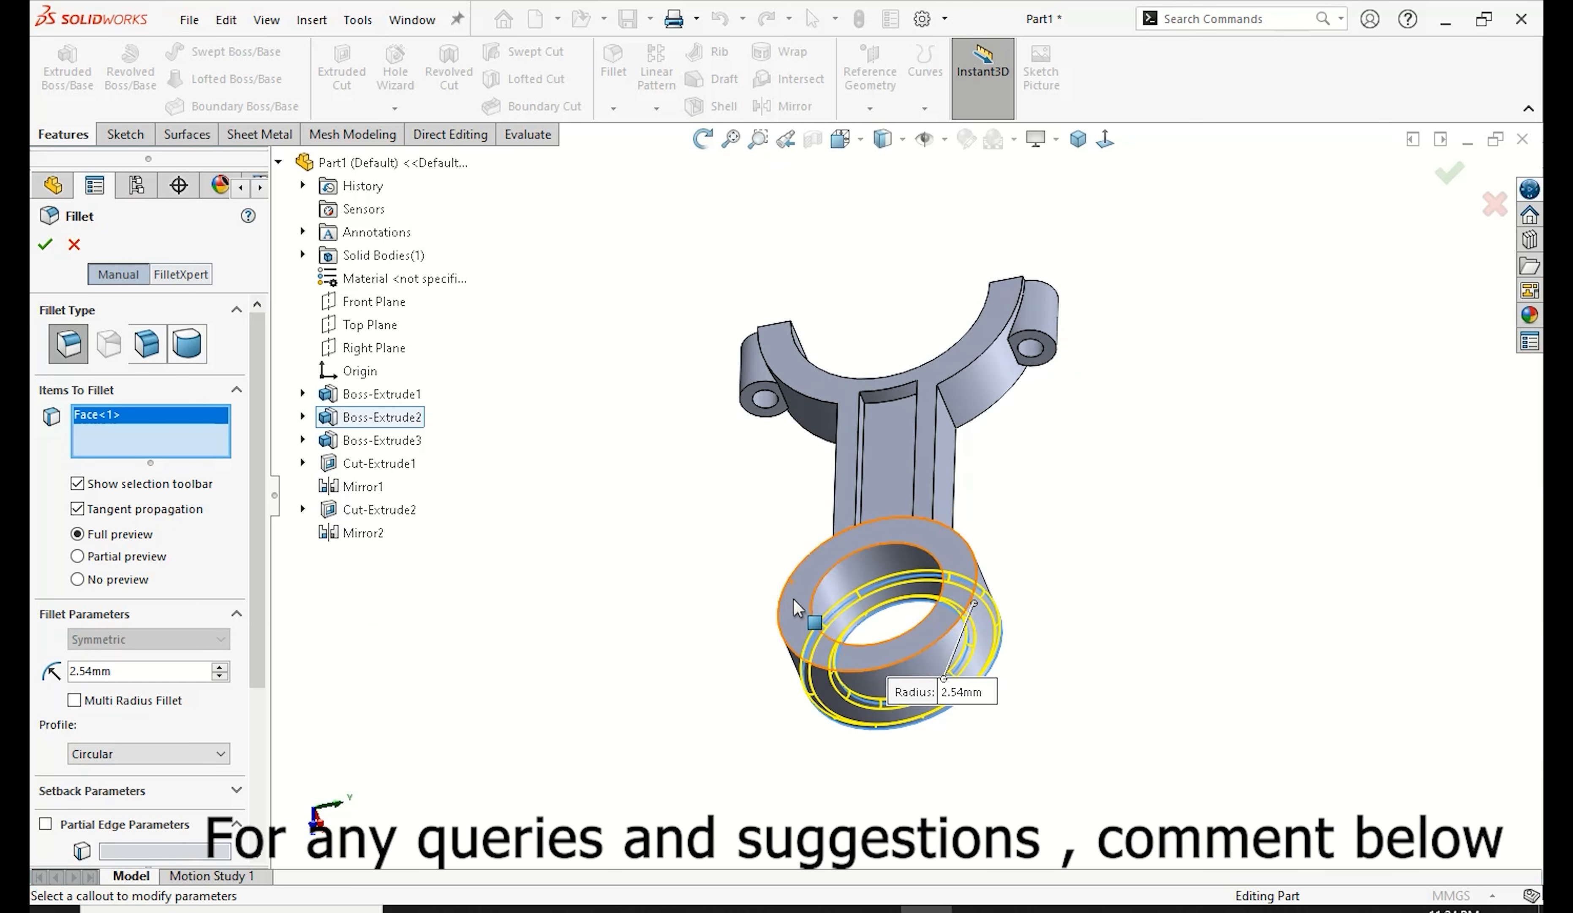
click(805, 606)
Step: Add the two edges where the bar's sides meet the big end's outer arc to the 2.54 mm fillet and apply it
scroll(1003, 414, down, 2)
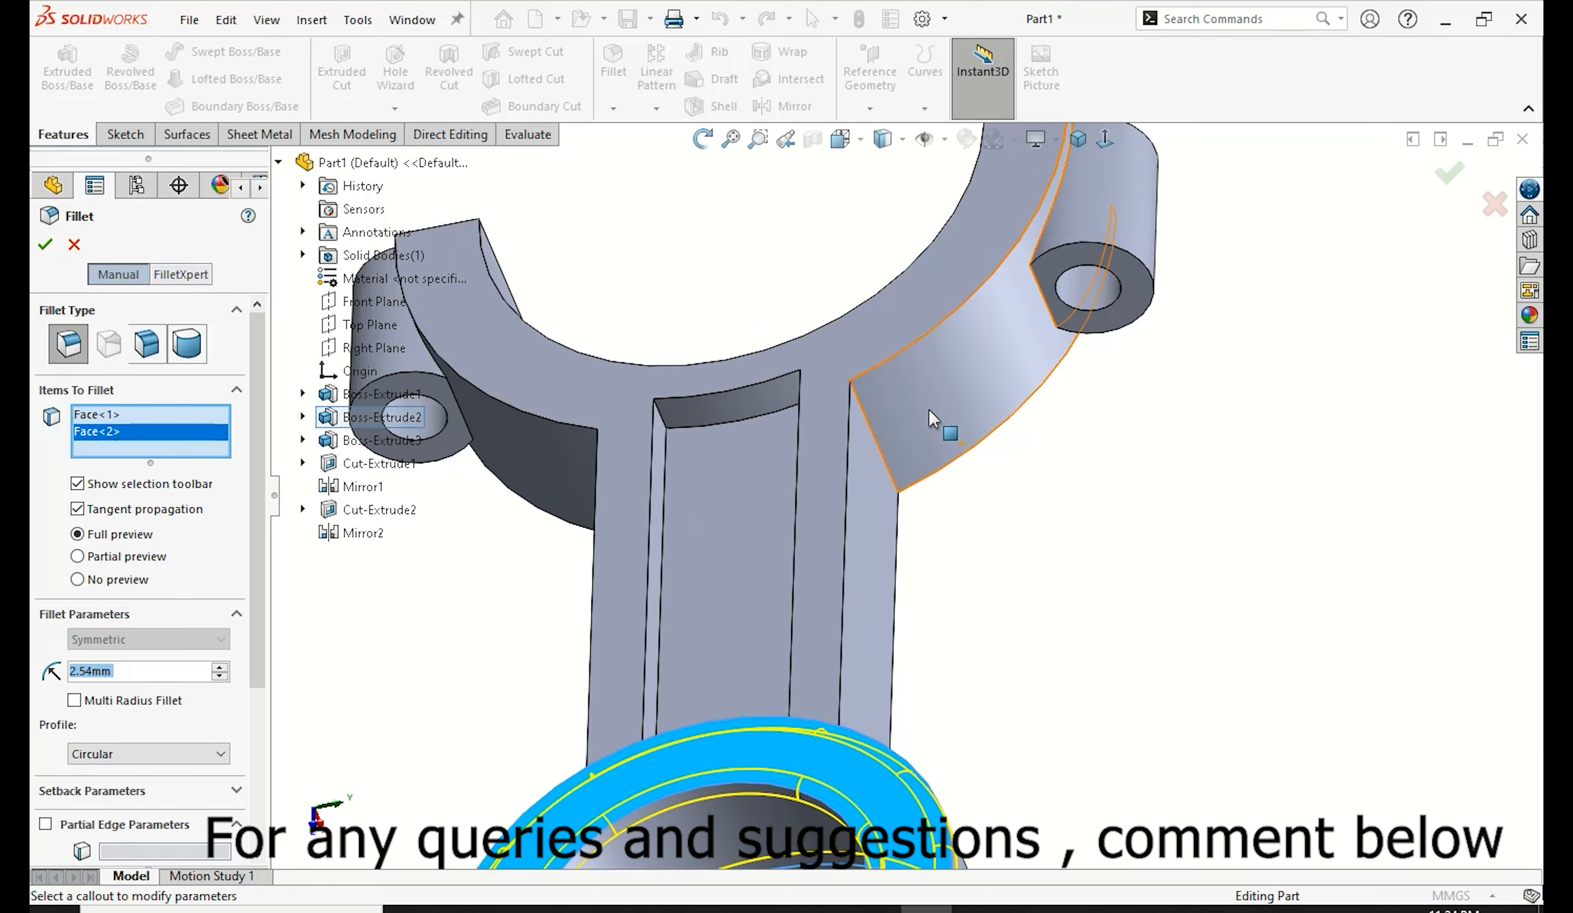
click(878, 443)
scroll(877, 442, up, 2)
click(702, 145)
drag(725, 295, 832, 196)
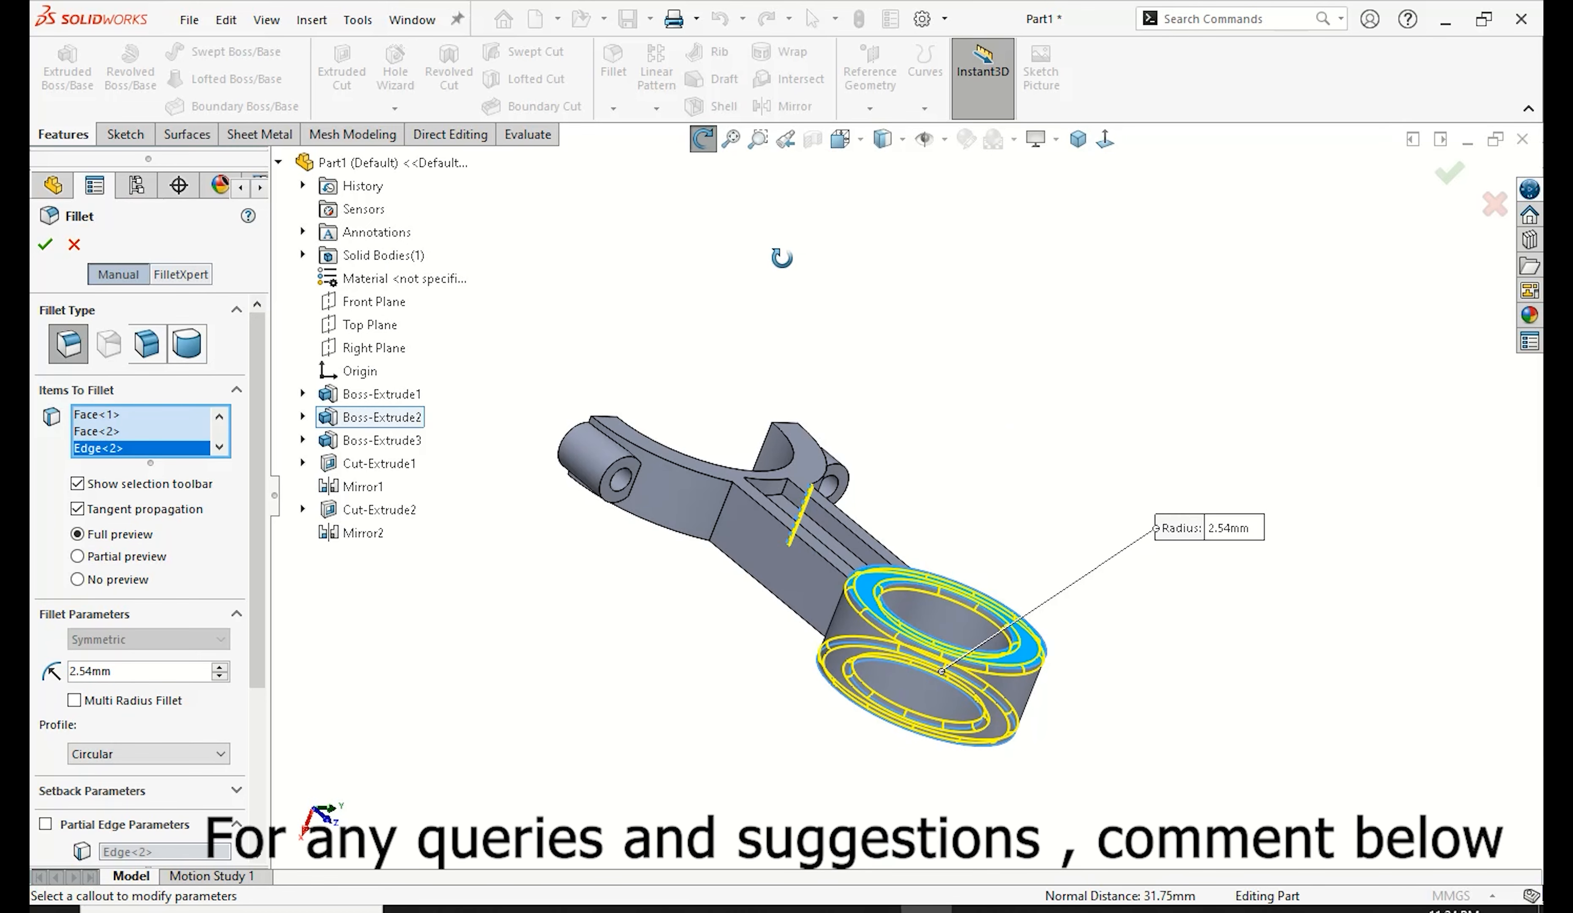
click(702, 145)
click(711, 532)
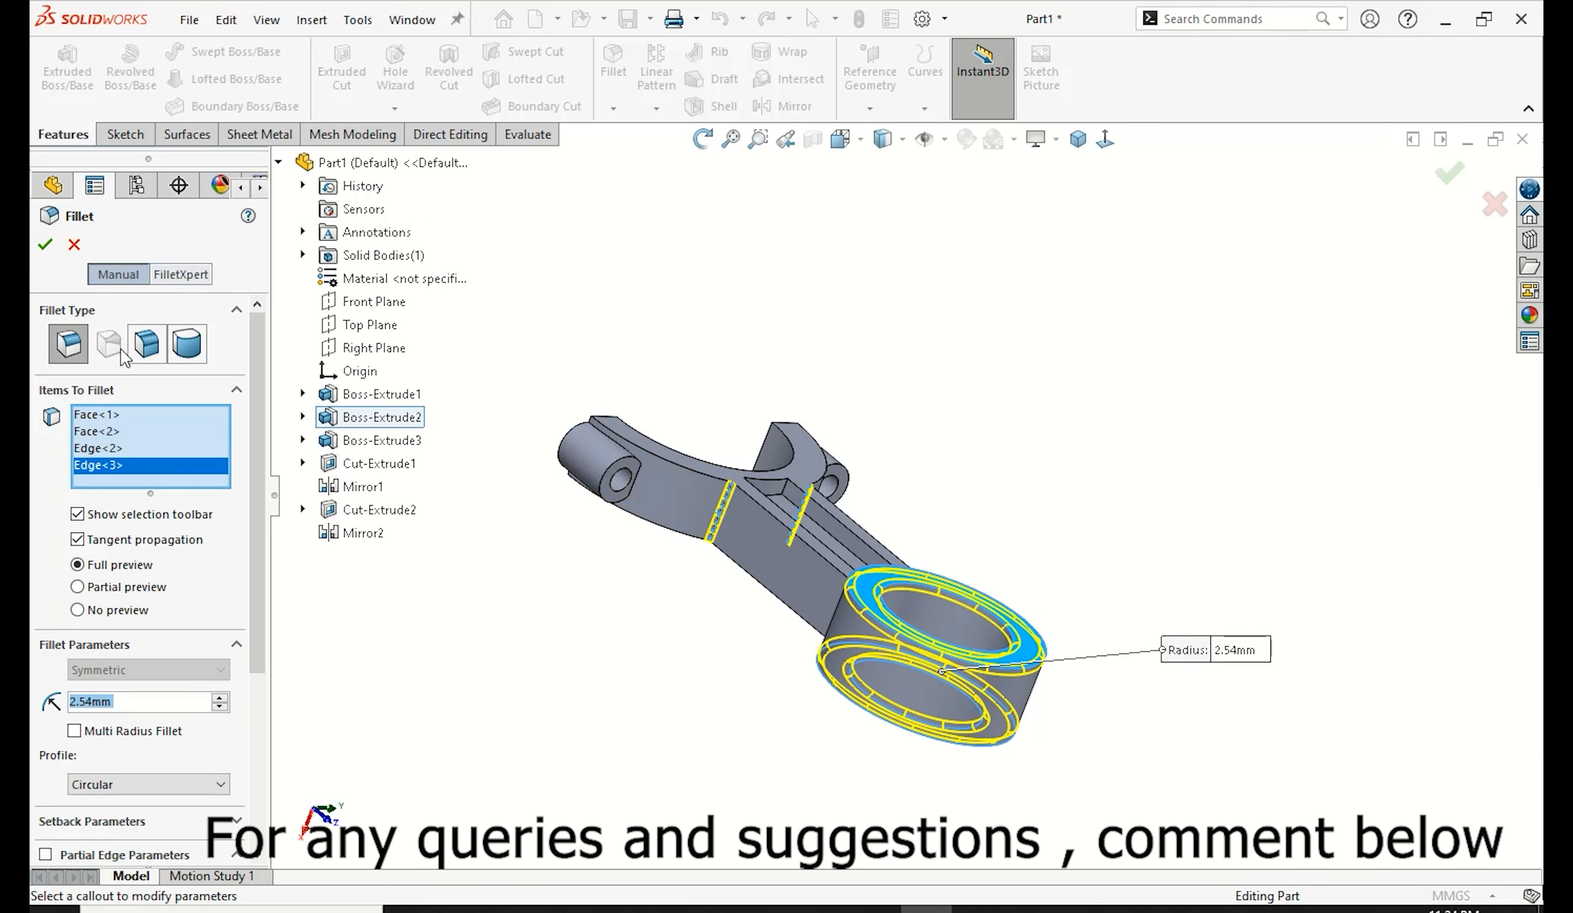
click(45, 246)
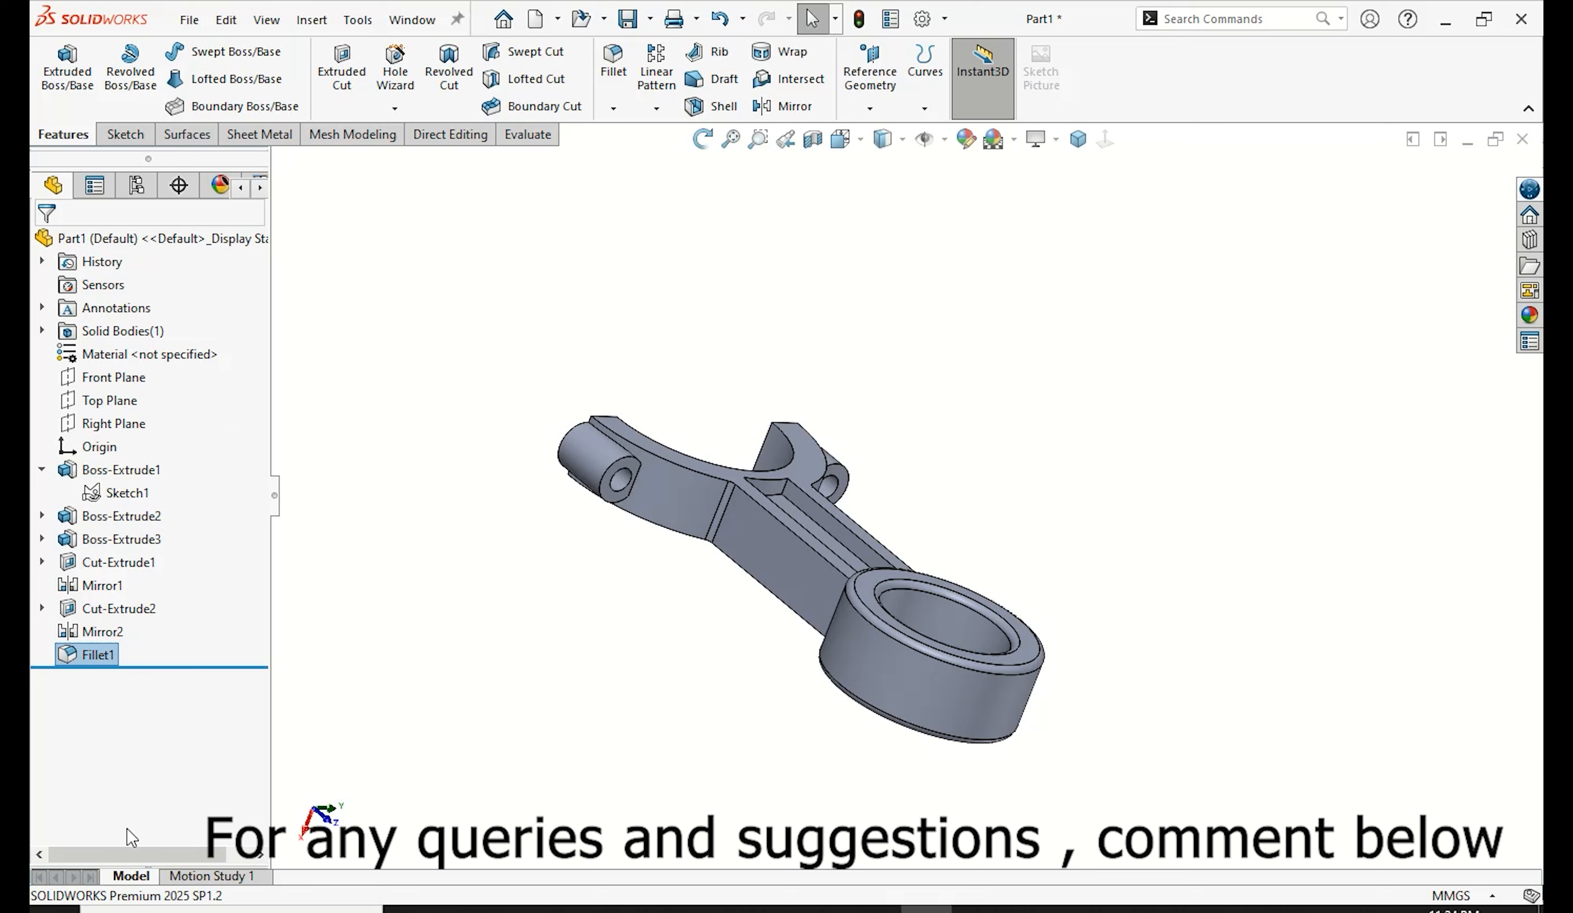
click(1079, 138)
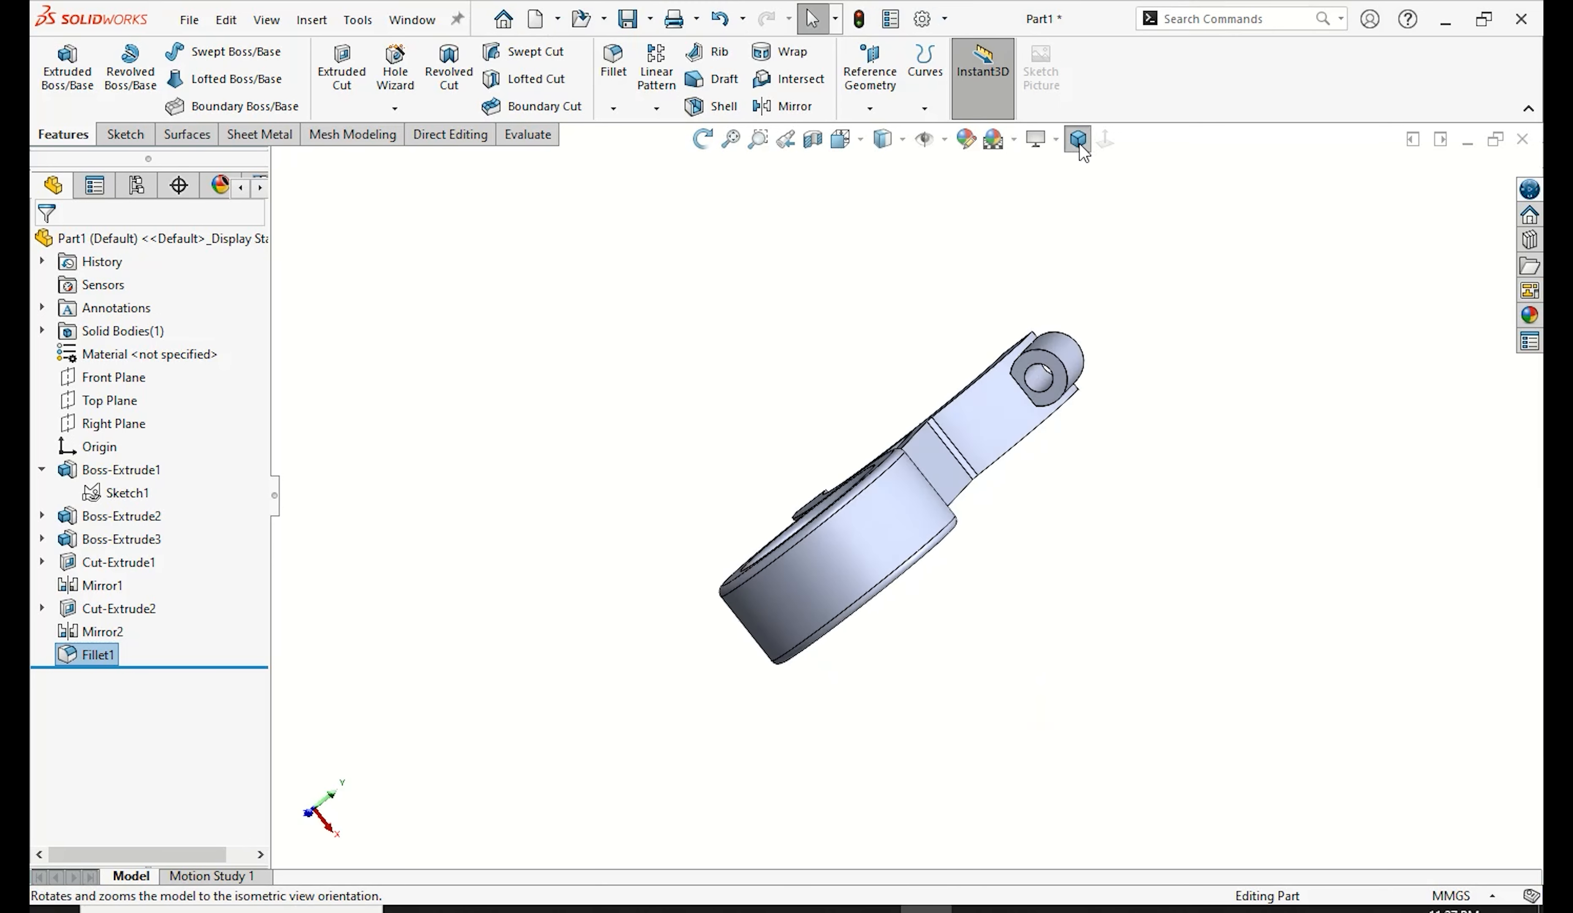